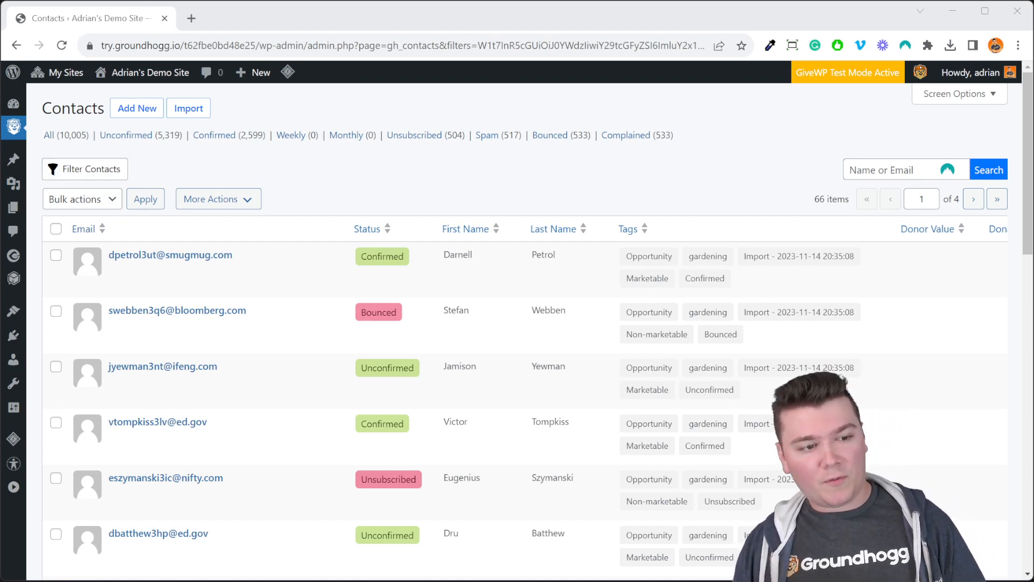
- Filter the contacts to those whose tags include "reading" and show the matching contacts
left_click(93, 170)
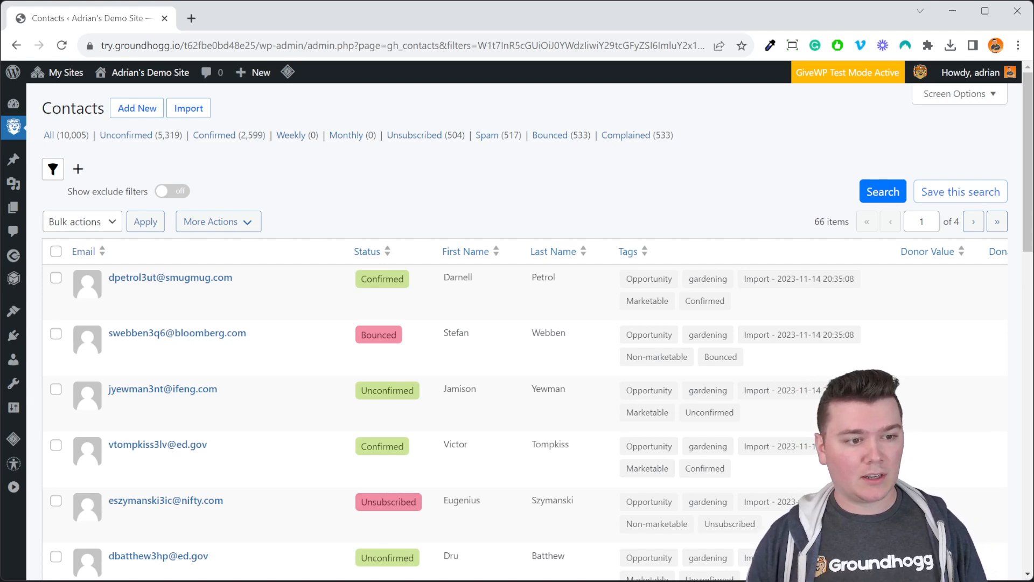
left_click(78, 169)
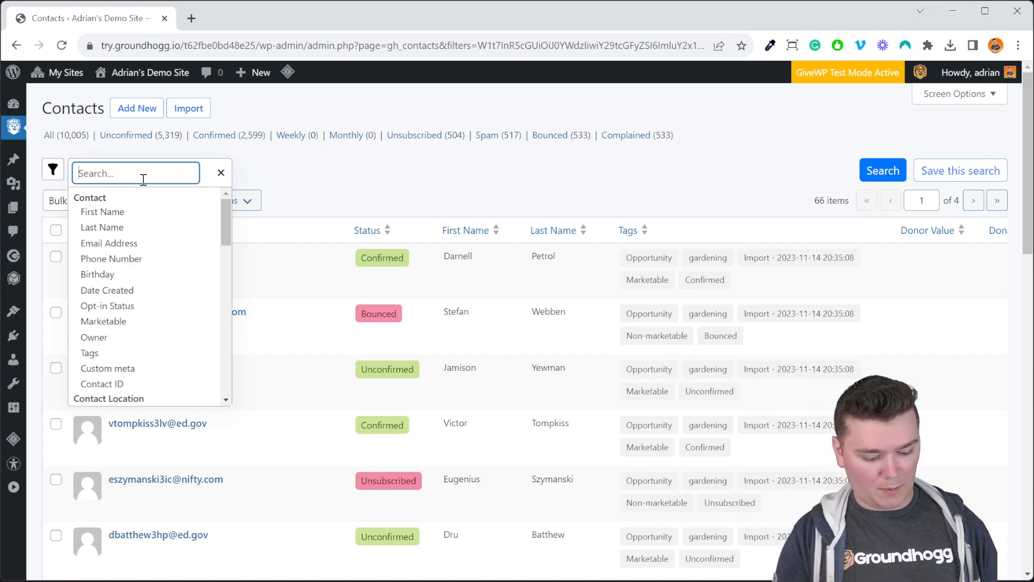
type("tags")
key("BackSpace")
key("BackSpace")
key("BackSpace")
key("BackSpace")
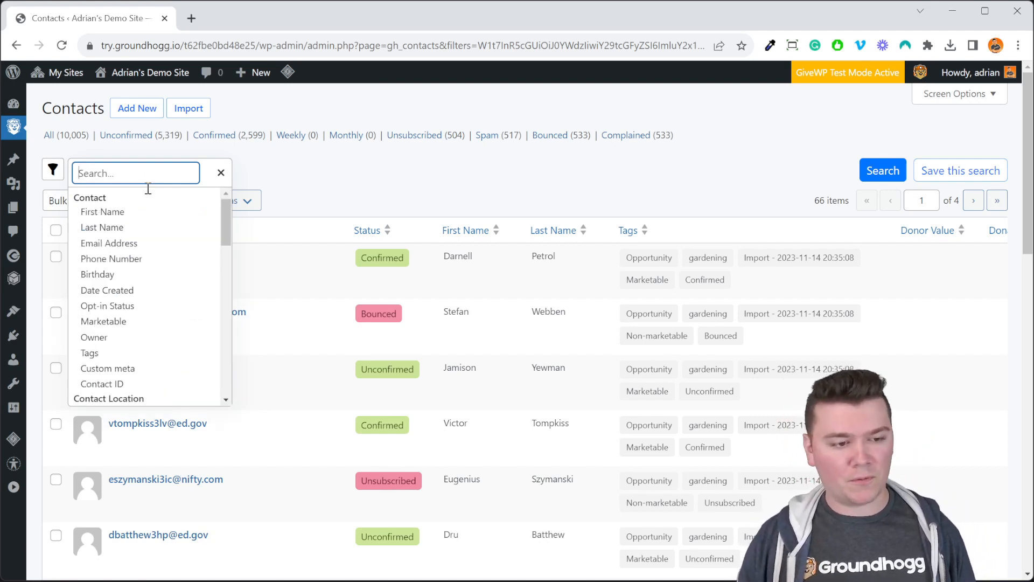
left_click(145, 353)
left_click(178, 240)
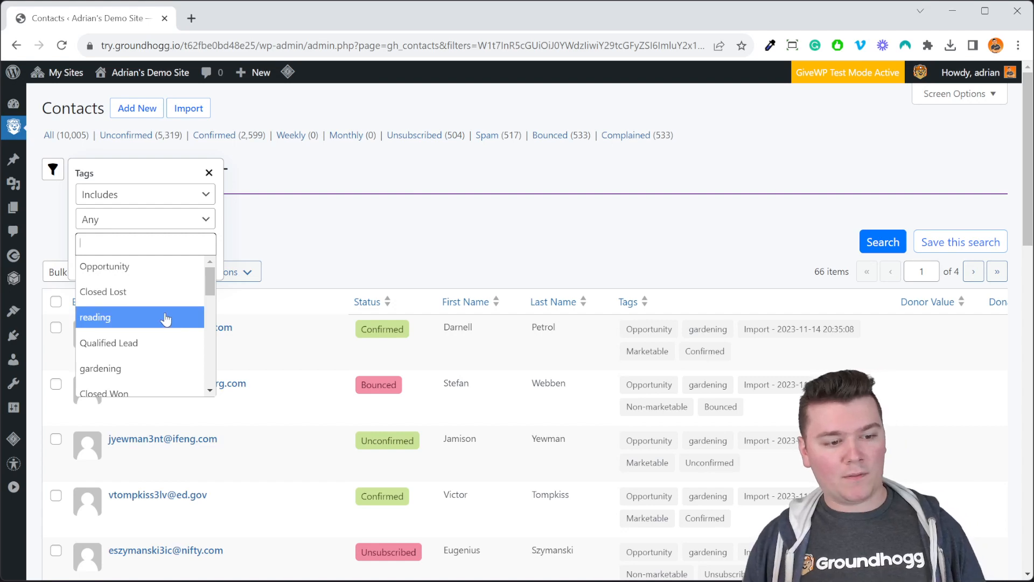
left_click_drag(211, 282, 193, 262)
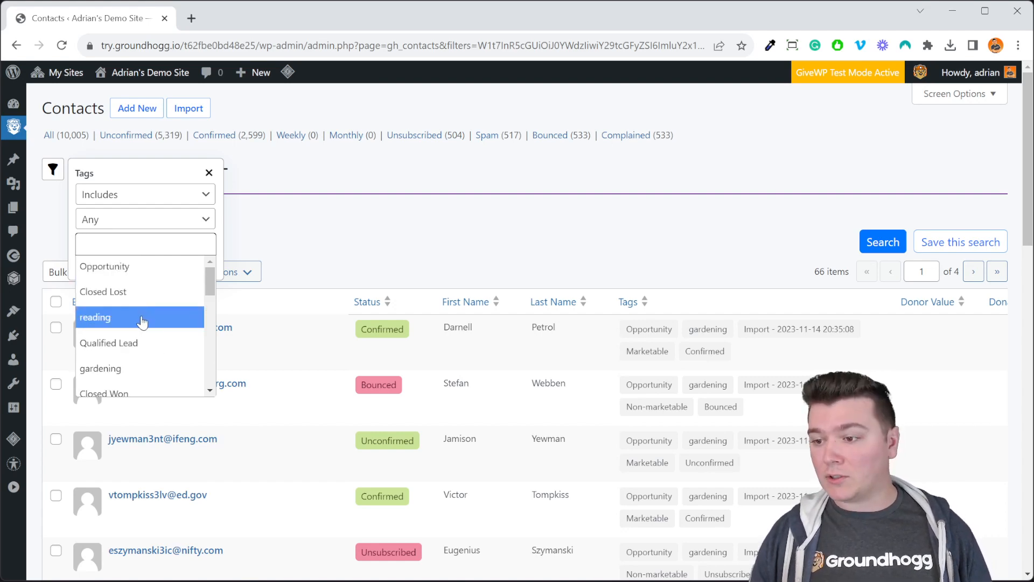
left_click(142, 321)
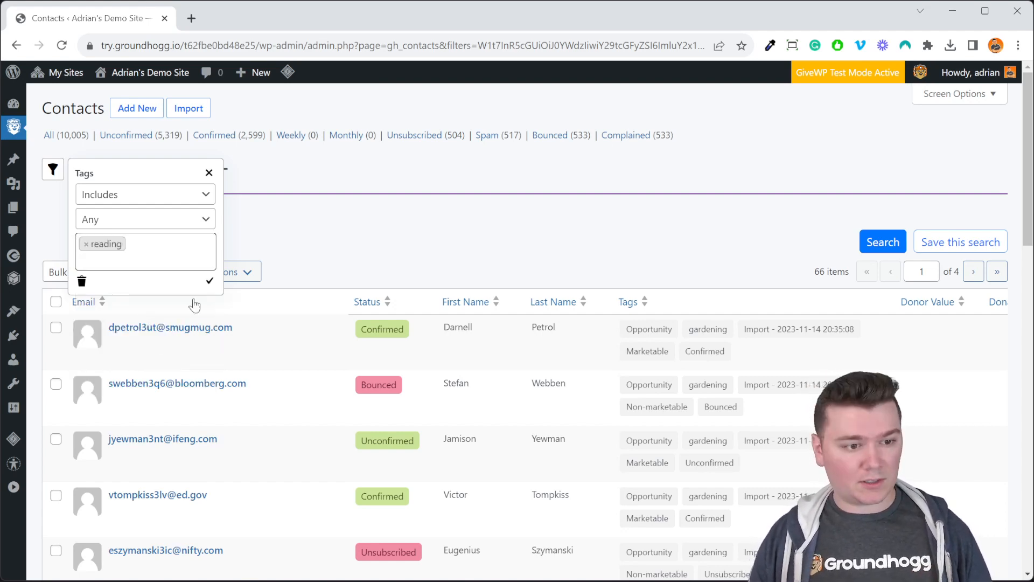
left_click(210, 283)
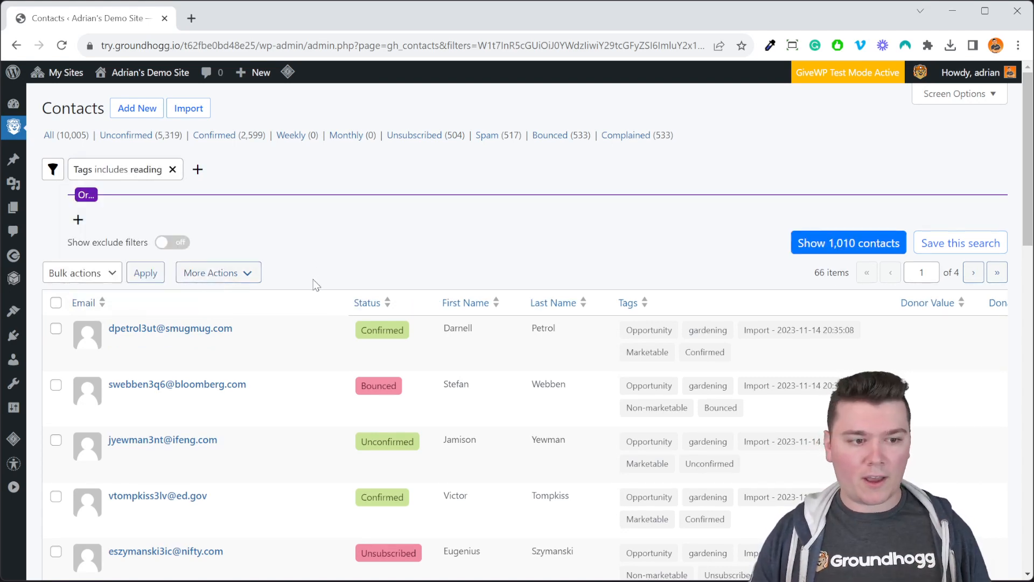
left_click(849, 243)
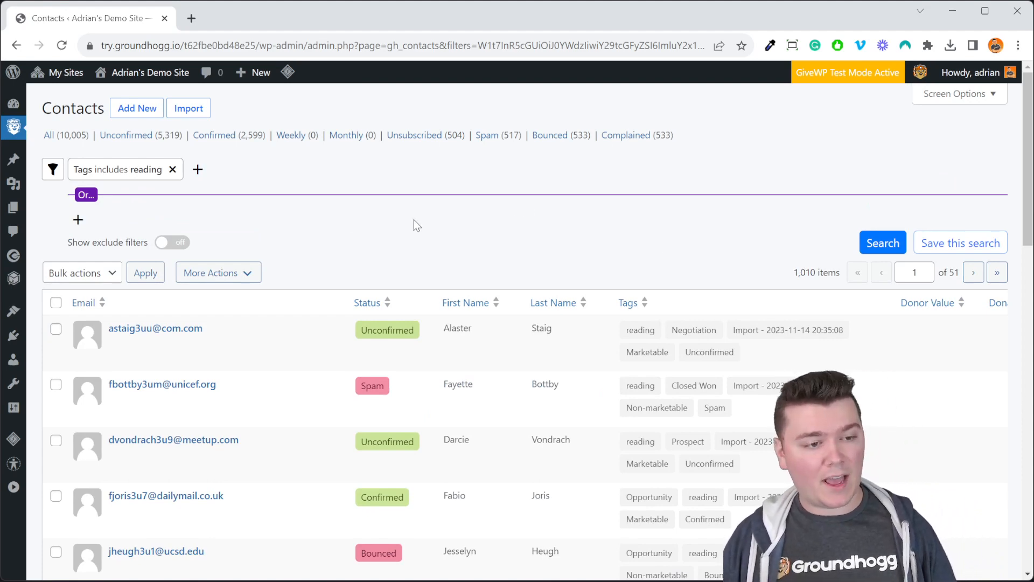
- Add the "Opportunity" tag to the existing tags filter alongside "reading"
left_click(104, 175)
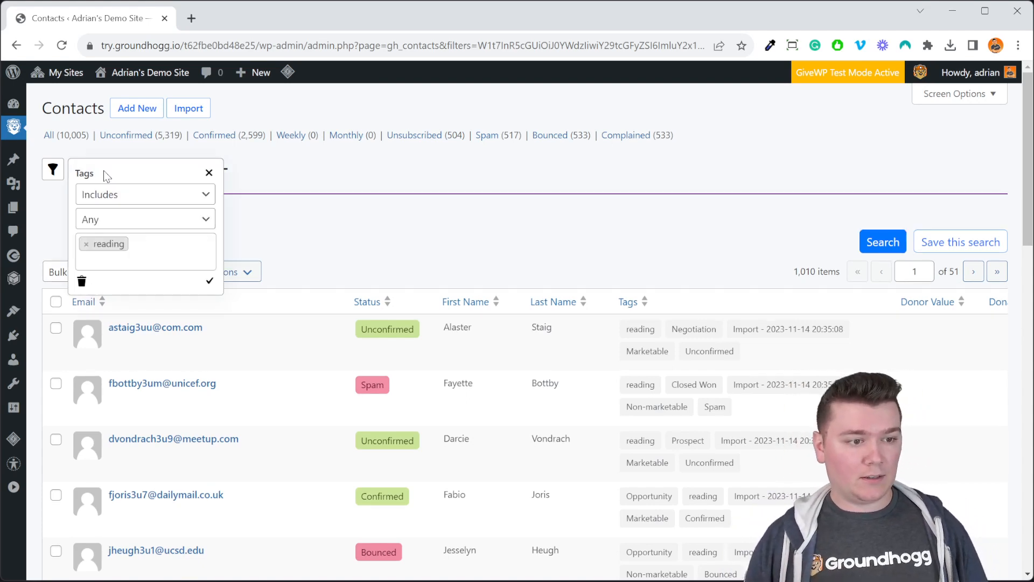
left_click(129, 260)
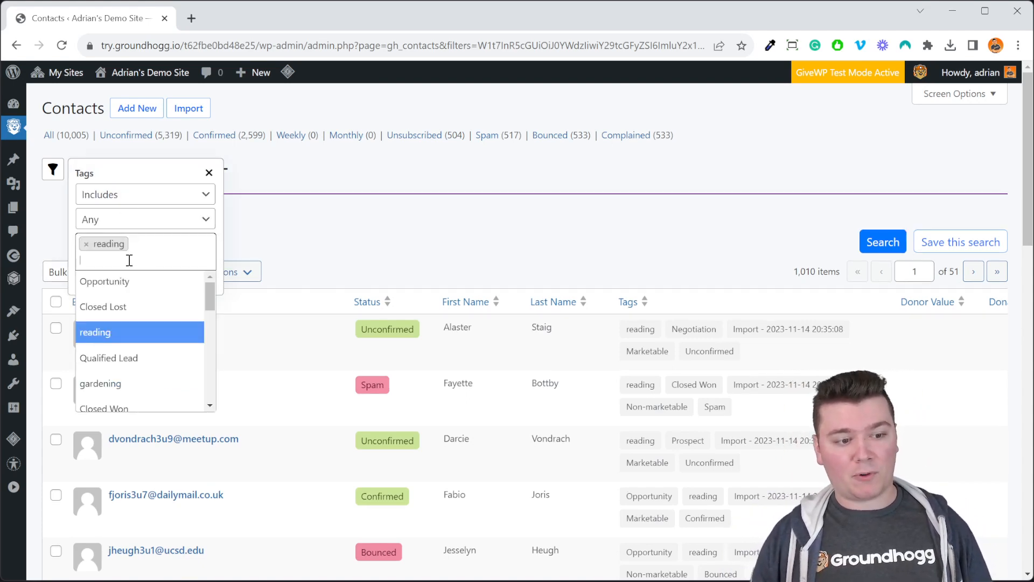
left_click(143, 285)
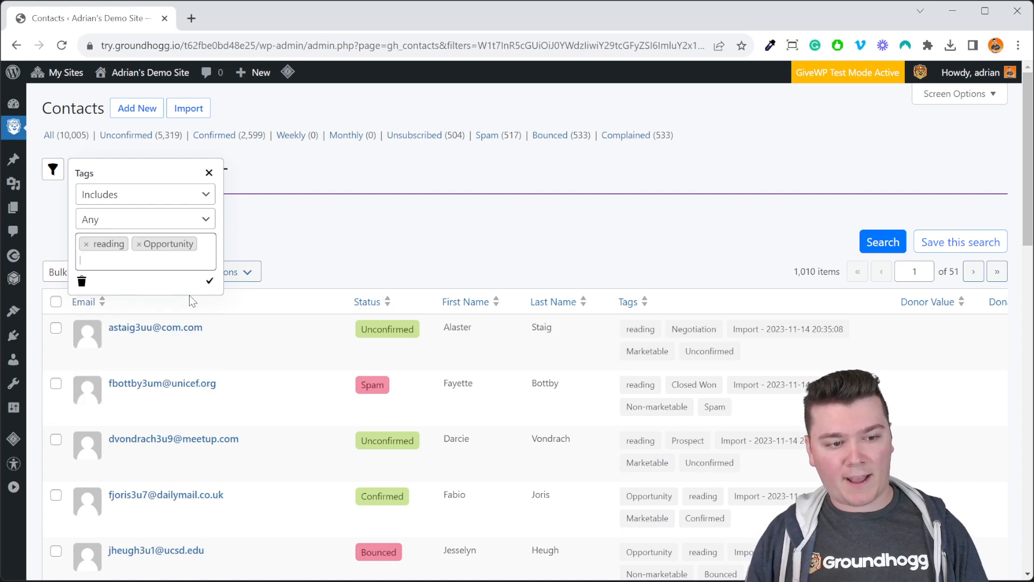
left_click(209, 284)
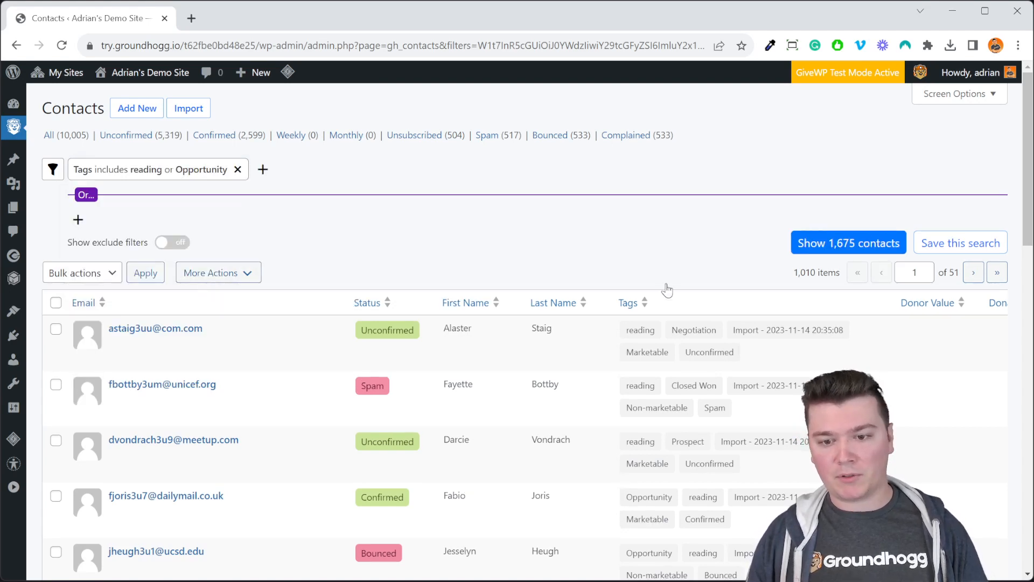
- Set the tags filter to require all of its selected tags and show the matching contacts
left_click(160, 176)
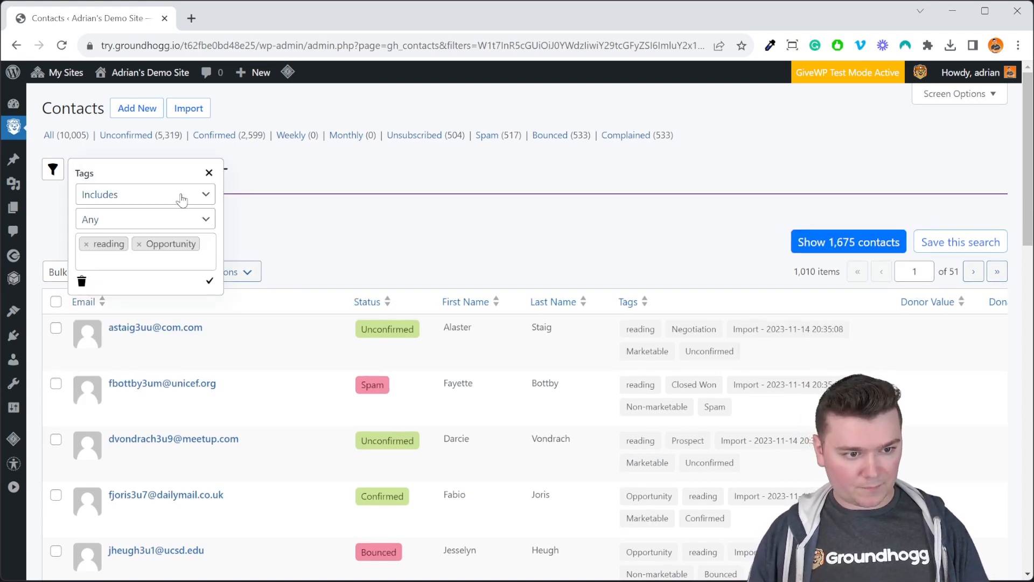
left_click(155, 222)
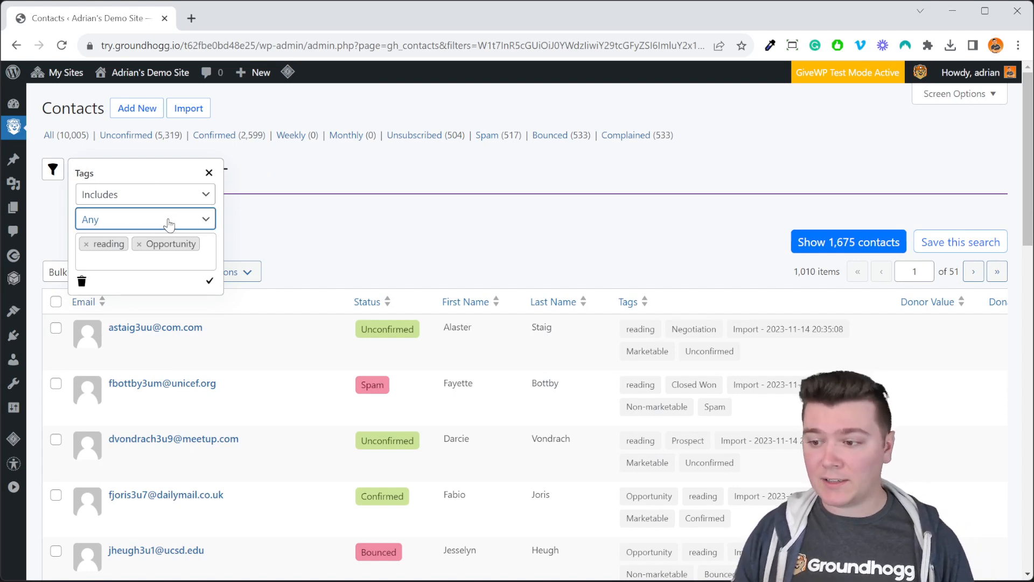
left_click(174, 249)
left_click(190, 217)
left_click(197, 236)
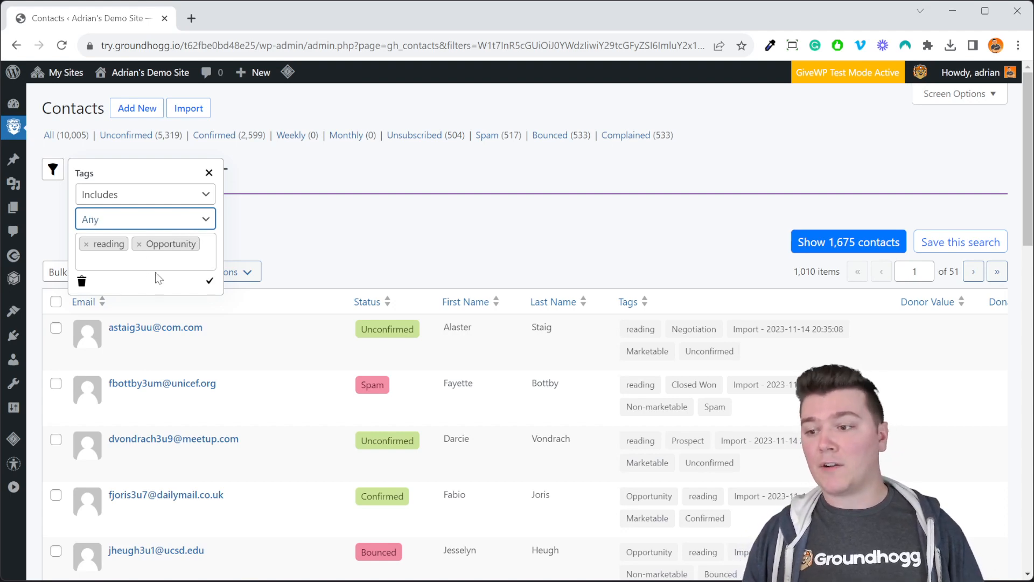
left_click(156, 226)
left_click(162, 250)
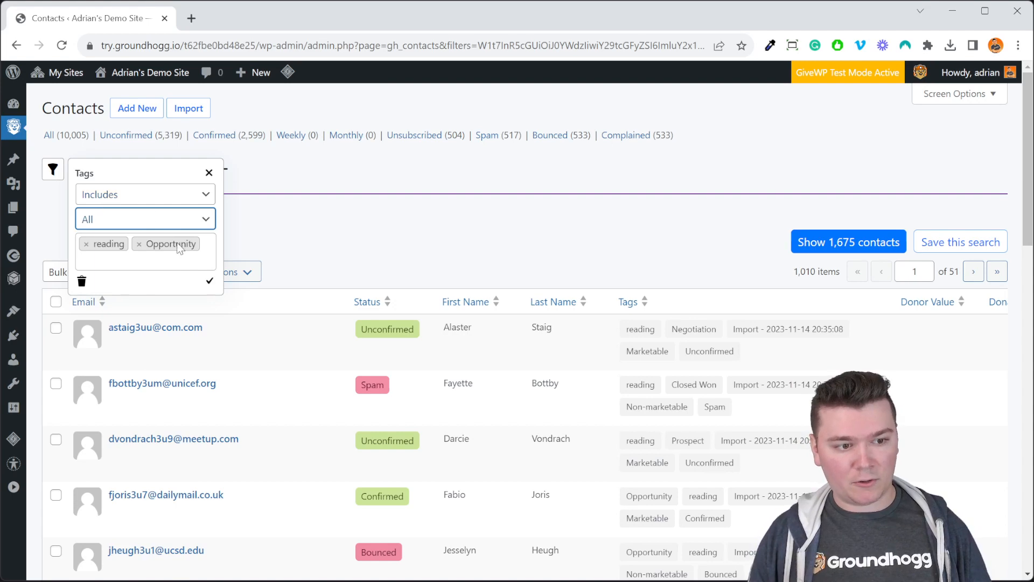
left_click(209, 282)
left_click(809, 245)
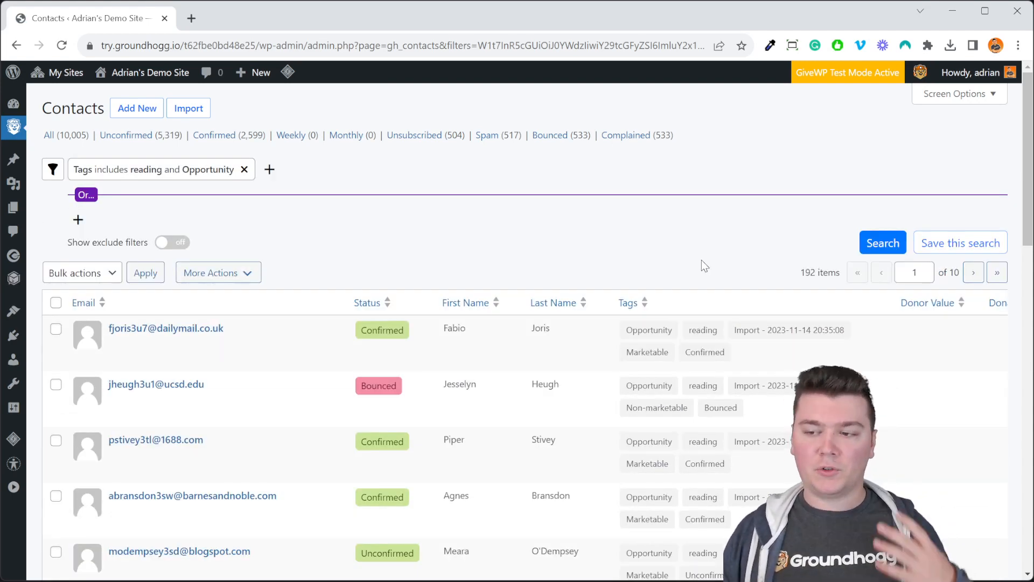
scroll(628, 447, "down", 10)
scroll(627, 447, "up", 10)
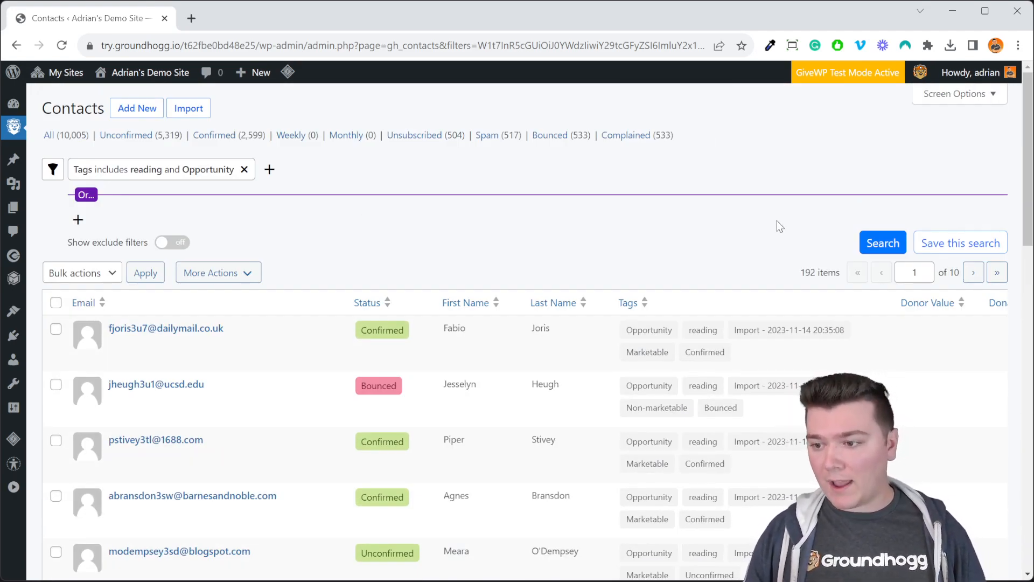
- Save the current search under the name "Reading Opportunity"
left_click(953, 244)
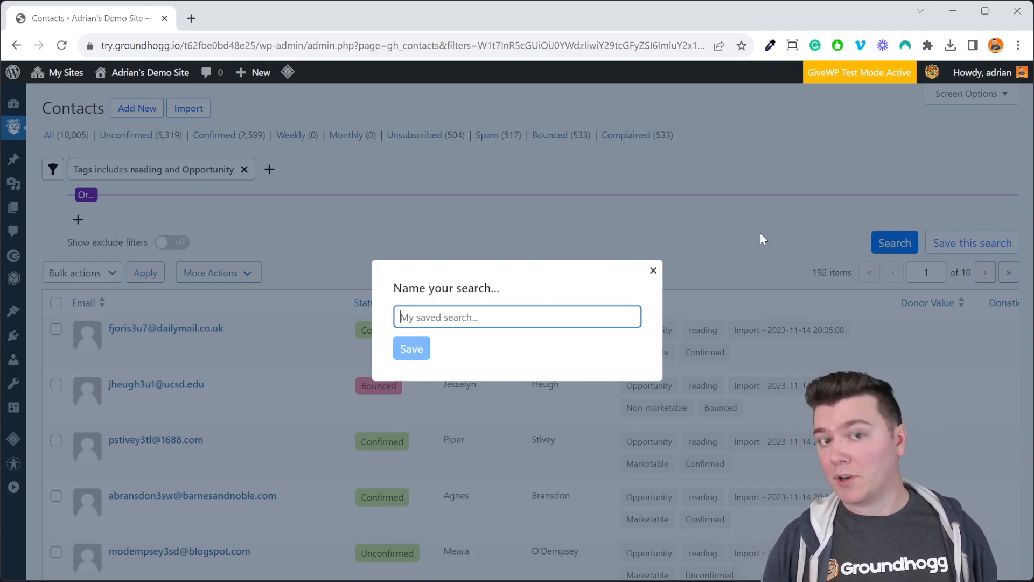
type("Readding")
key("BackSpace")
key("BackSpace")
key("BackSpace")
key("BackSpace")
key("BackSpace")
type("ing Opportun")
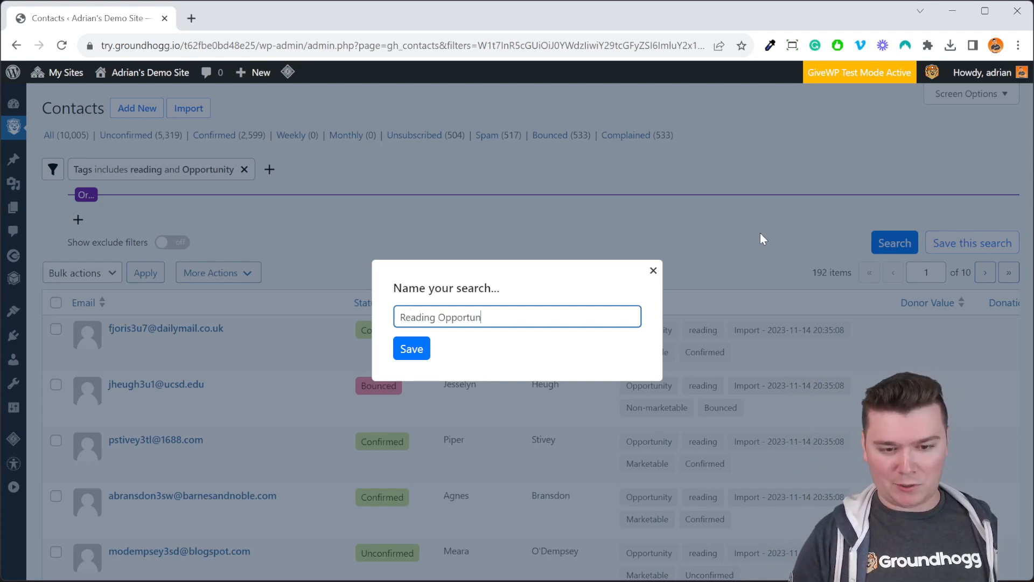
type("ity")
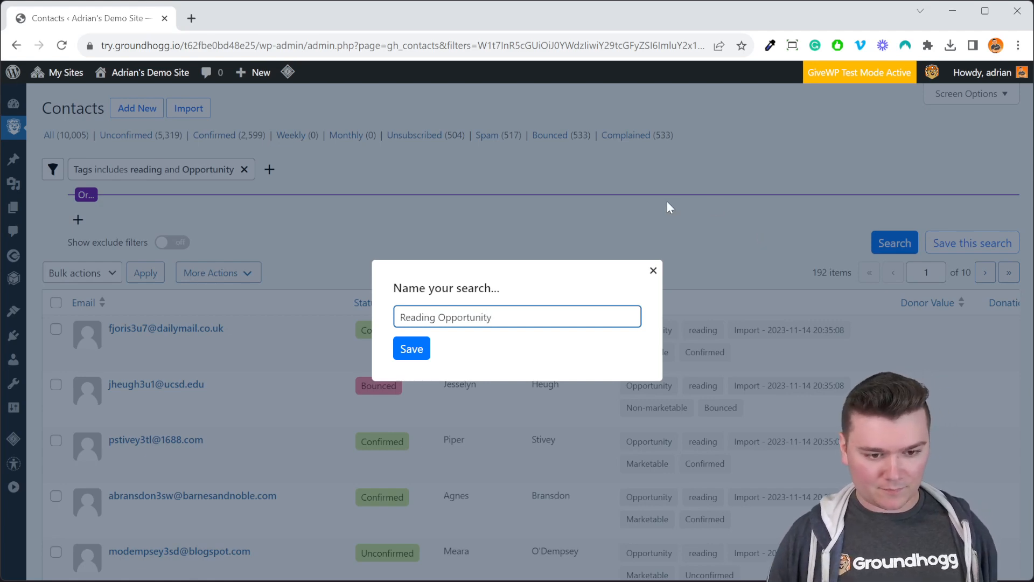
left_click(411, 349)
left_click(652, 269)
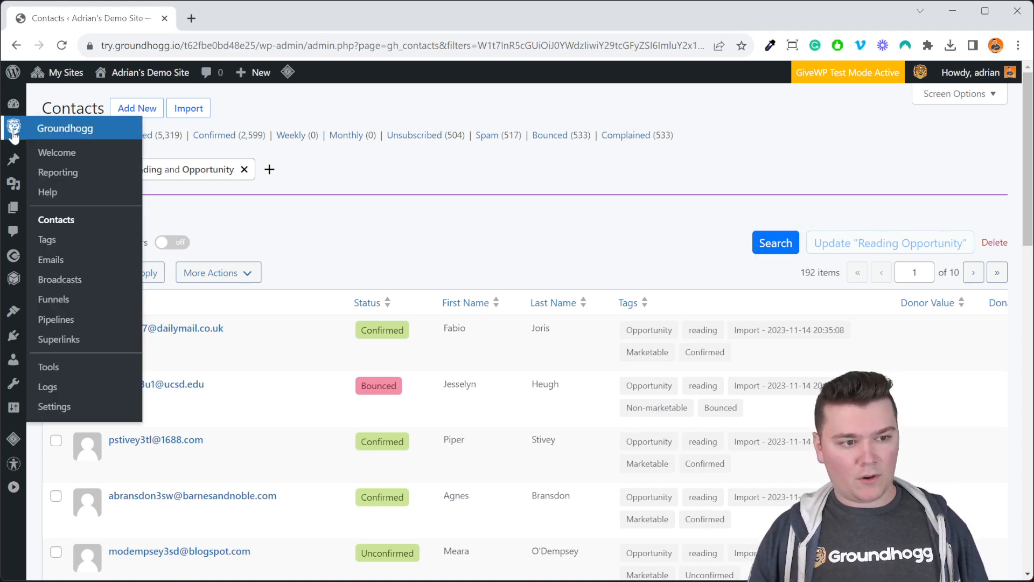
- Reopen the contacts list and load the saved search "Reading Opportunity"
mouse_move(14, 128)
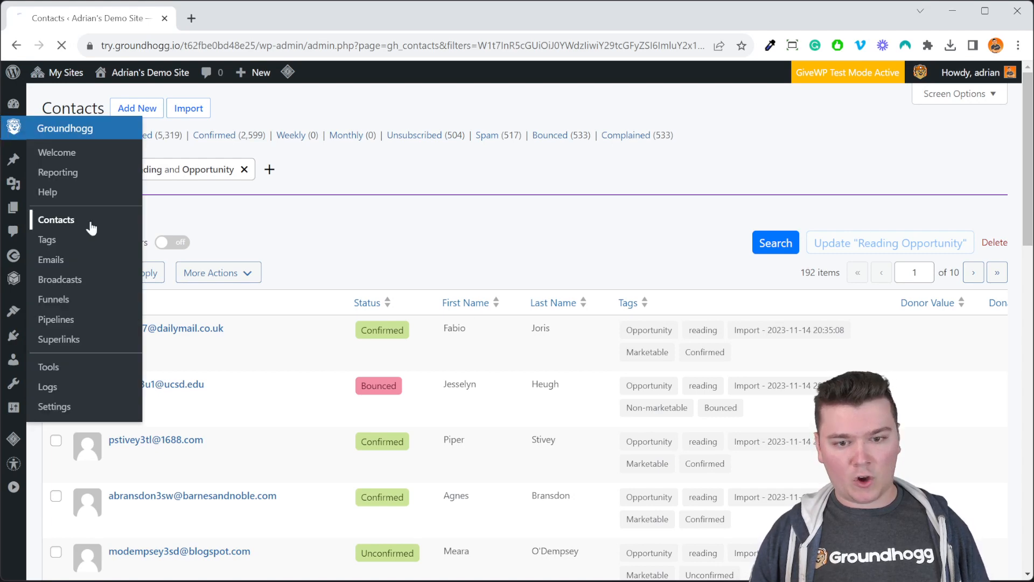
left_click(86, 223)
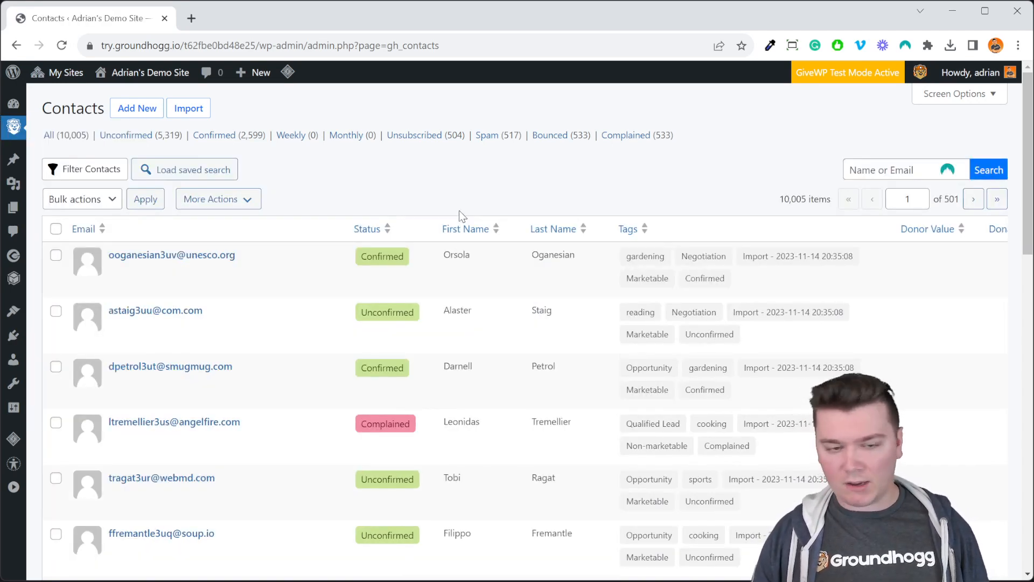
left_click(144, 172)
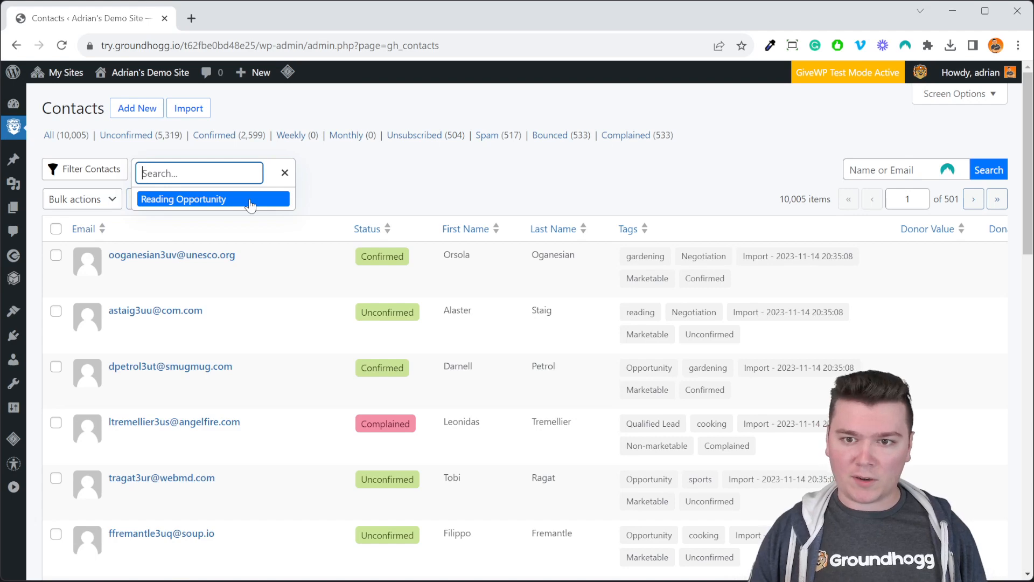
left_click(249, 202)
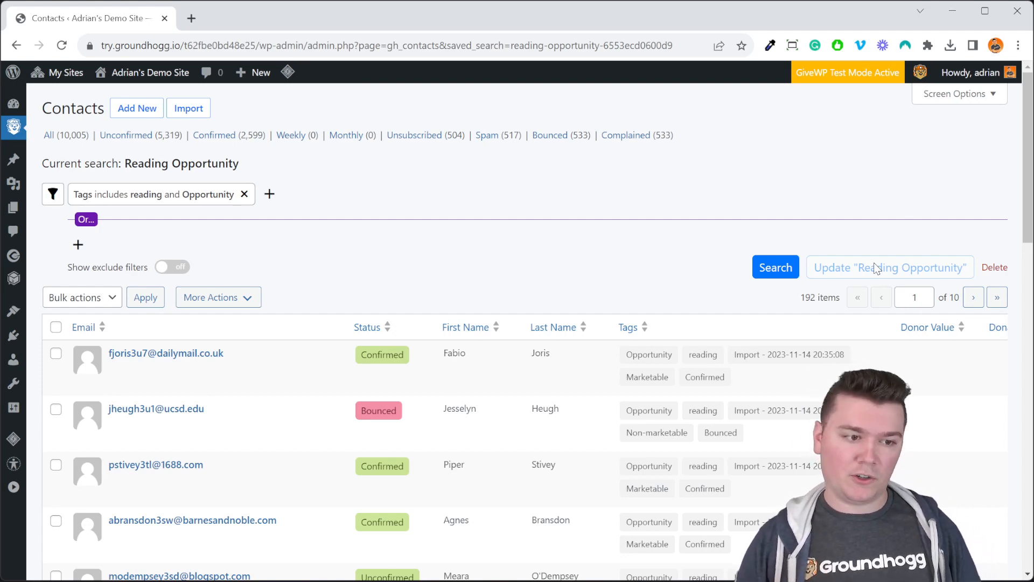
- Start a fresh filter on the full contacts list for tags that include "reading"
left_click(158, 172)
left_click(390, 208)
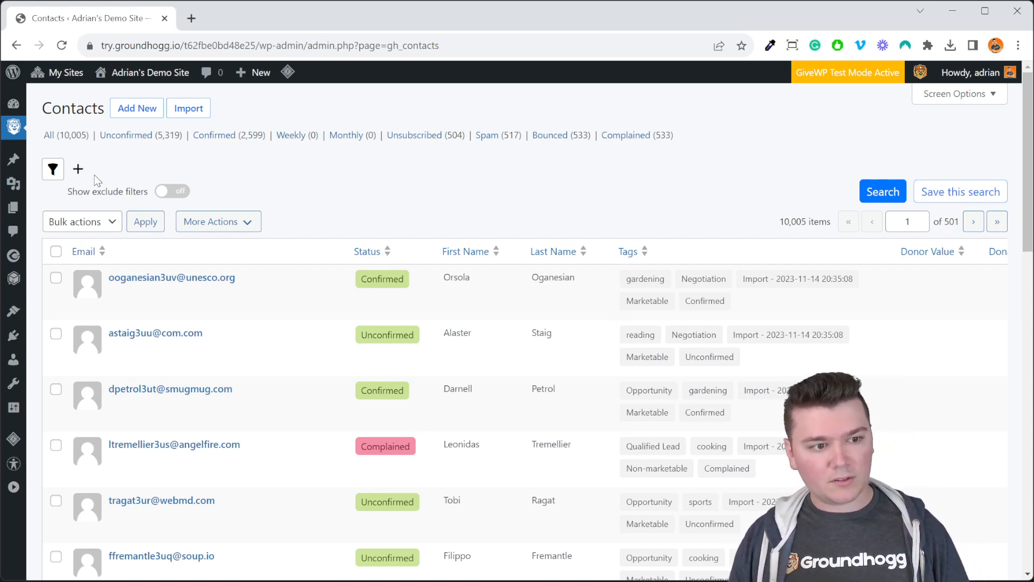
left_click(78, 169)
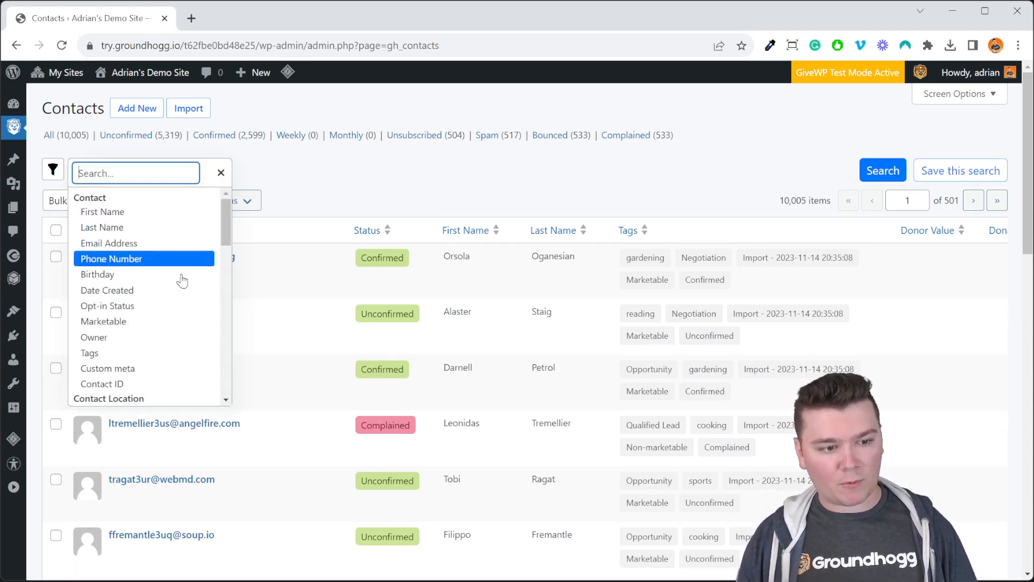
left_click(192, 353)
left_click(150, 242)
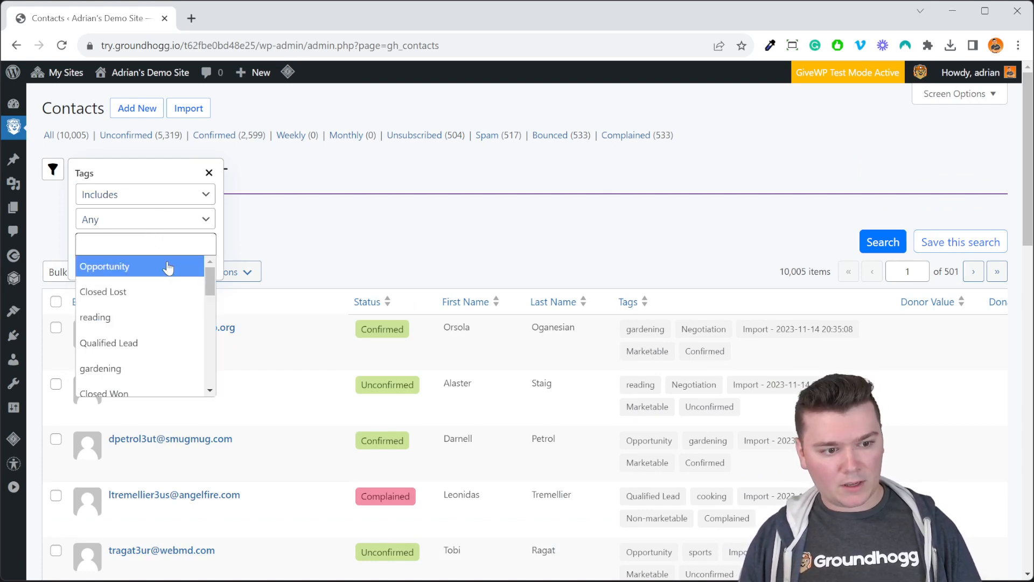
left_click(174, 317)
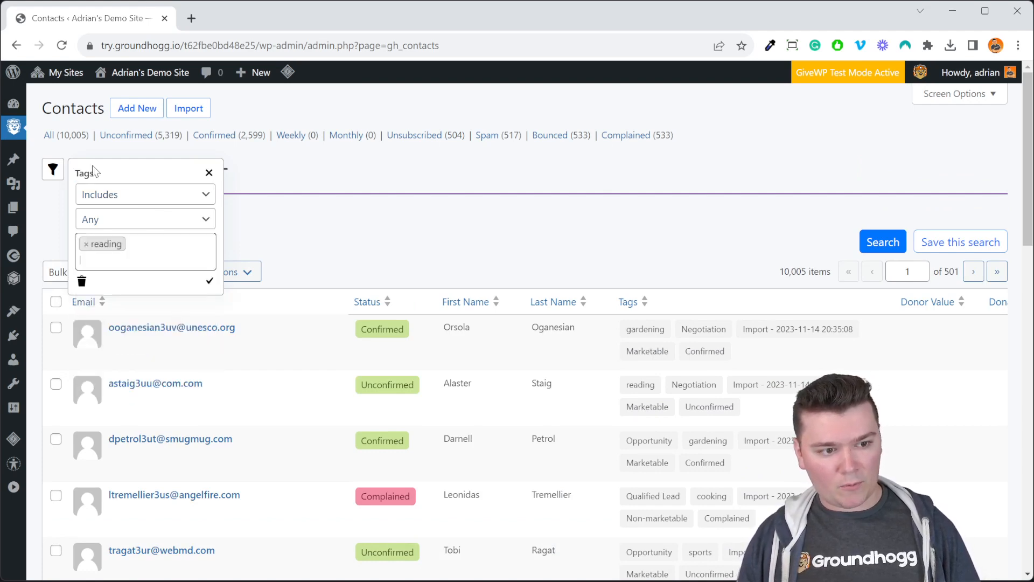
left_click(211, 282)
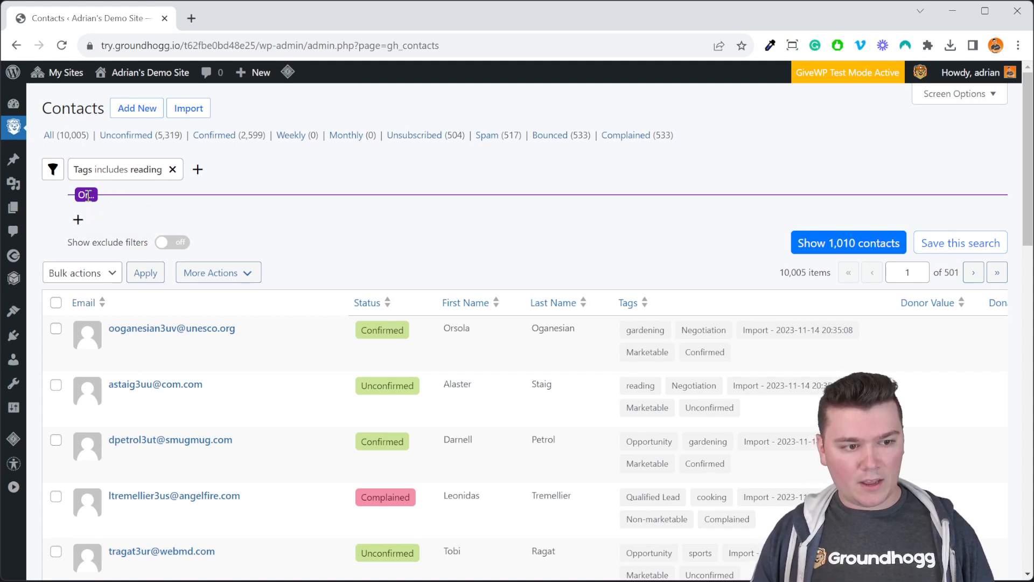
- Add an alternative "Or" filter group below the reading filter for contacts whose tags include "music"
left_click_drag(77, 196, 94, 196)
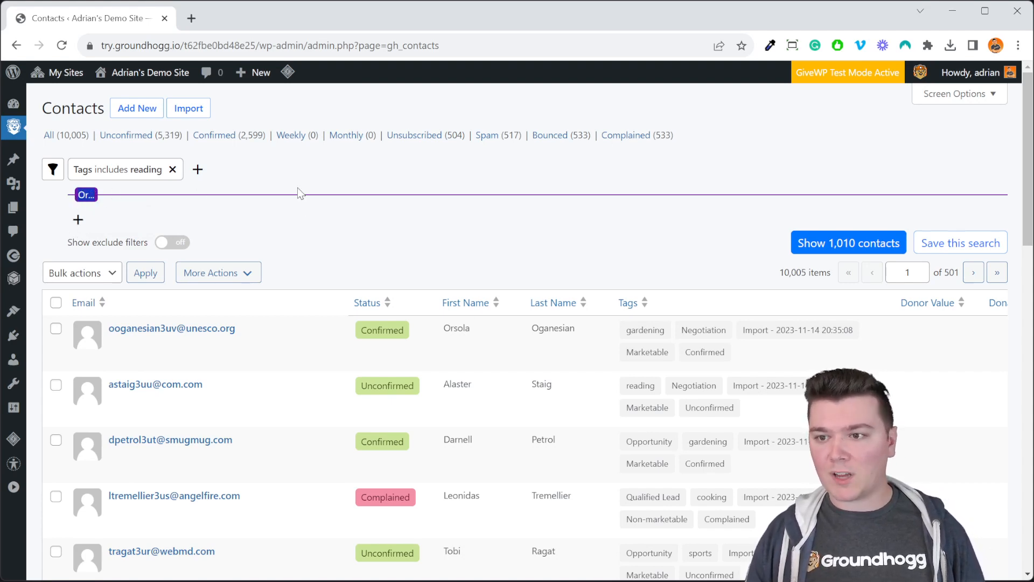
left_click(78, 219)
left_click(129, 403)
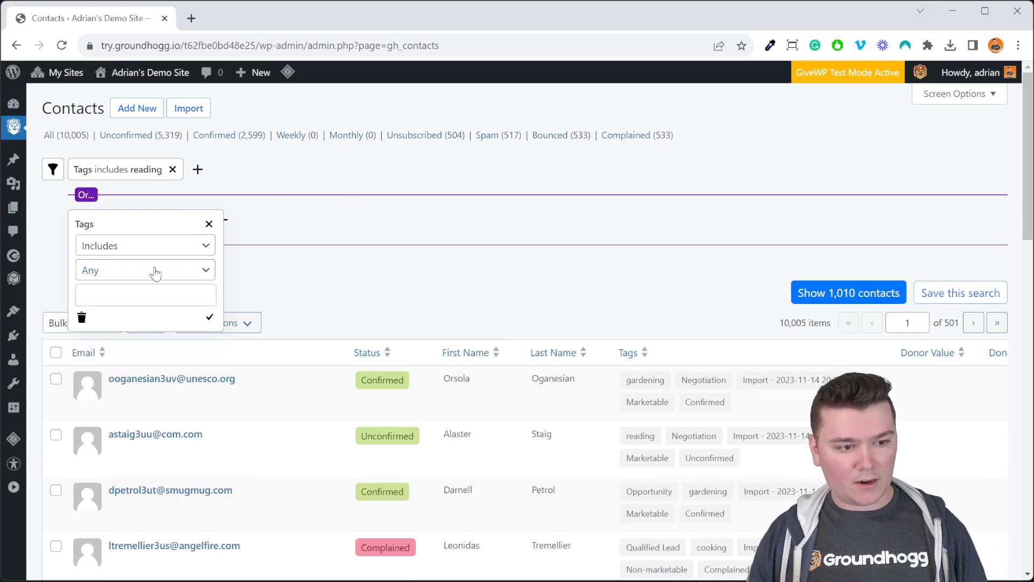
left_click(148, 298)
scroll(178, 405, "down", 2)
scroll(177, 405, "down", 2)
left_click(162, 402)
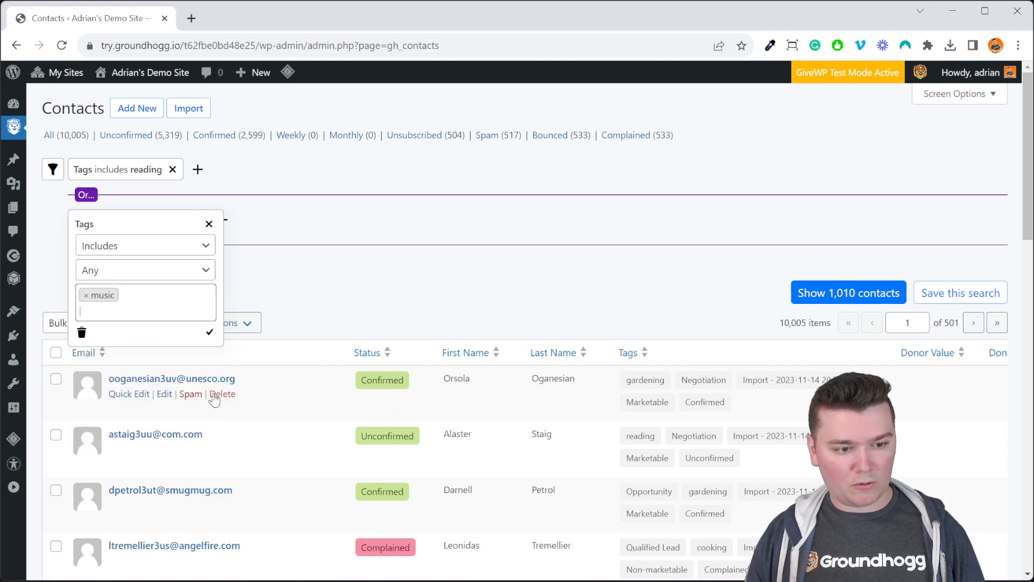
left_click(211, 334)
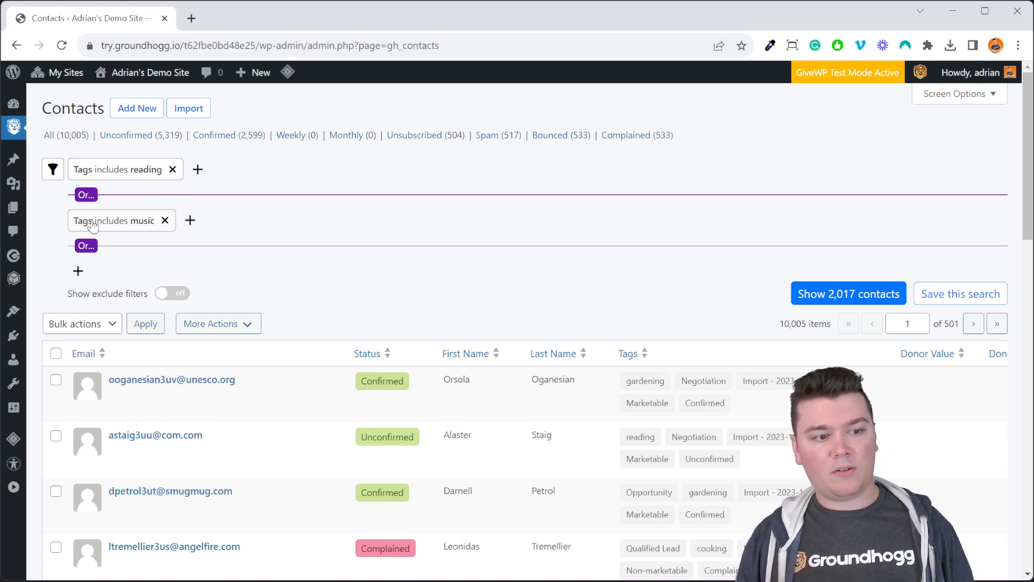
- Add an opt-in status filter of Confirmed to the filter group for the "reading" tag
left_click(198, 170)
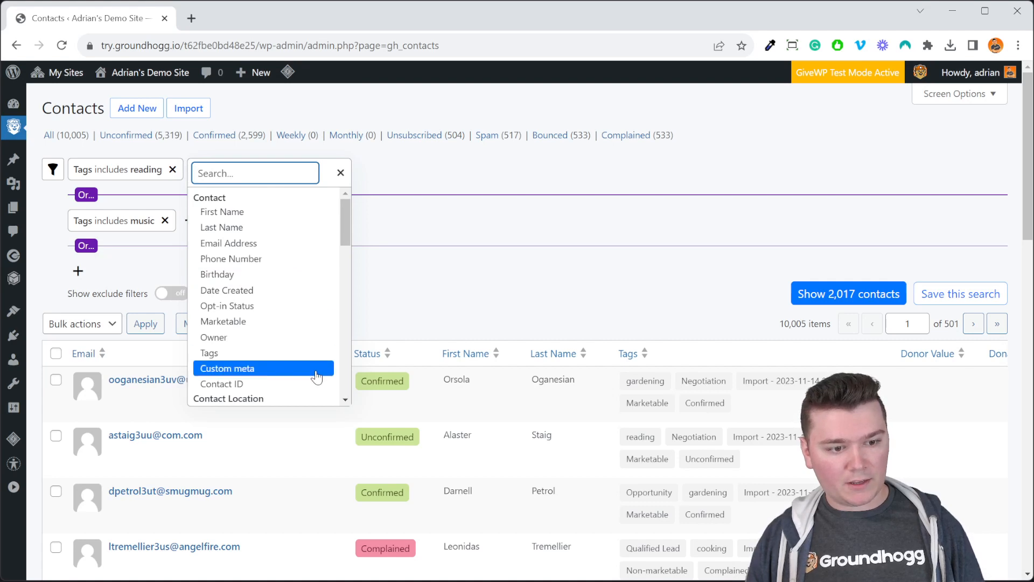
scroll(317, 366, "down", 2)
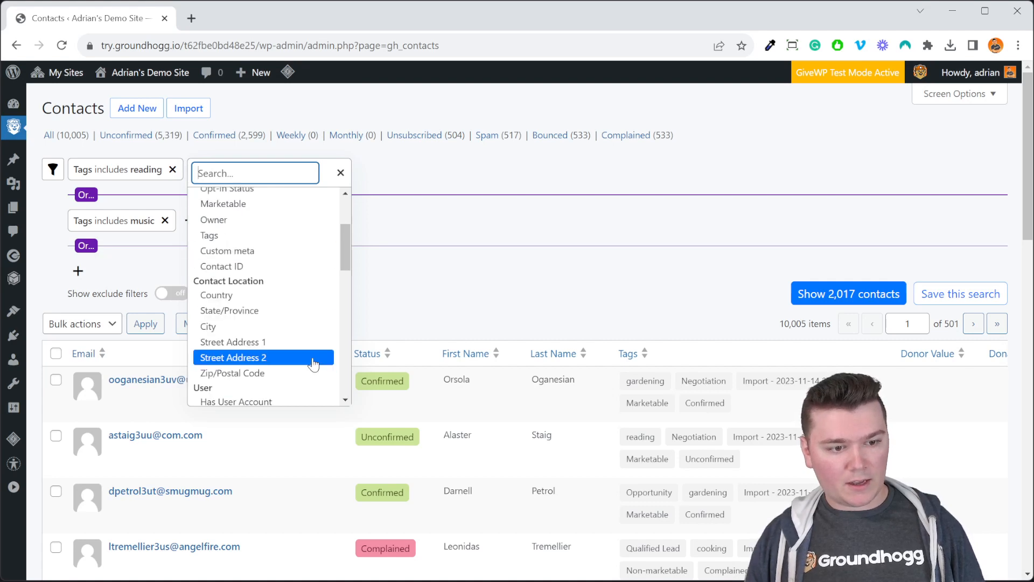
left_click(285, 193)
left_click(285, 215)
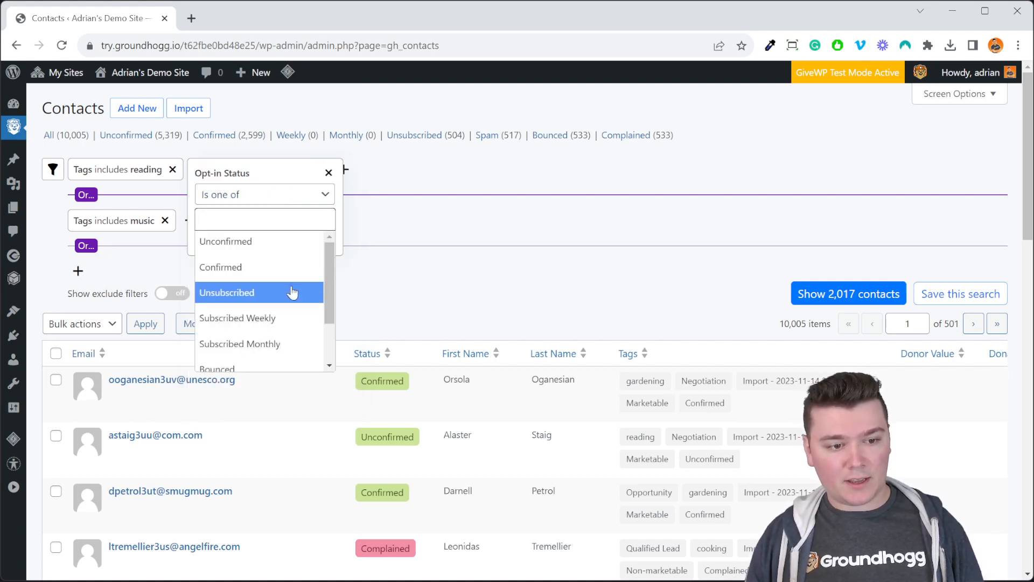
left_click(284, 267)
left_click(328, 259)
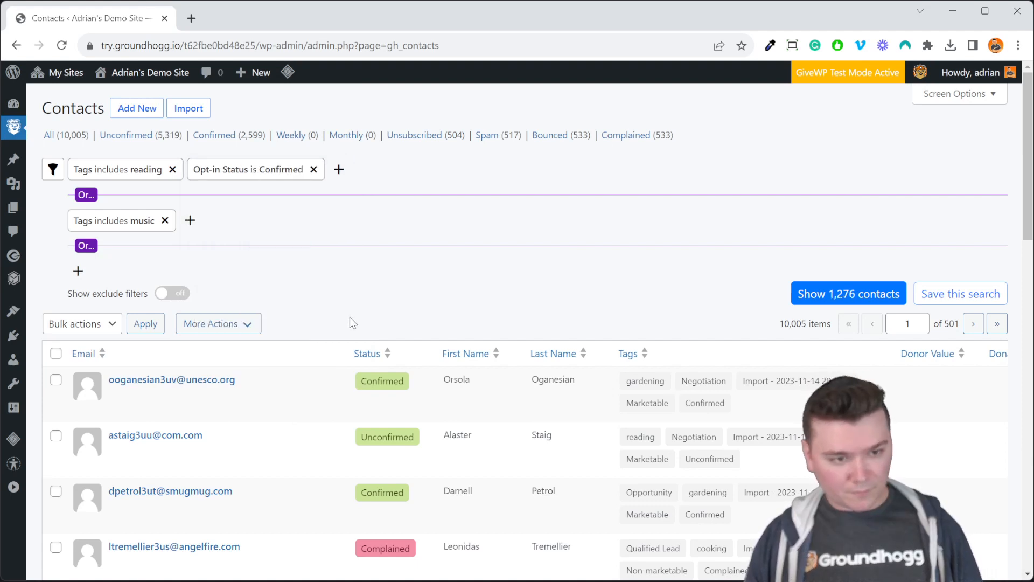
- Add an opt-in status filter of Unconfirmed to the "Or" group for the "music" tag
left_click(190, 222)
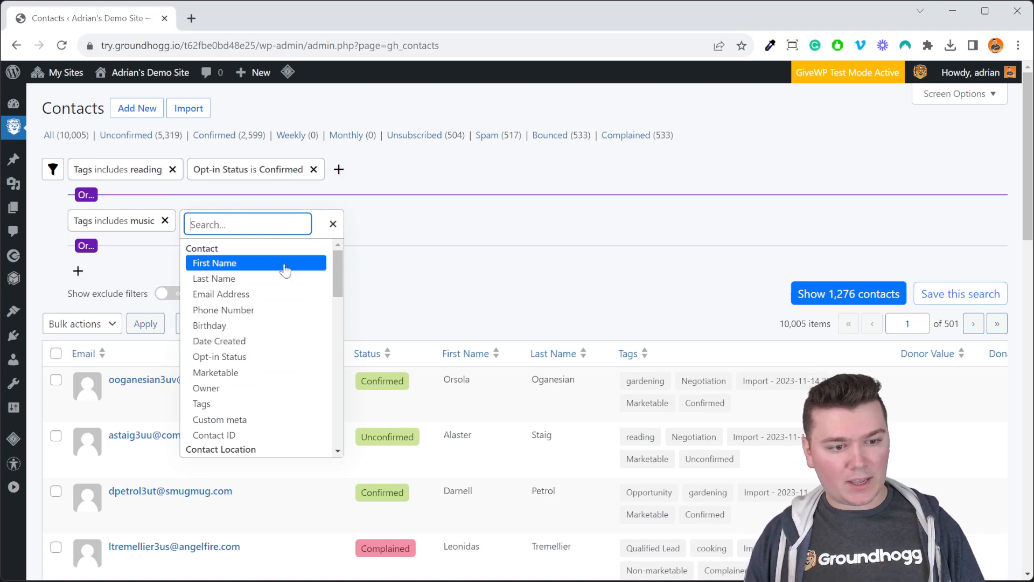
left_click(284, 367)
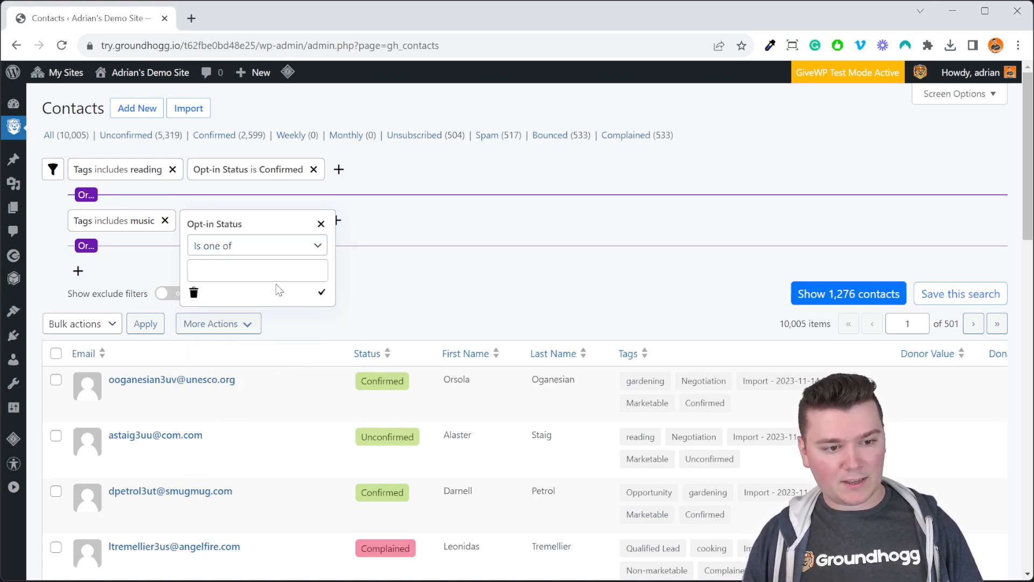
left_click(280, 286)
left_click(281, 305)
left_click(323, 307)
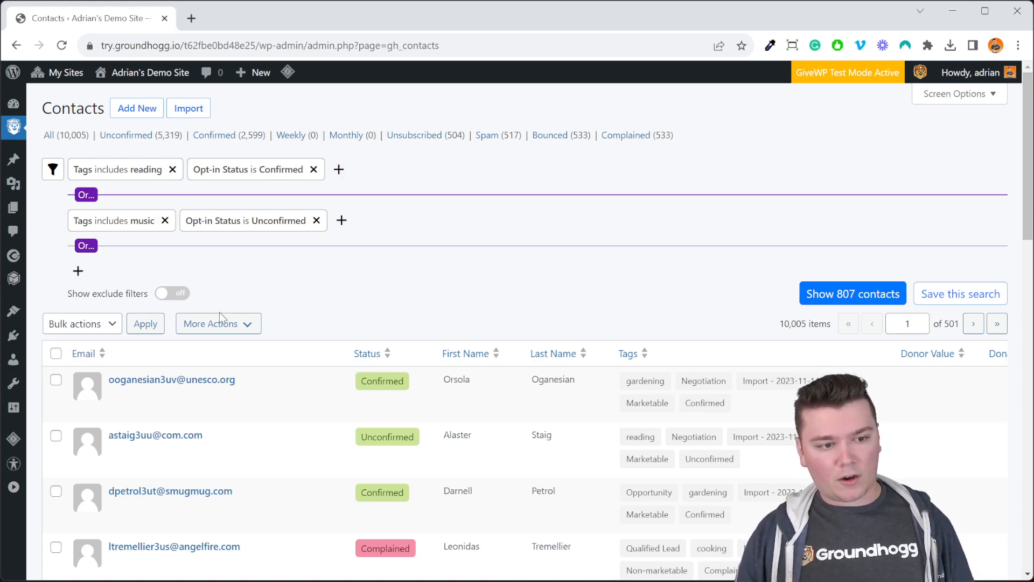
- Run the search to show the contacts matching the two combined filter groups
left_click_drag(81, 298, 151, 303)
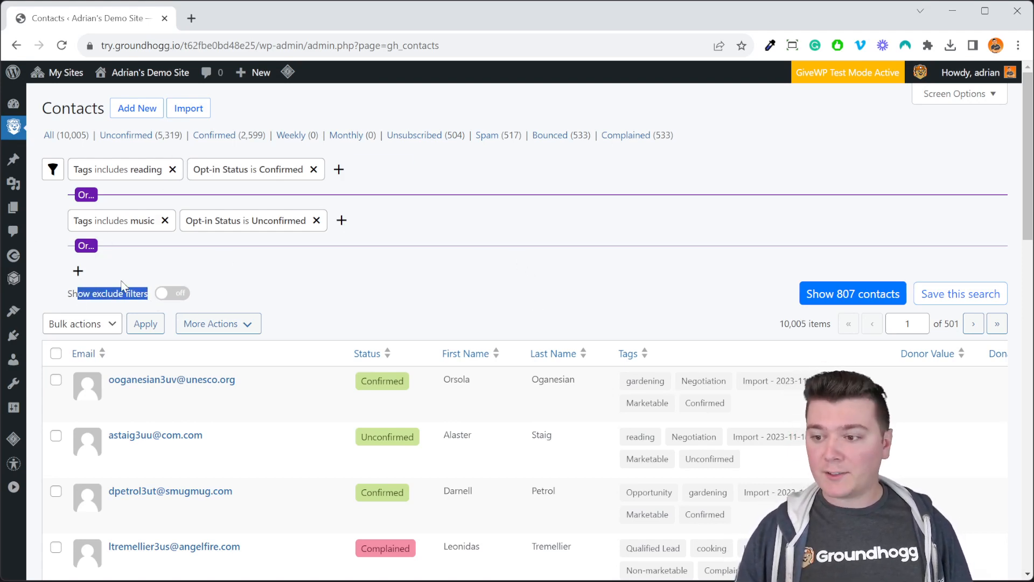
left_click(243, 297)
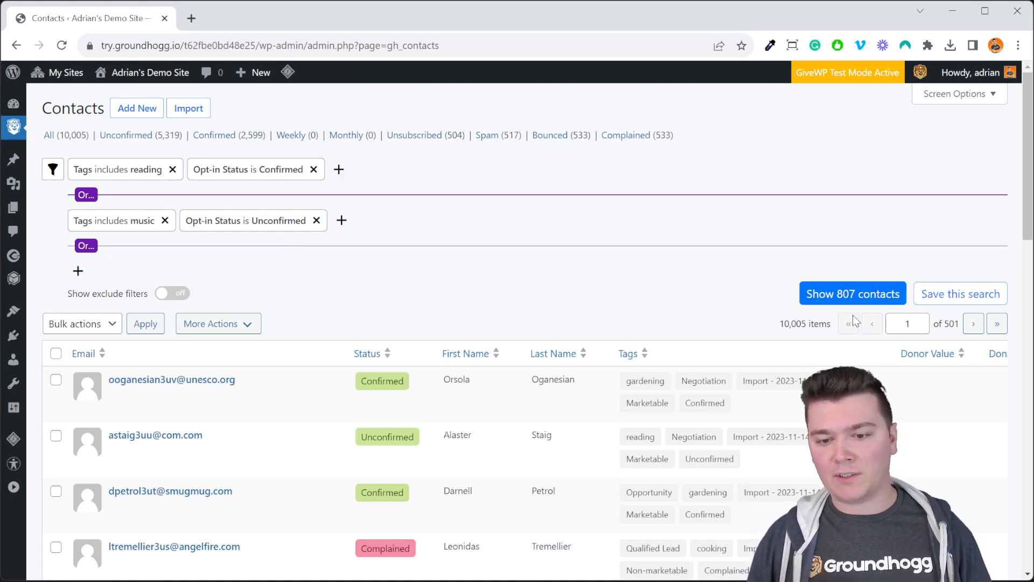
left_click(853, 294)
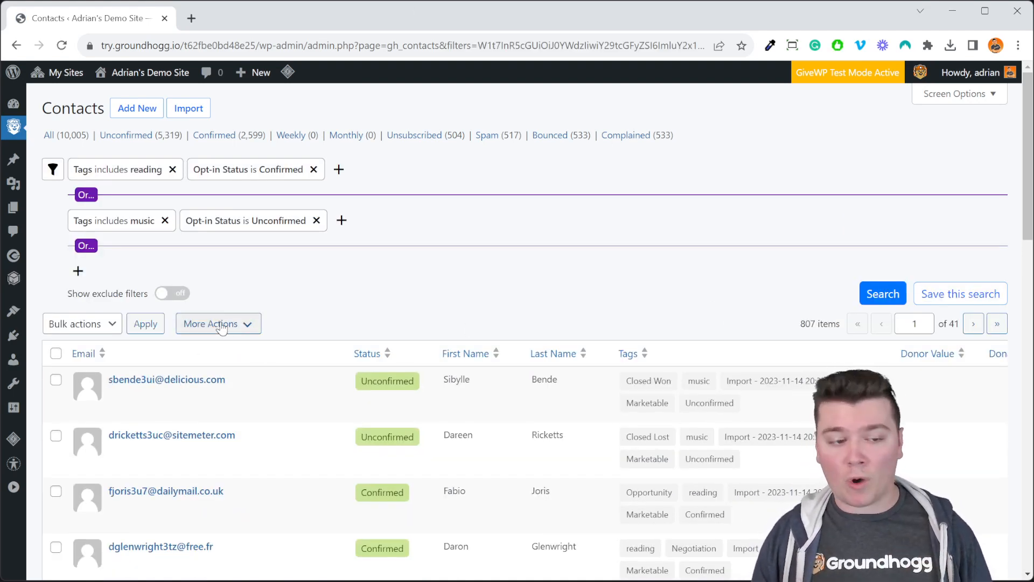
- Enable exclude filters, exclude contacts whose tags include any of "Qualified Lead", and rerun the search
left_click(170, 294)
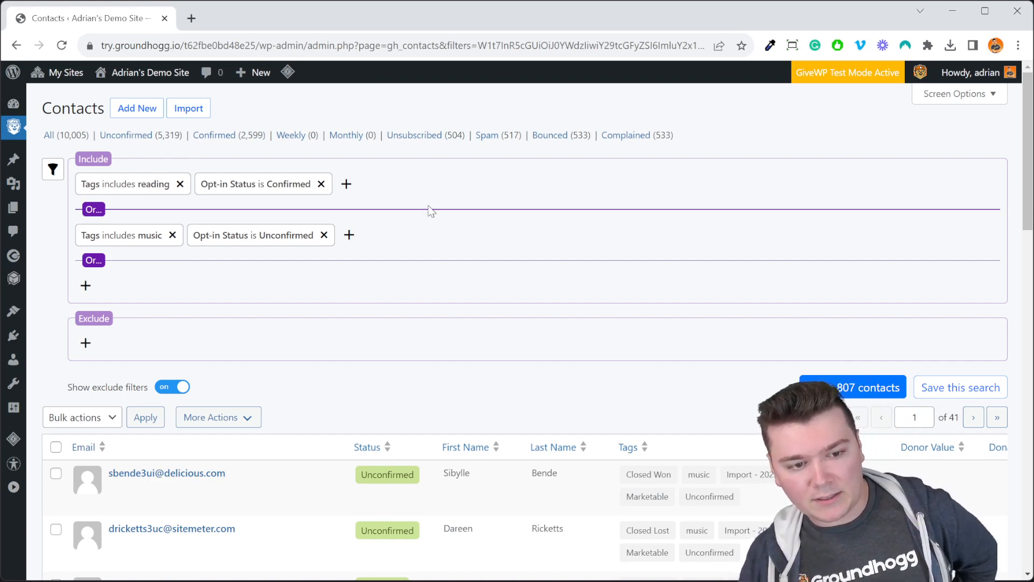
left_click(84, 344)
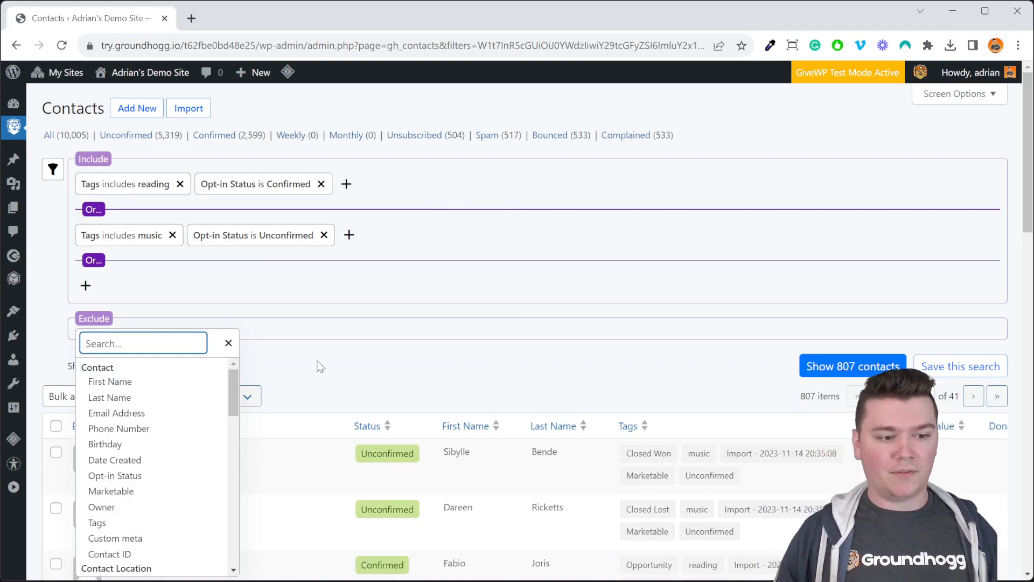
scroll(162, 443, "down", 2)
scroll(162, 441, "up", 2)
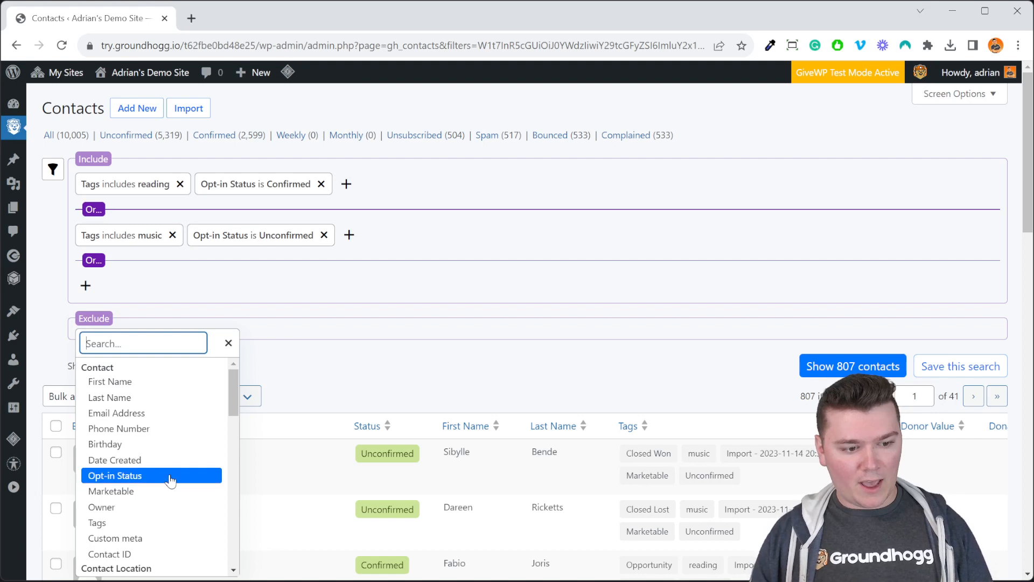
scroll(176, 431, "down", 2)
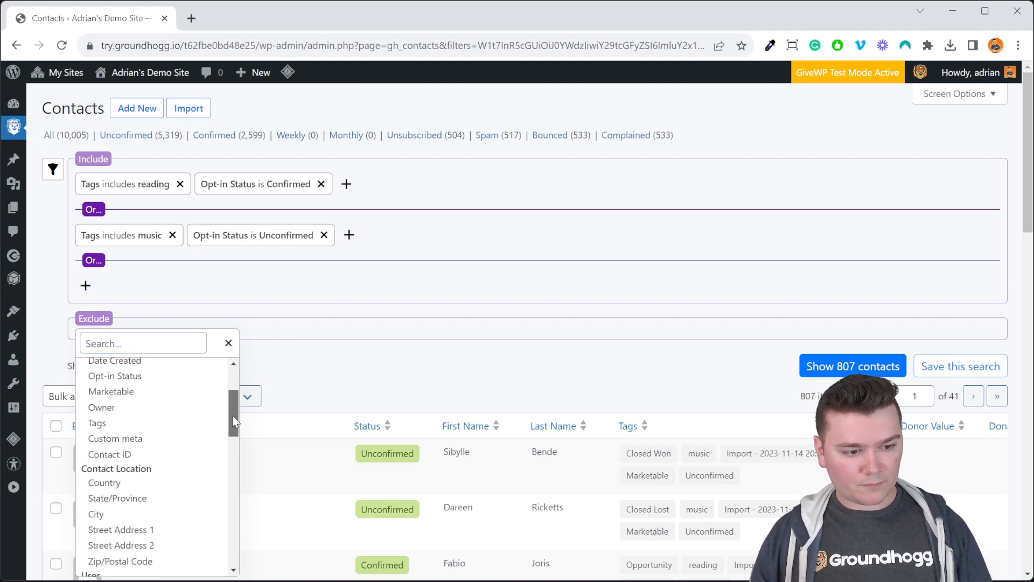
left_click(176, 423)
left_click(183, 418)
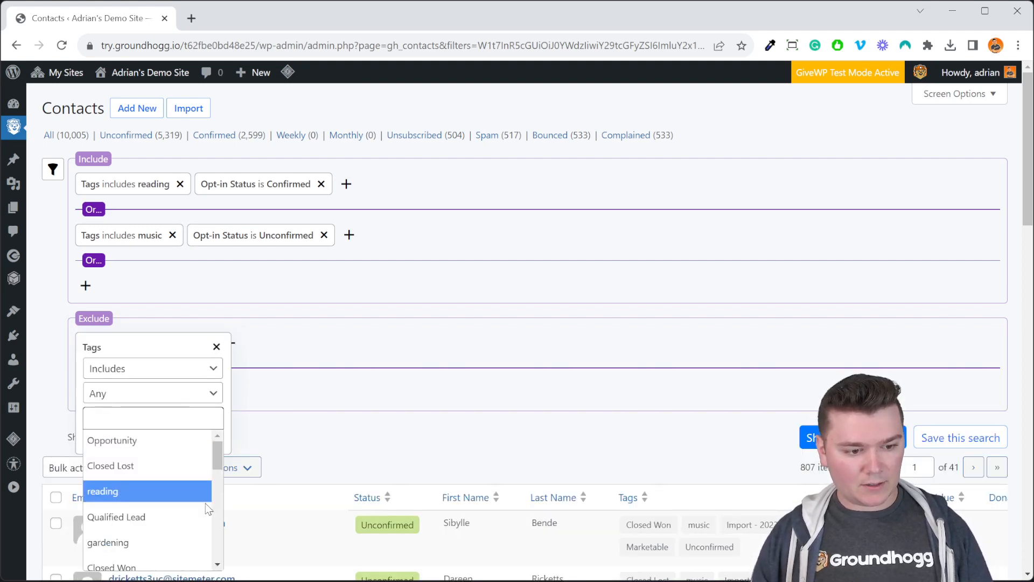
left_click(180, 517)
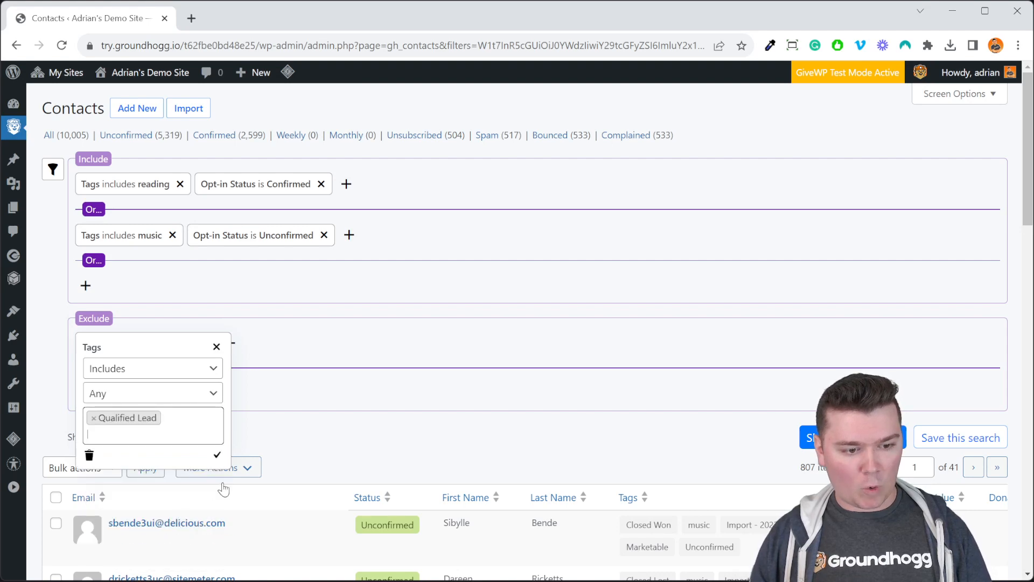
left_click(217, 455)
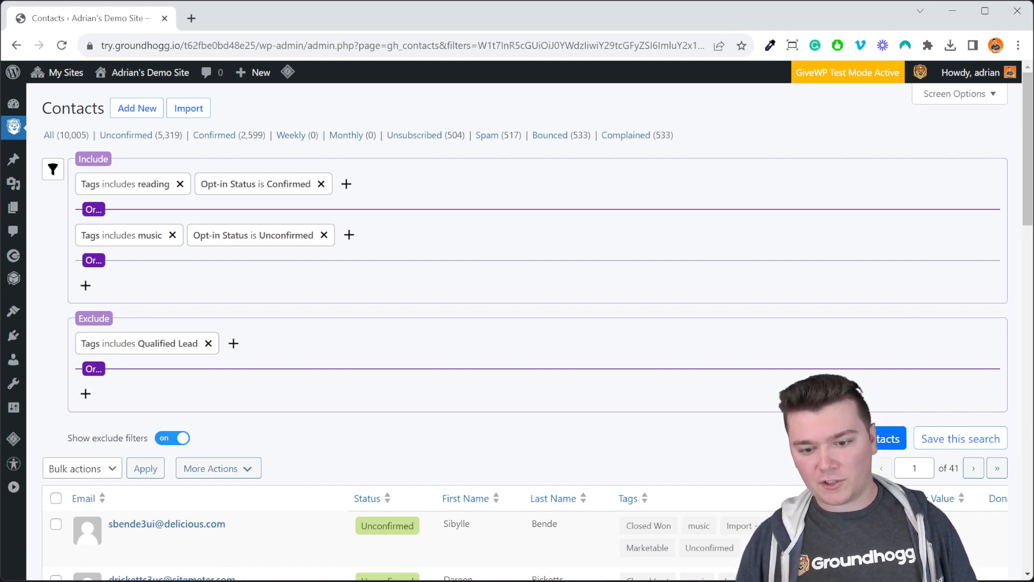
left_click(847, 440)
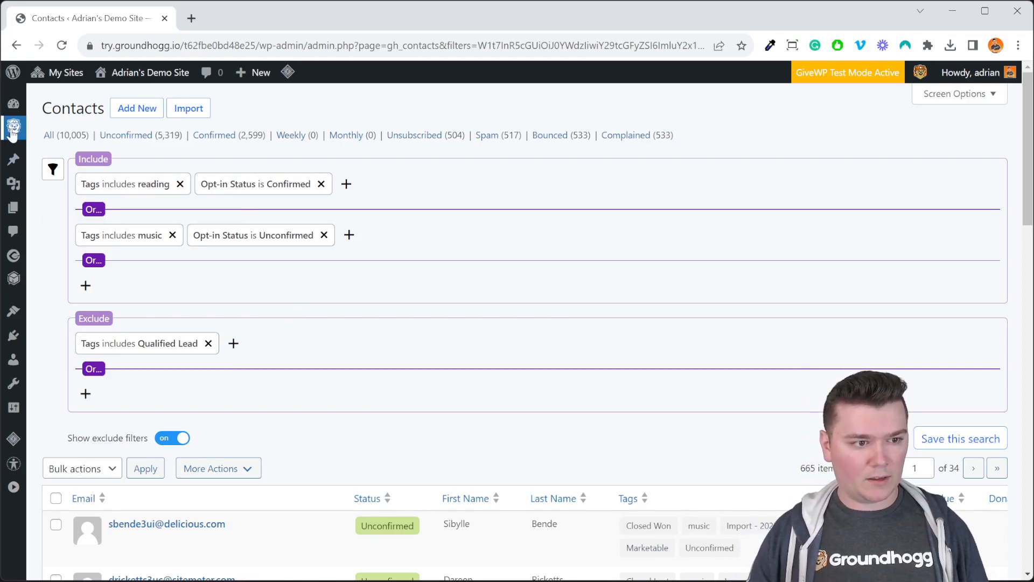
mouse_move(14, 127)
left_click(60, 218)
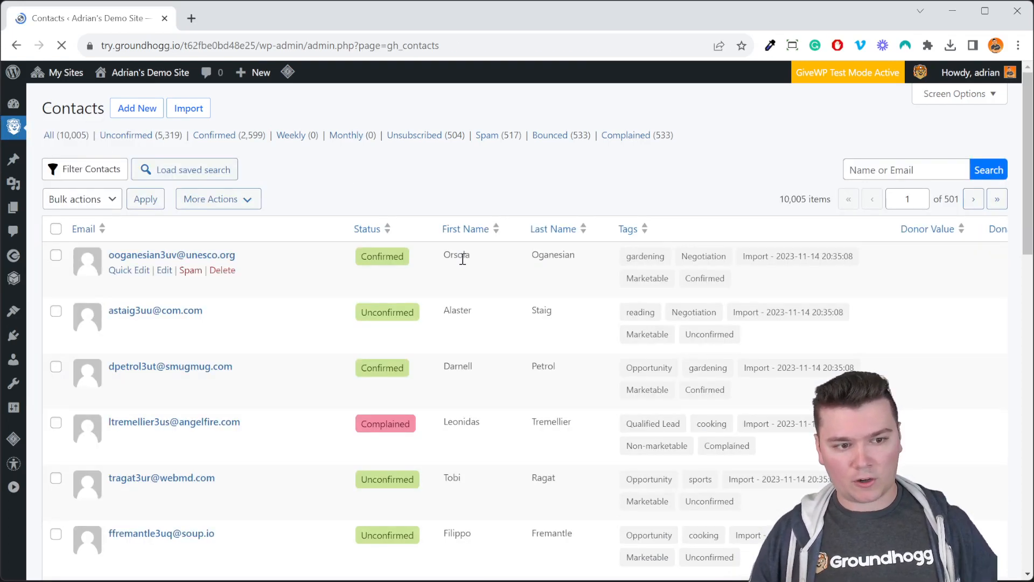
left_click(85, 180)
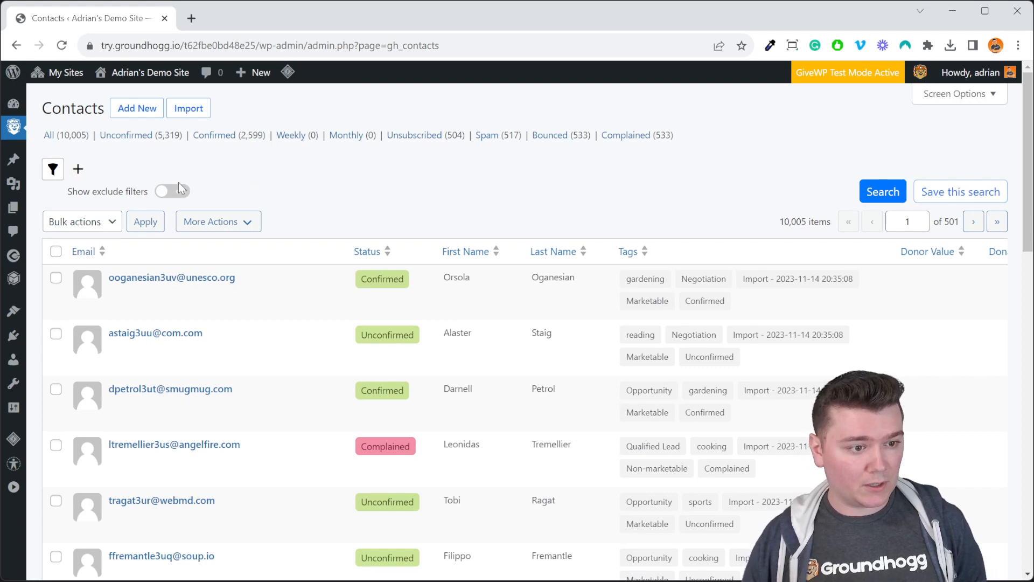
left_click(86, 172)
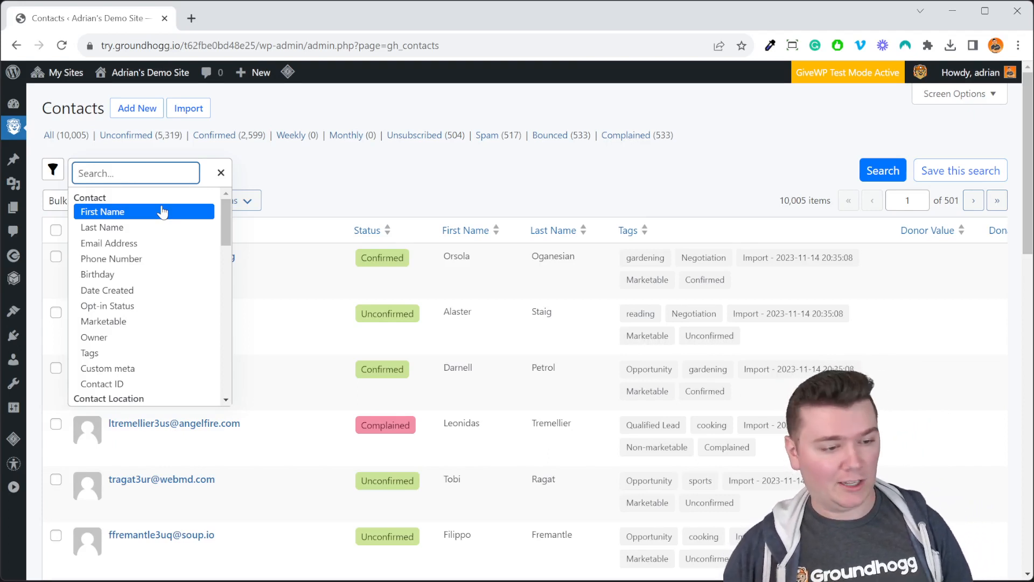
left_click(166, 243)
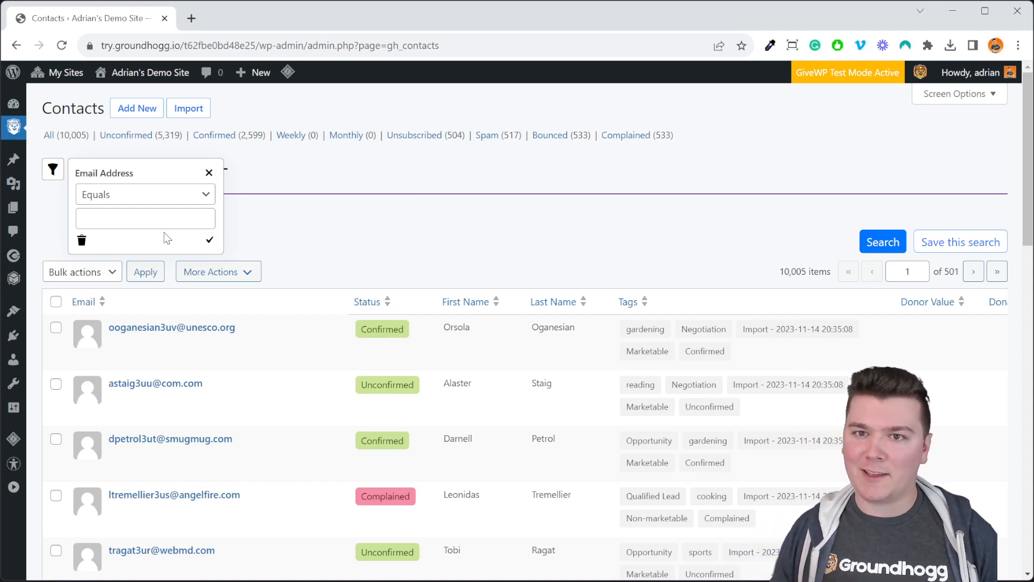
left_click(179, 204)
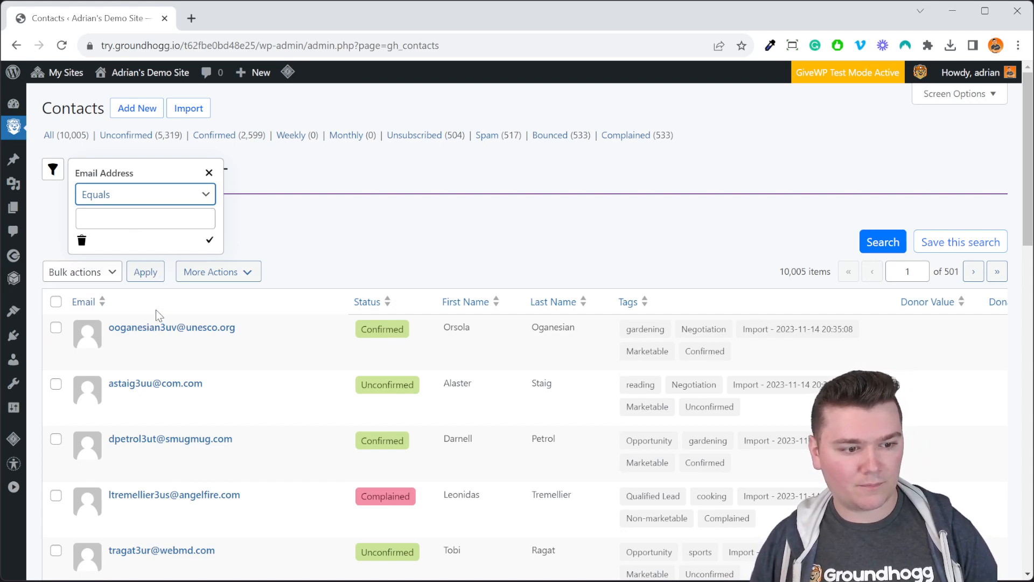
key("e")
left_click(129, 218)
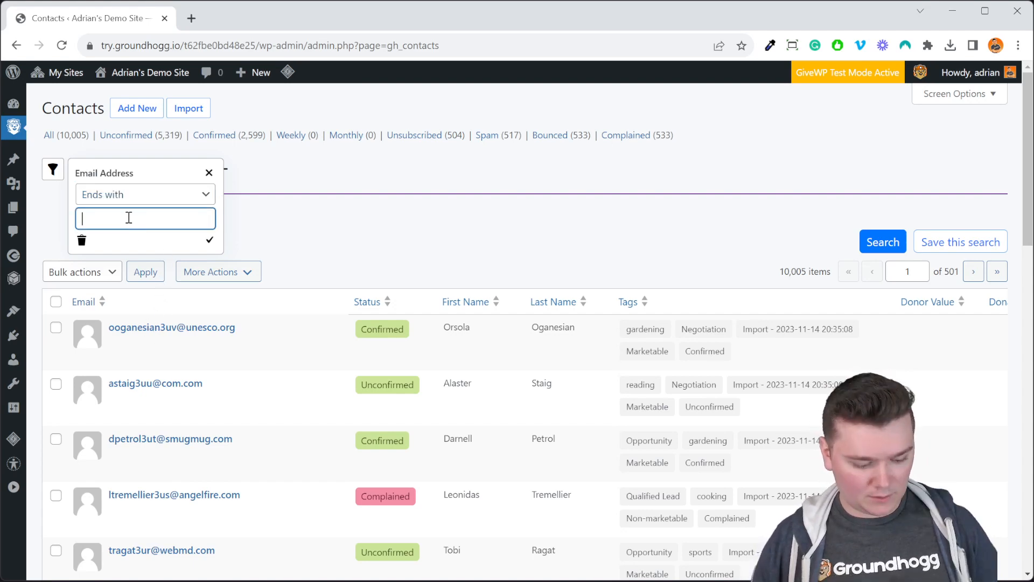
type("@gmail.com")
key("Tab")
key("Return")
scroll(586, 412, "down", 12)
scroll(586, 413, "up", 12)
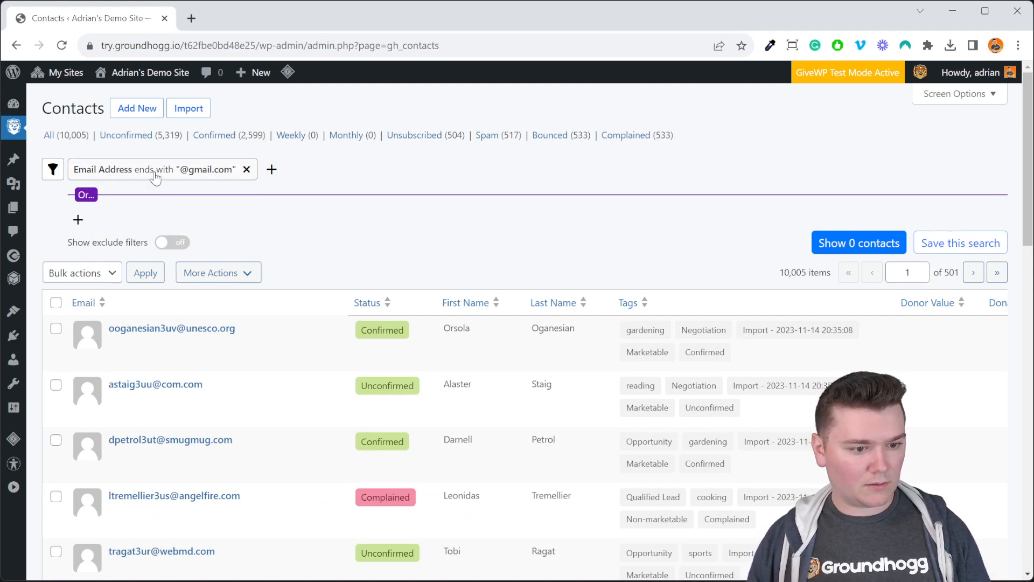
scroll(300, 496, "down", 13)
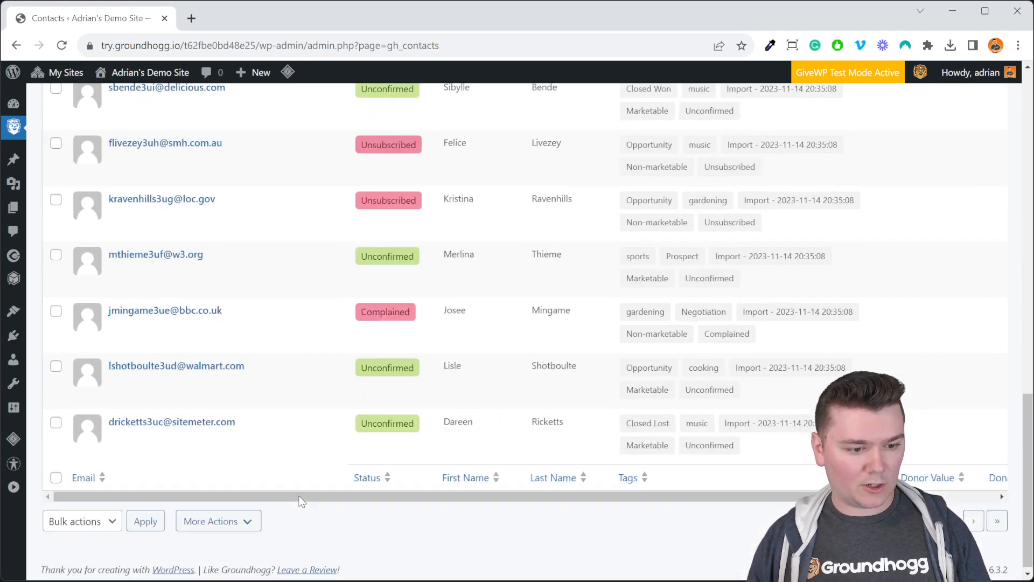
scroll(286, 412, "up", 13)
left_click(161, 171)
left_click(168, 219)
key("ctrl+shift+Left")
type("sitemeter.com")
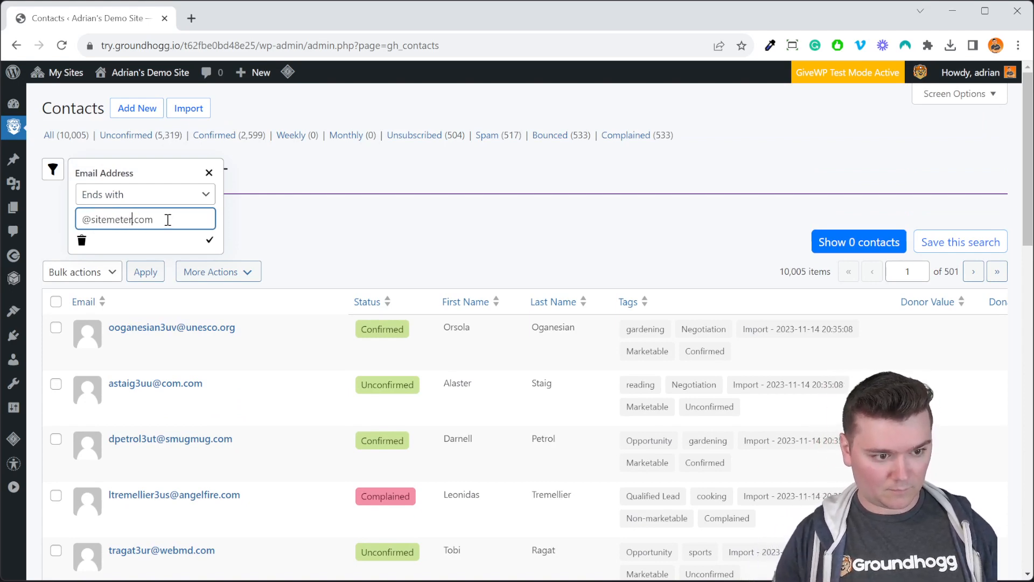
key("Tab")
key("Tab")
key("Return")
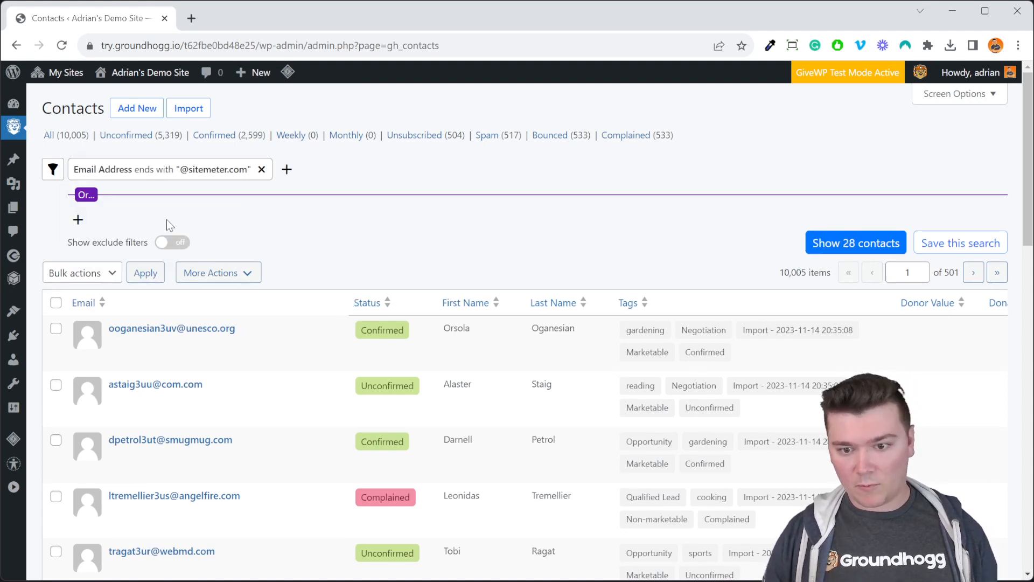
scroll(484, 150, "down", 2)
scroll(432, 134, "up", 2)
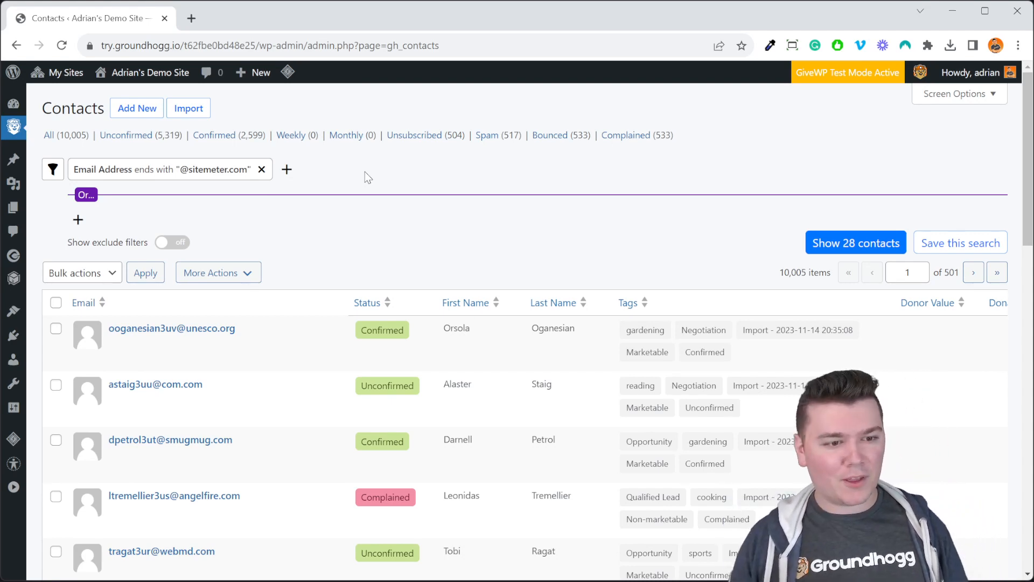
- Clear the email address filter and browse the contact, location, user and activity filter types available for a new filter
left_click(262, 169)
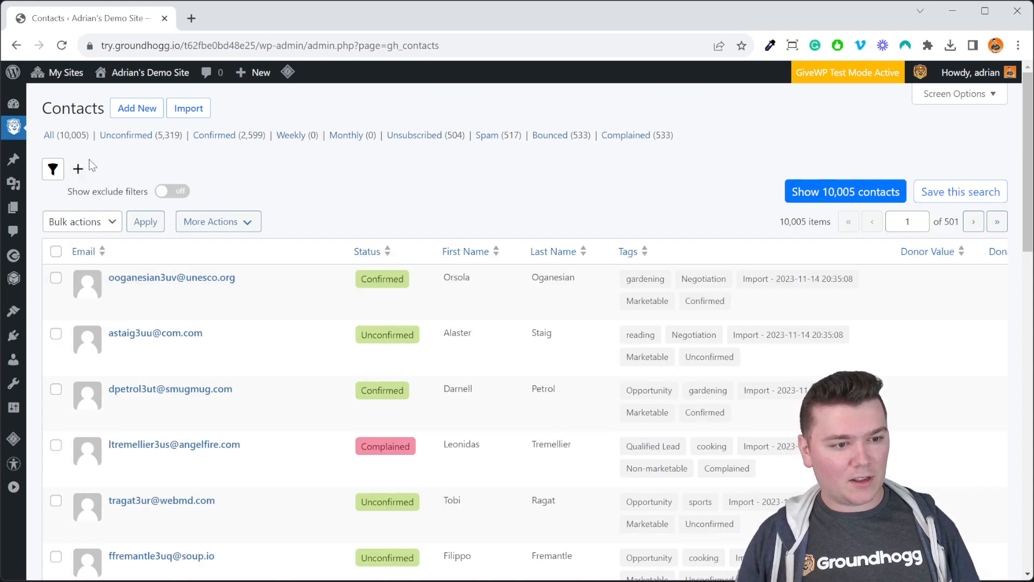
left_click(78, 169)
left_click_drag(226, 224, 222, 243)
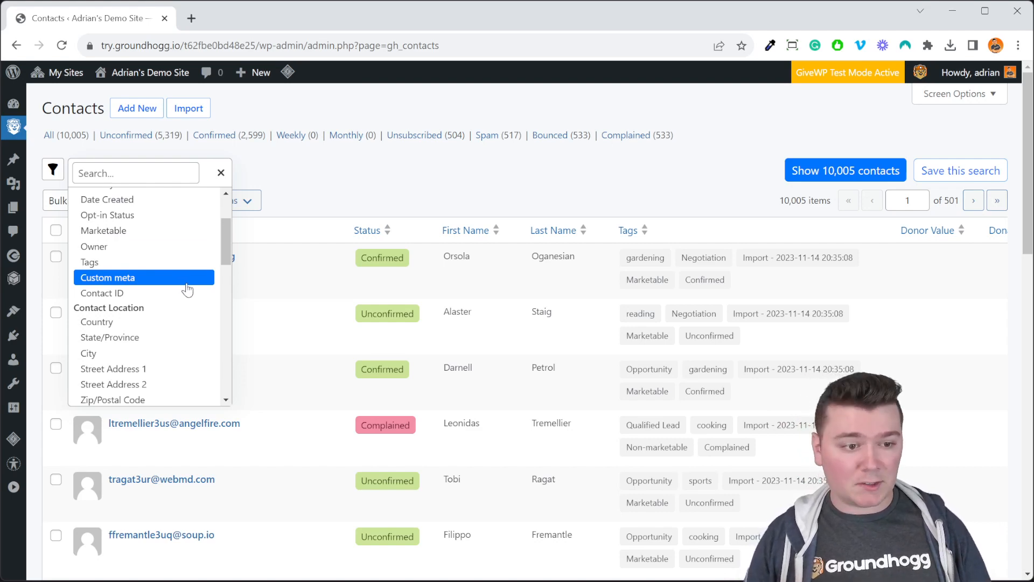
left_click_drag(224, 247, 222, 293)
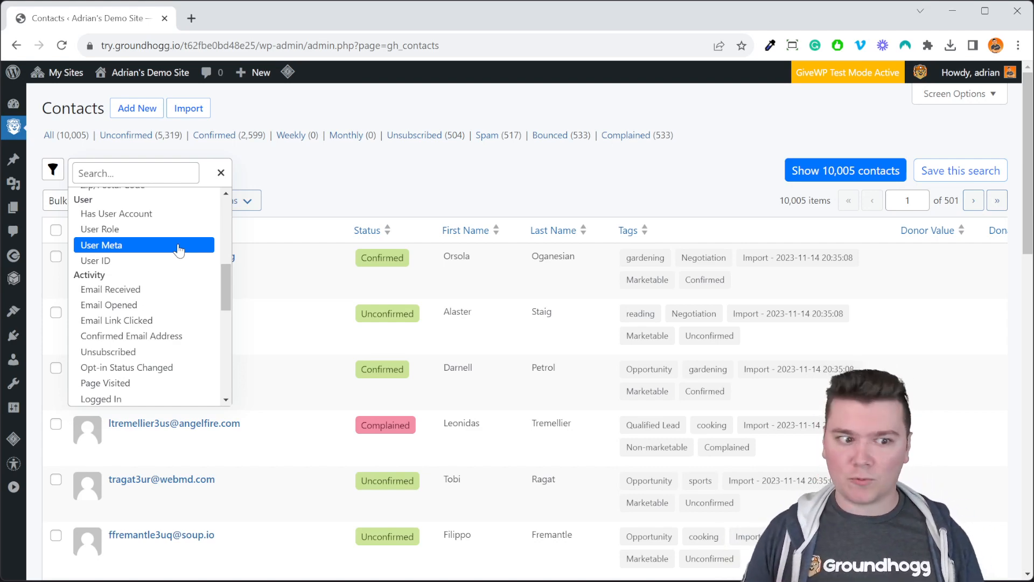
left_click_drag(222, 281, 224, 299)
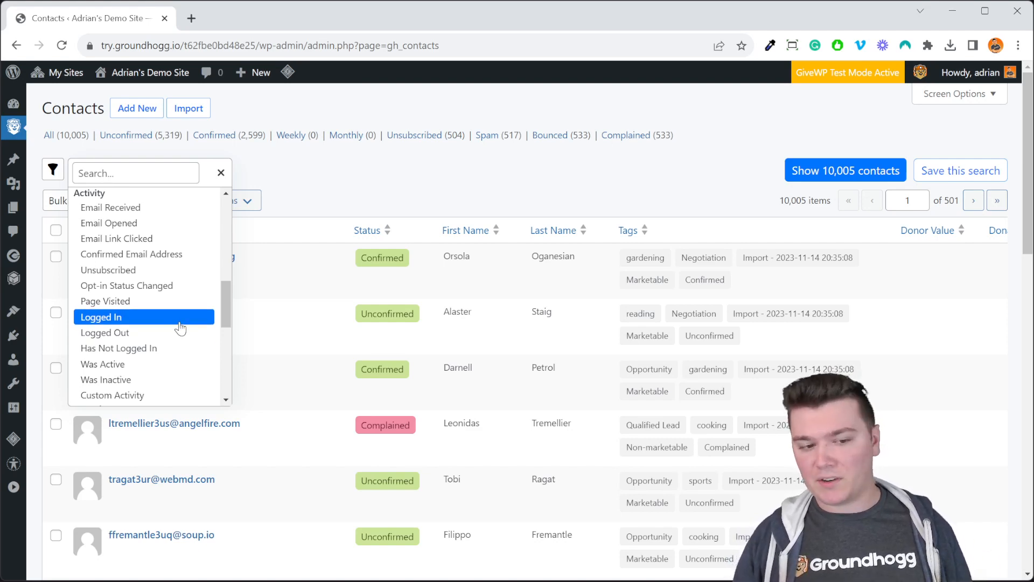
- Try an include filter for contacts who logged in at least 1 time in the last 60 days
left_click(180, 321)
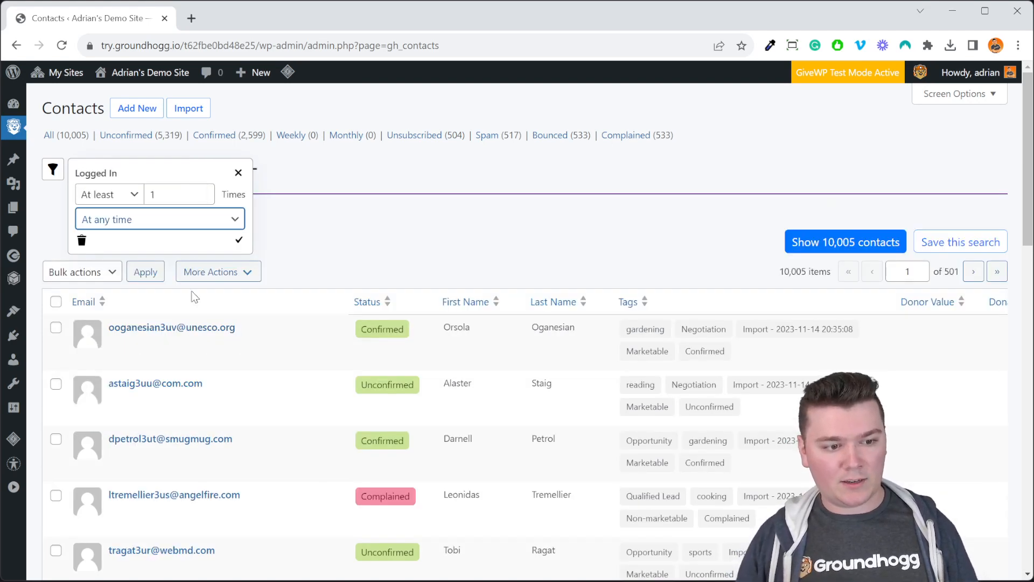
left_click(184, 344)
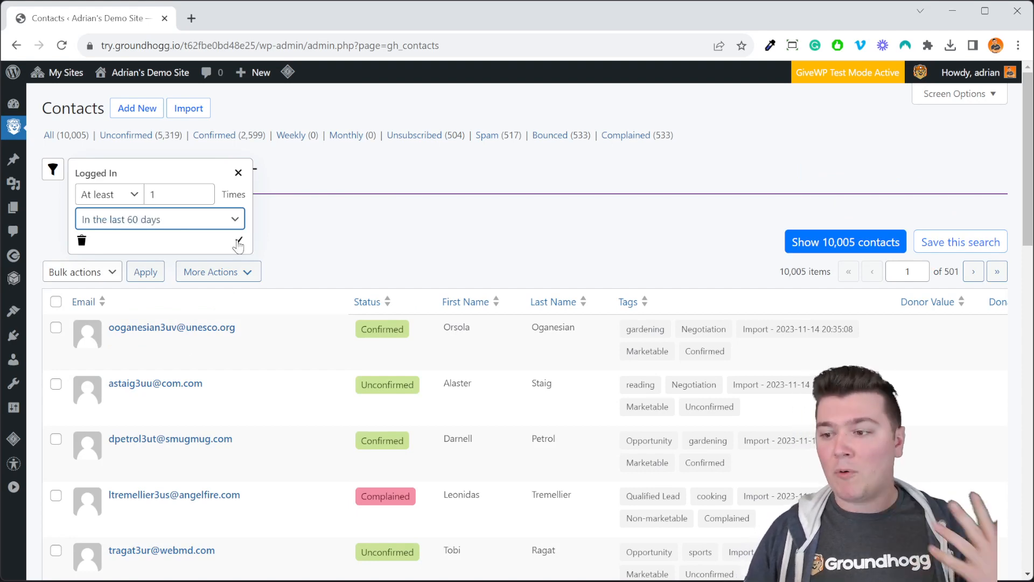
left_click(238, 172)
- Enable exclude filters and replace the Logged In include filter with an exclude filter for at least 1 time in the last 60 days
left_click(162, 240)
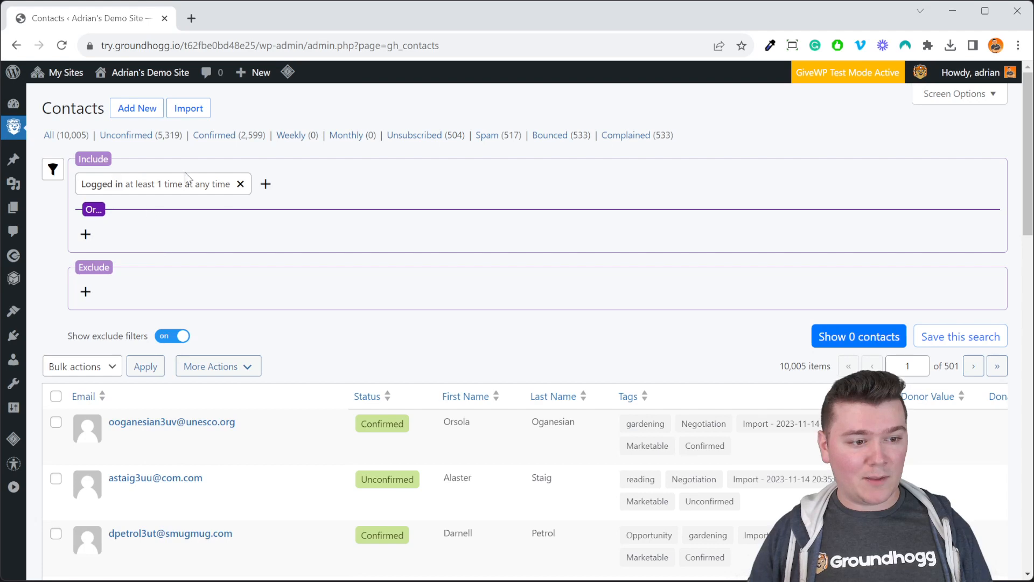
left_click(240, 184)
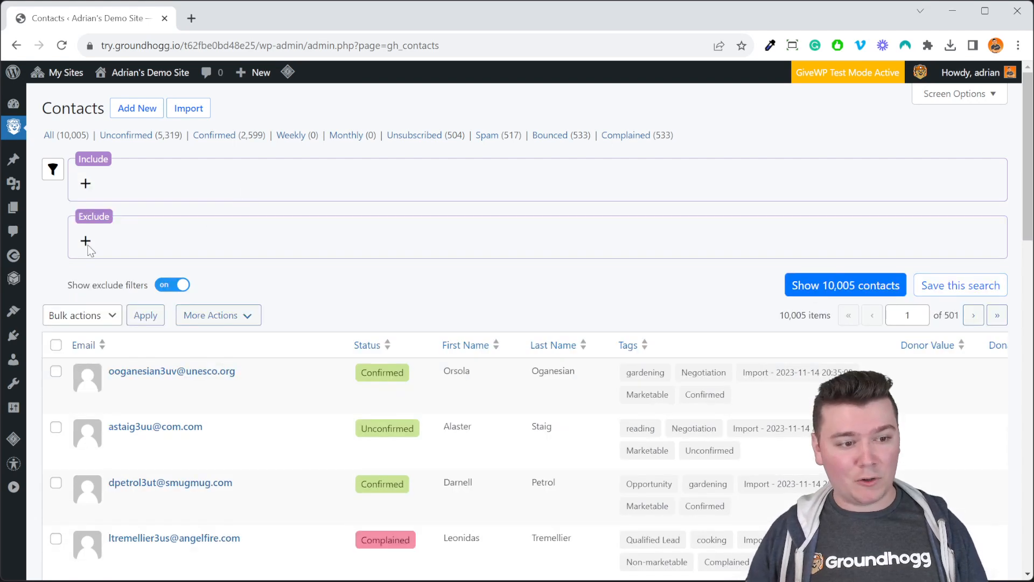
left_click(86, 240)
scroll(200, 426, "down", 10)
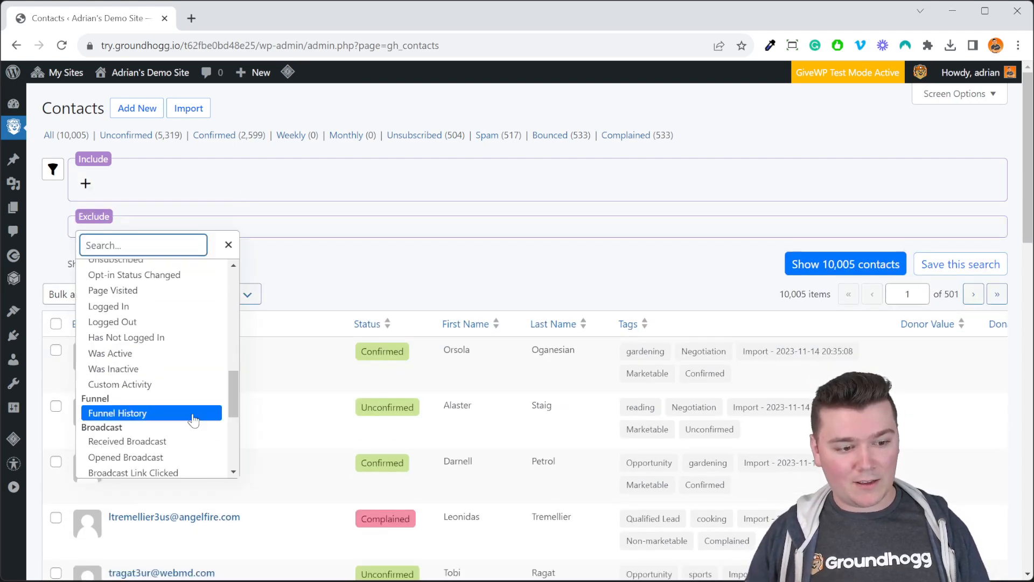
left_click(186, 323)
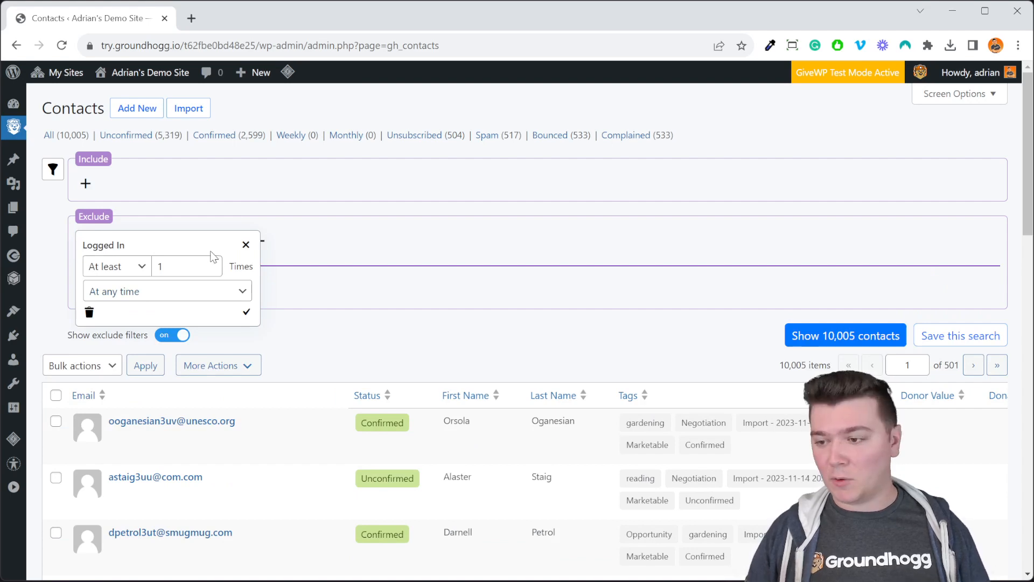
left_click(218, 293)
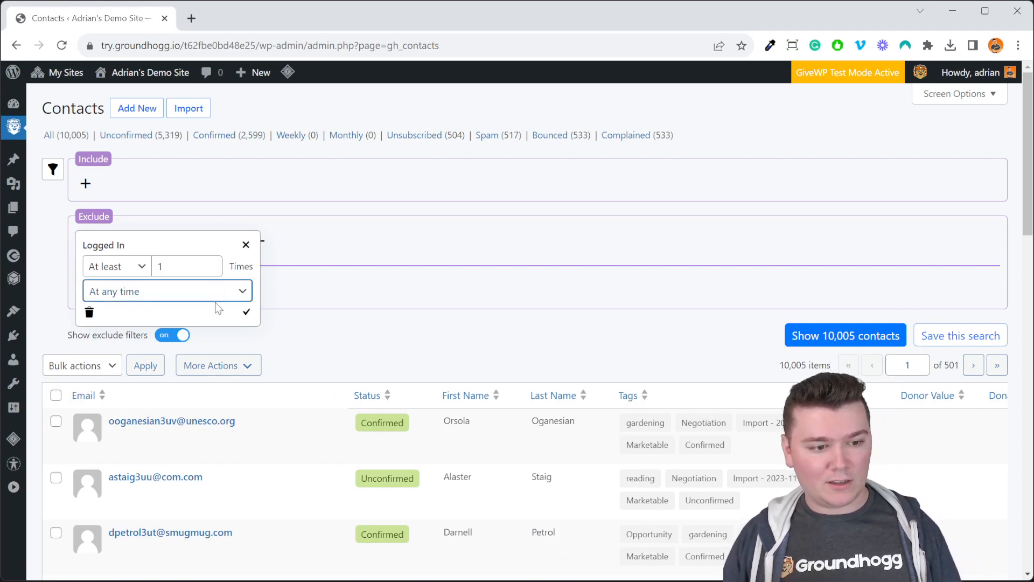
left_click(205, 407)
left_click(247, 314)
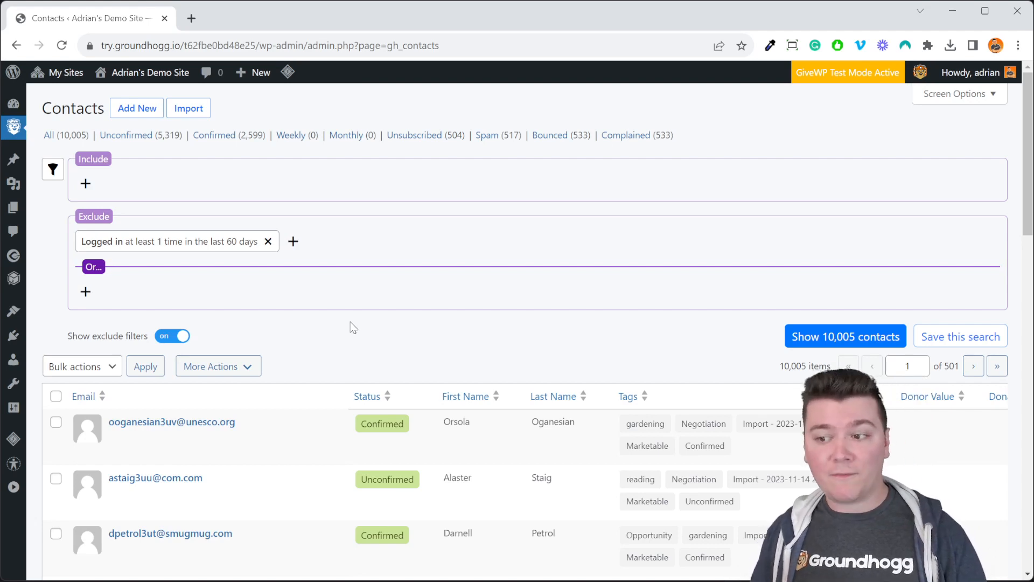
- Browse the activity, funnel and broadcast filter types available for a second Or group under Exclude
left_click(85, 183)
scroll(238, 400, "down", 5)
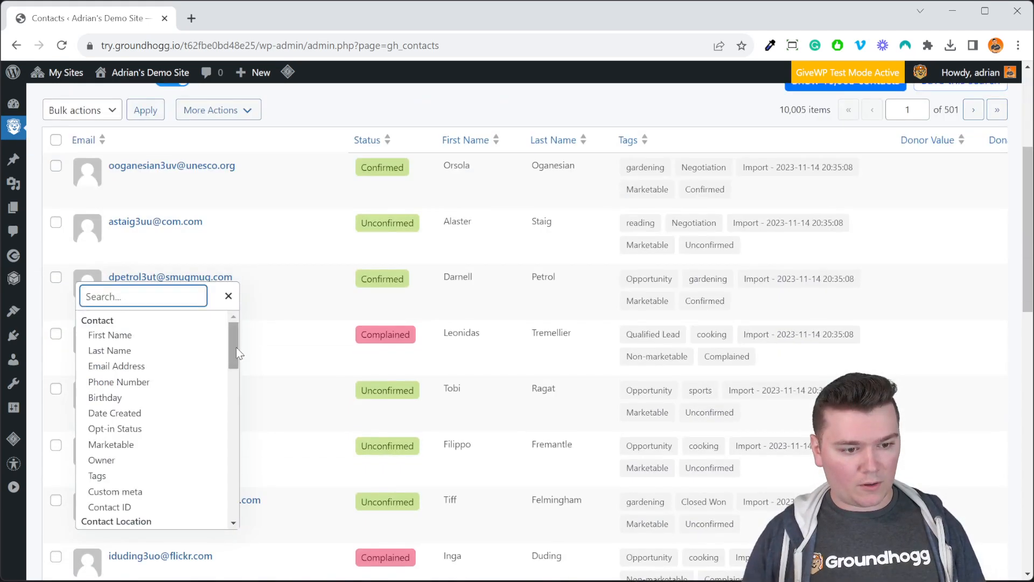
left_click_drag(224, 451, 225, 452)
scroll(305, 440, "up", 4)
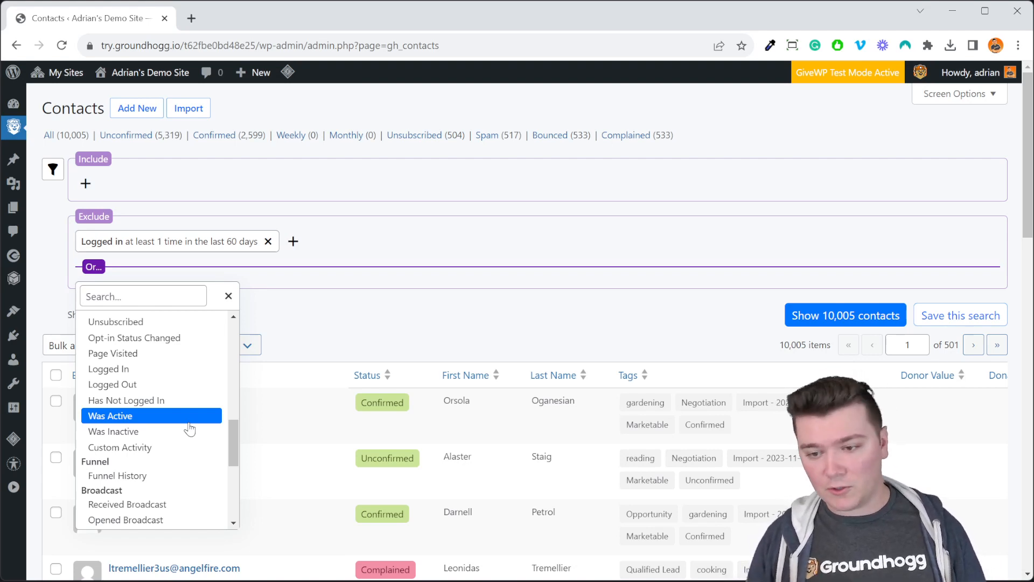
left_click_drag(235, 438, 231, 437)
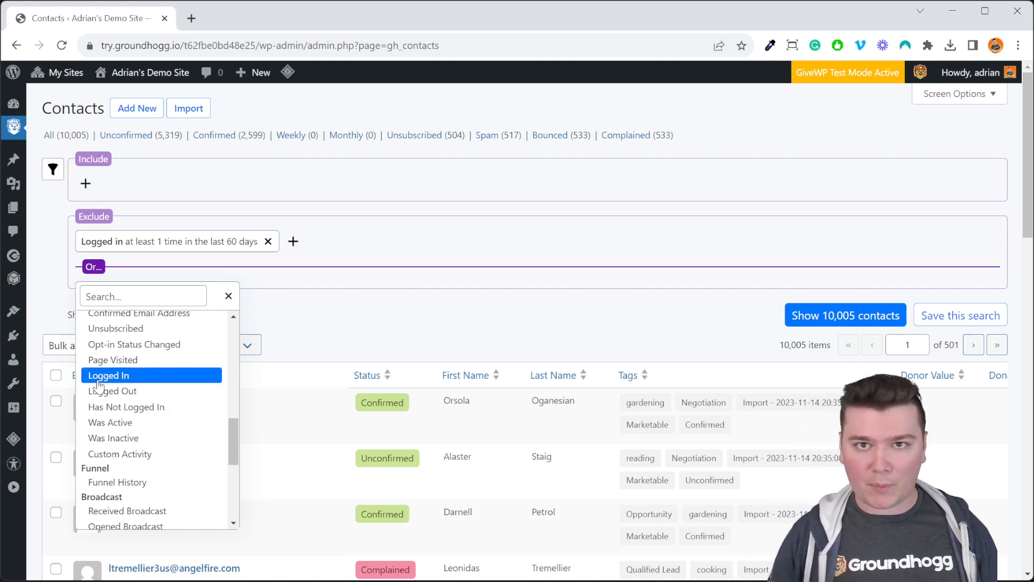
scroll(172, 371, "up", 2)
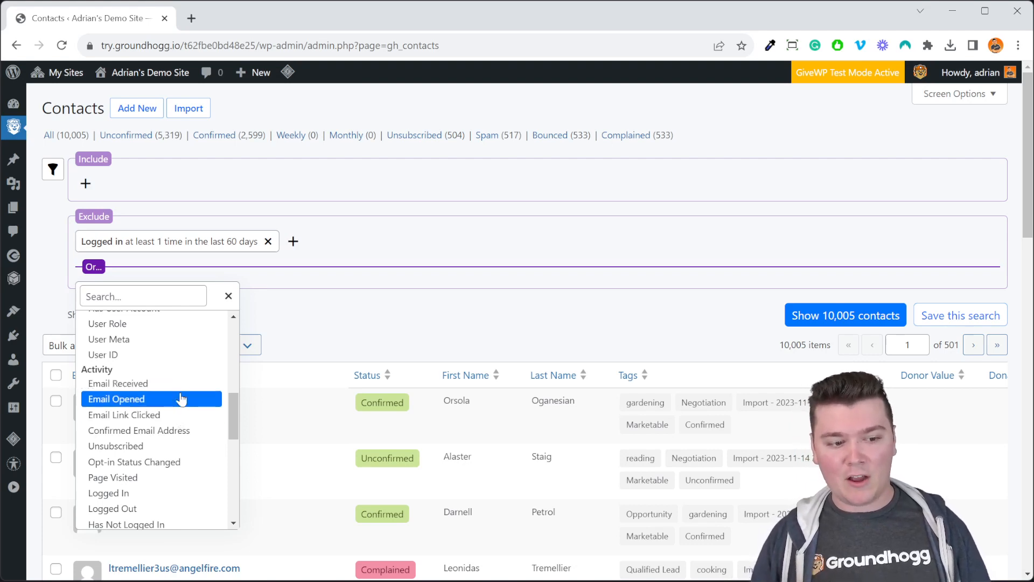
scroll(181, 401, "down", 5)
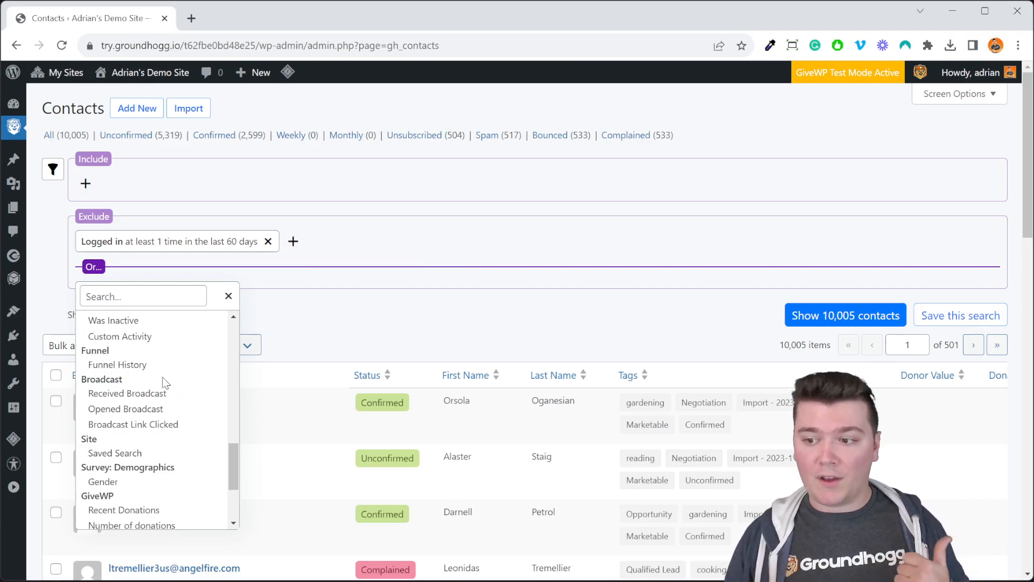
- Add a Funnel History exclude filter, trying funnel "Test migrate deal steps", step "Deal Moved" and in the last 90 days, and close it without applying these settings
left_click(138, 365)
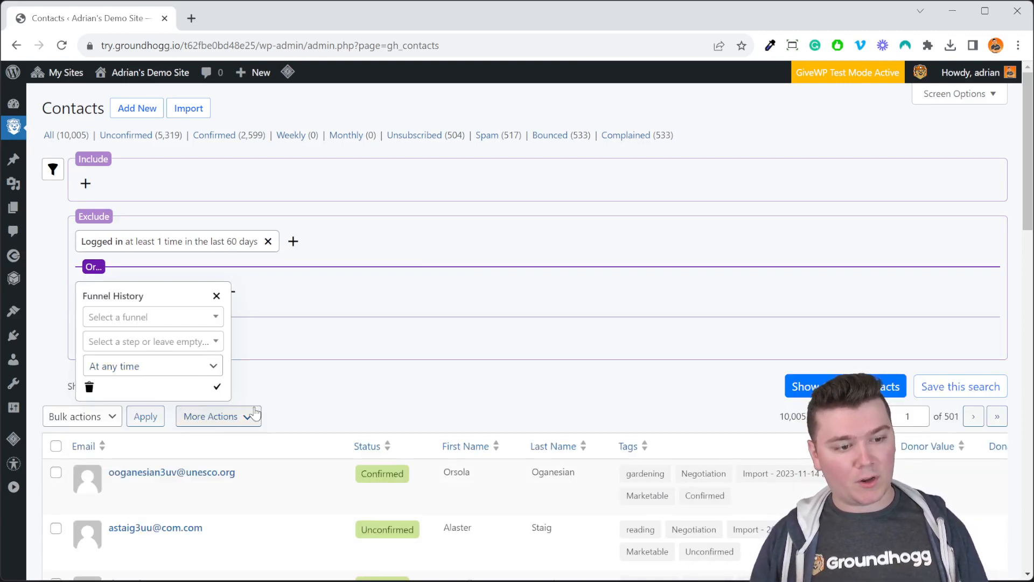
left_click(153, 320)
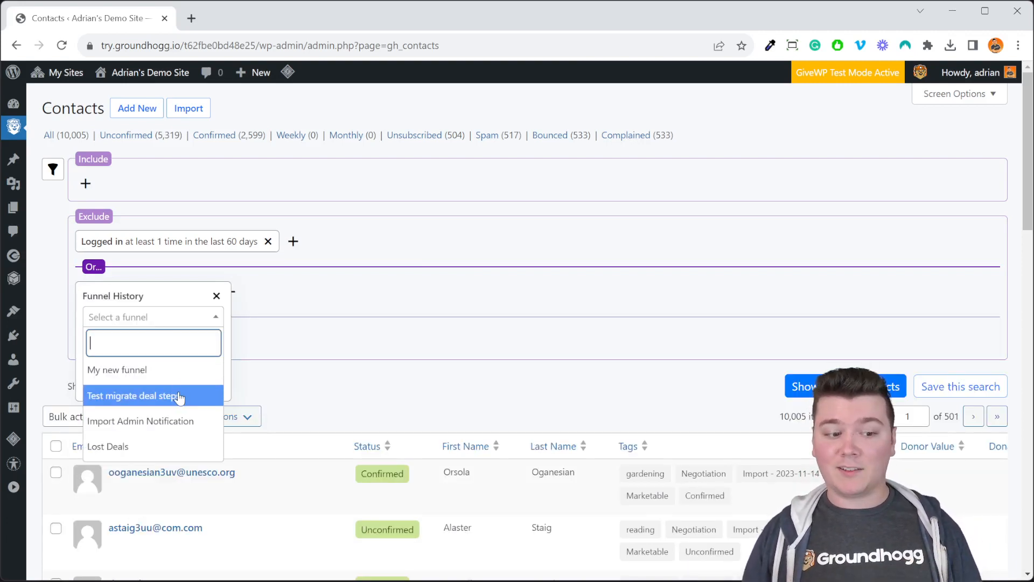
left_click(179, 397)
left_click(170, 343)
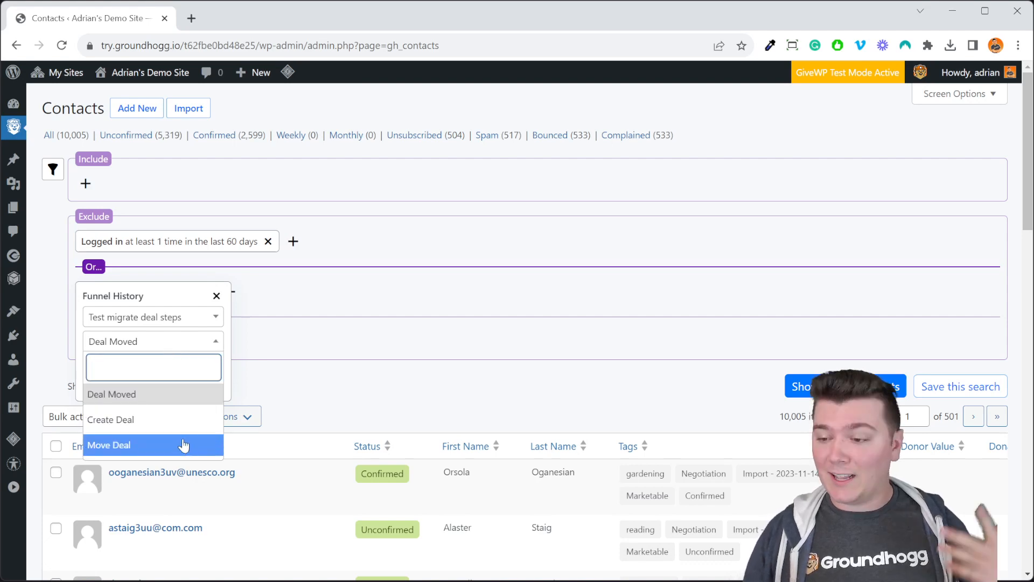
left_click(137, 350)
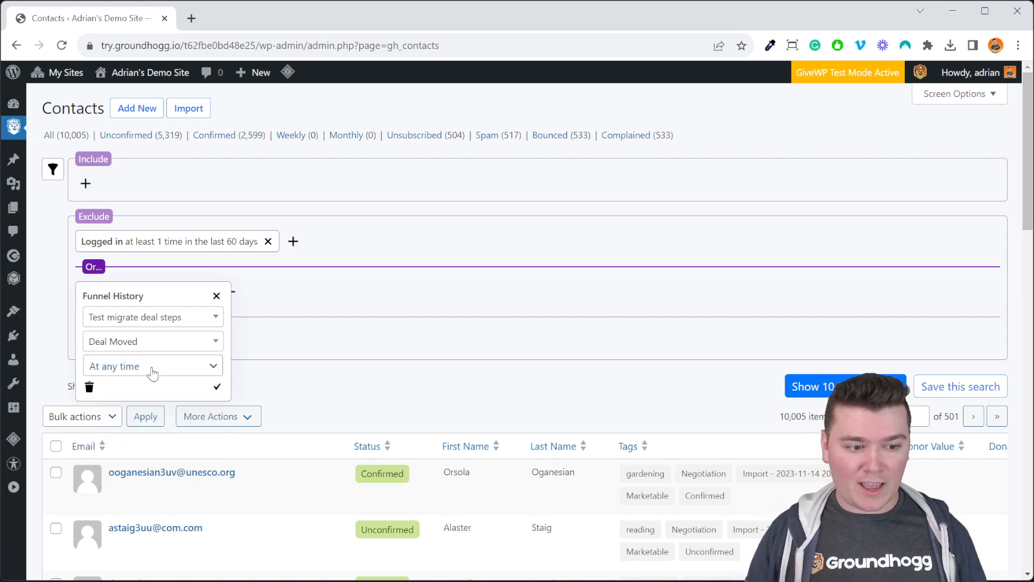
left_click(153, 372)
left_click(205, 507)
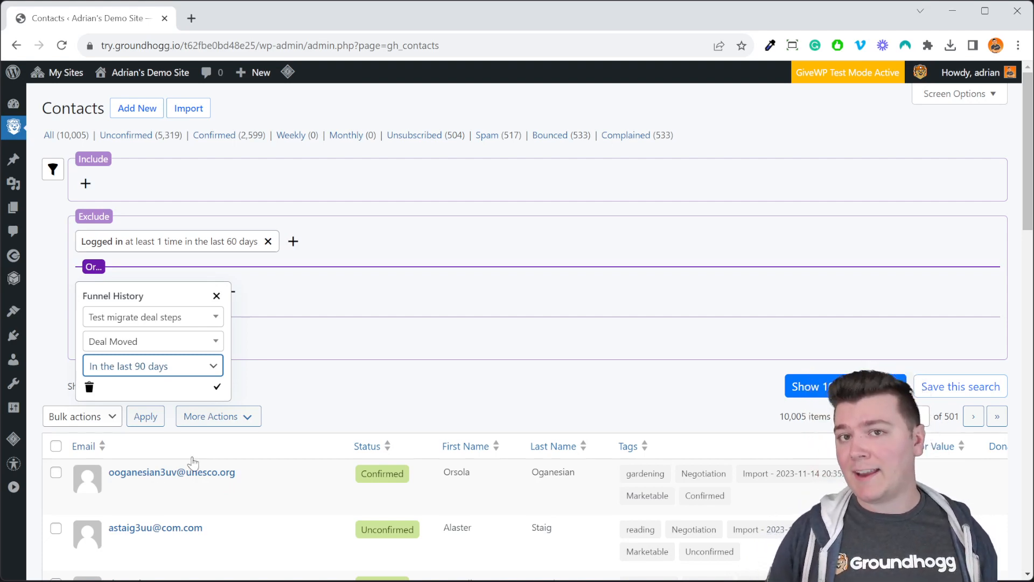
left_click(216, 297)
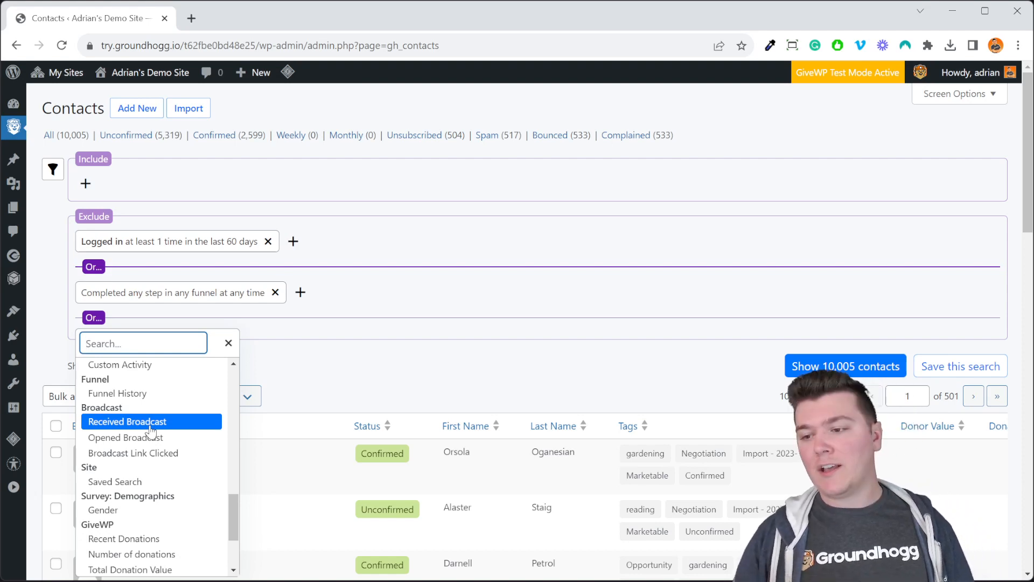
left_click(228, 343)
- Add a Saved Search include filter for contacts in the search "Reading Opportunity"
left_click(84, 181)
scroll(162, 324, "down", 10)
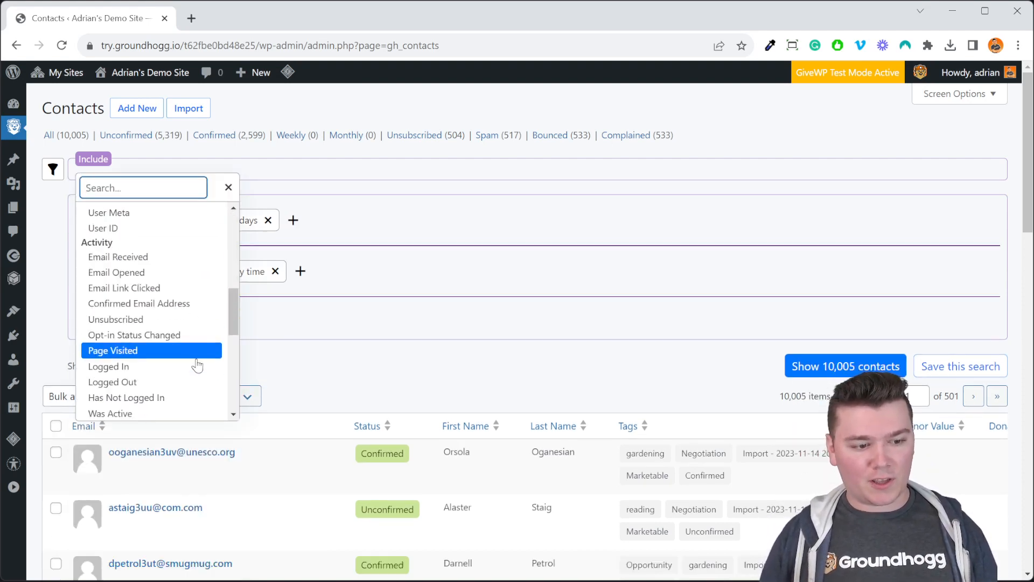
left_click(171, 327)
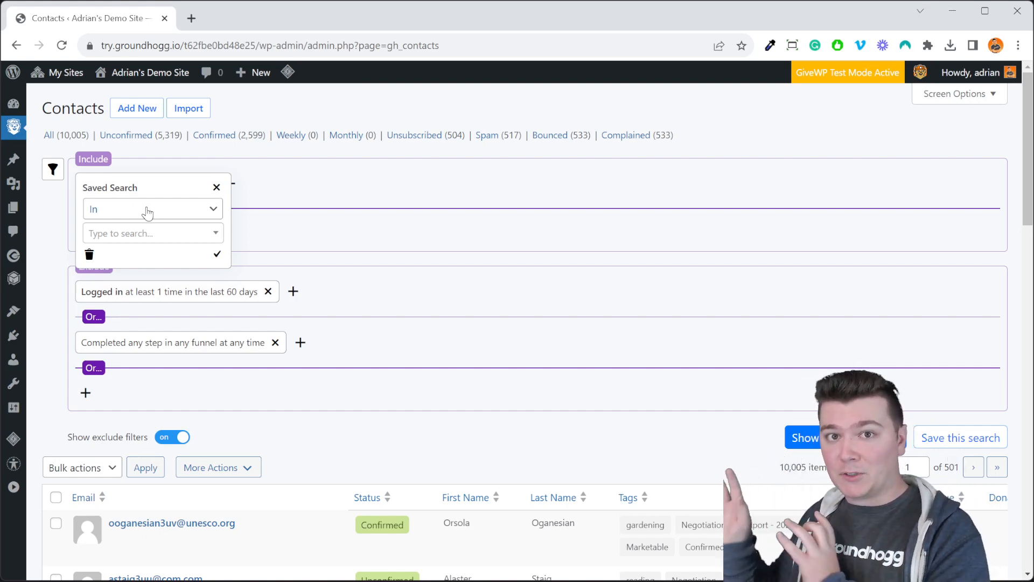
left_click(150, 233)
left_click(161, 286)
left_click(217, 255)
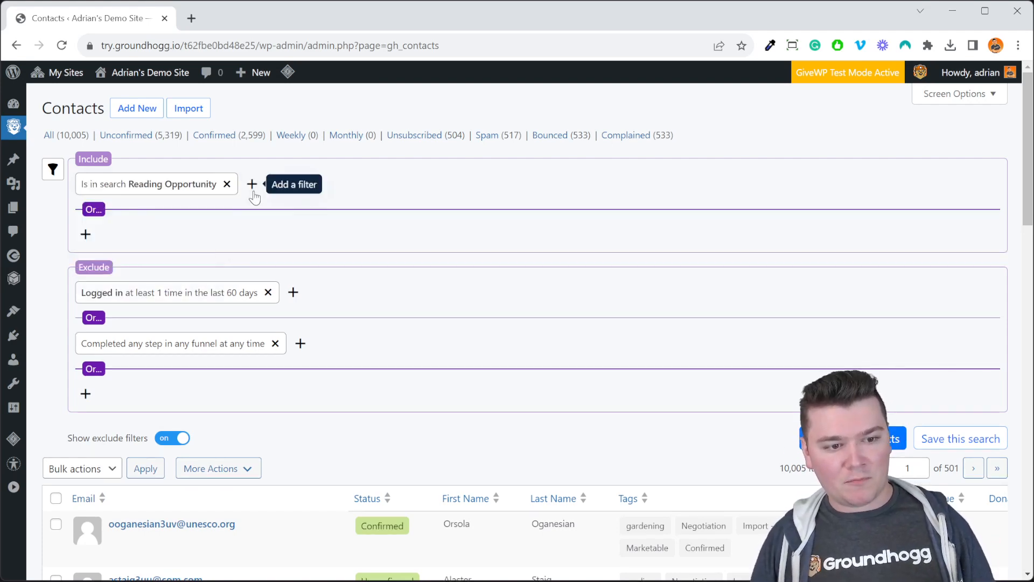
- Look through the filter types that can be combined with the saved search, including the Survey, GiveWP and Pipeline groups
left_click(251, 184)
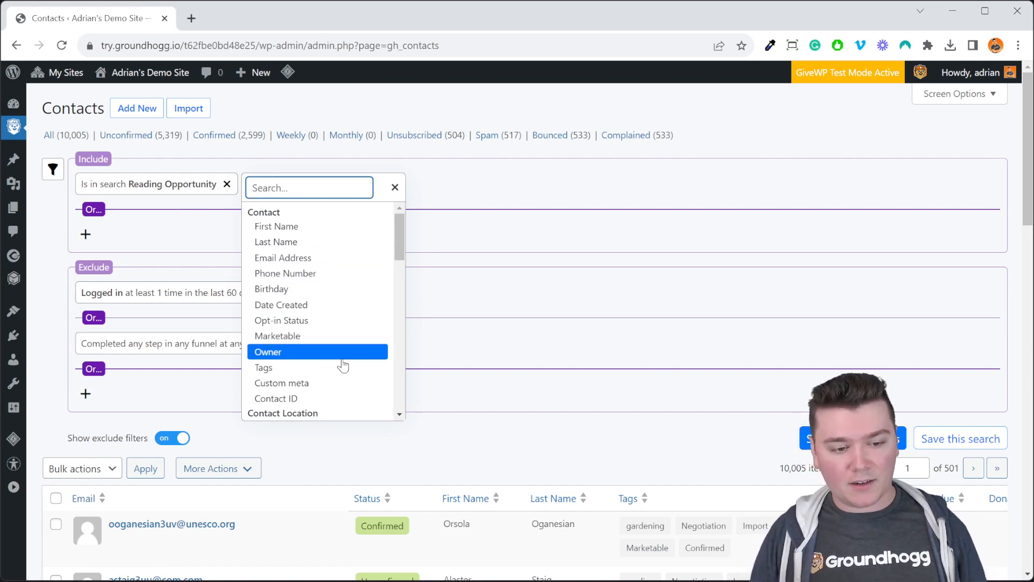
scroll(345, 377, "down", 10)
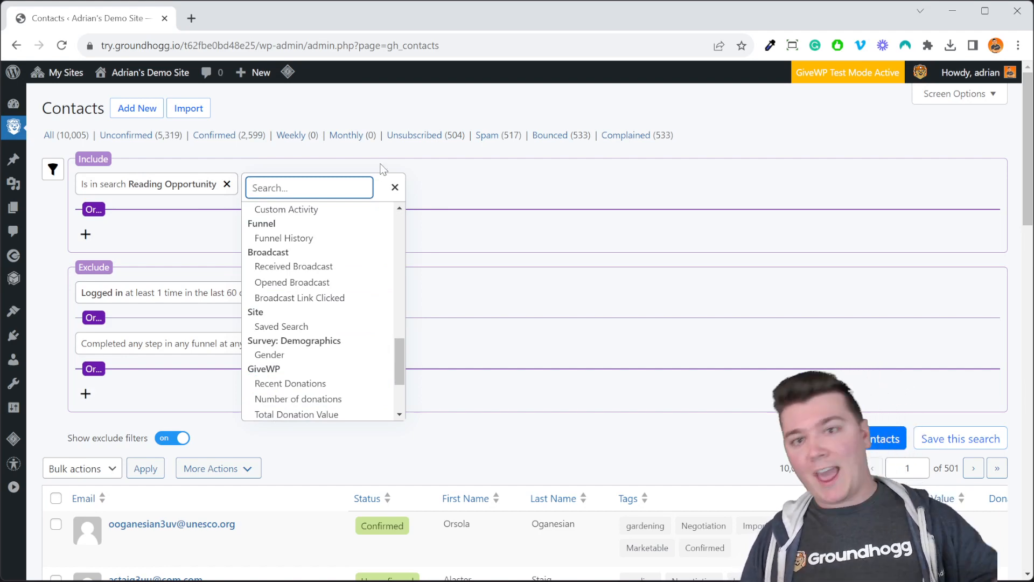
left_click(394, 188)
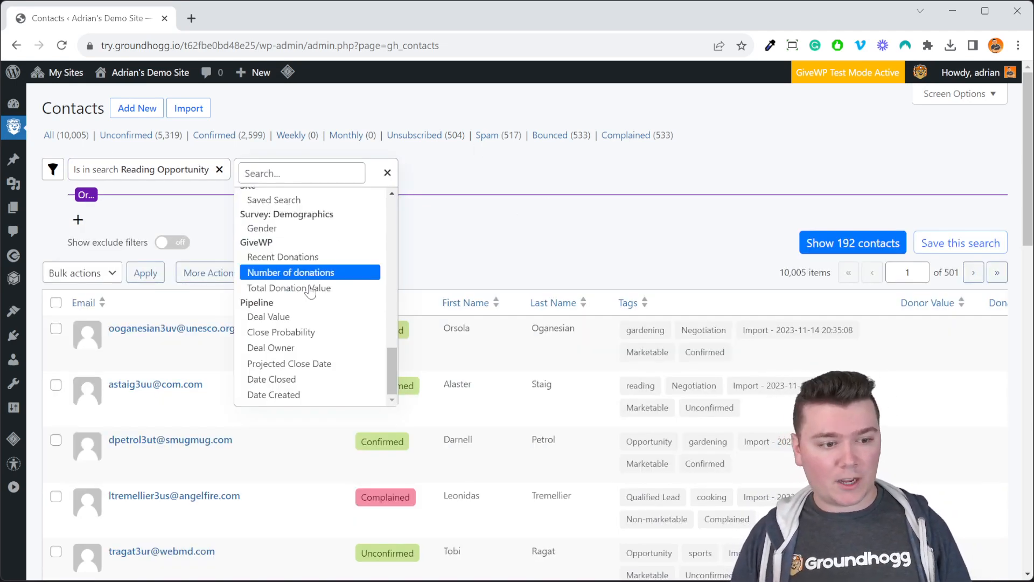
- Open the first listed contact's record and show its custom Survey fields
left_click(197, 332)
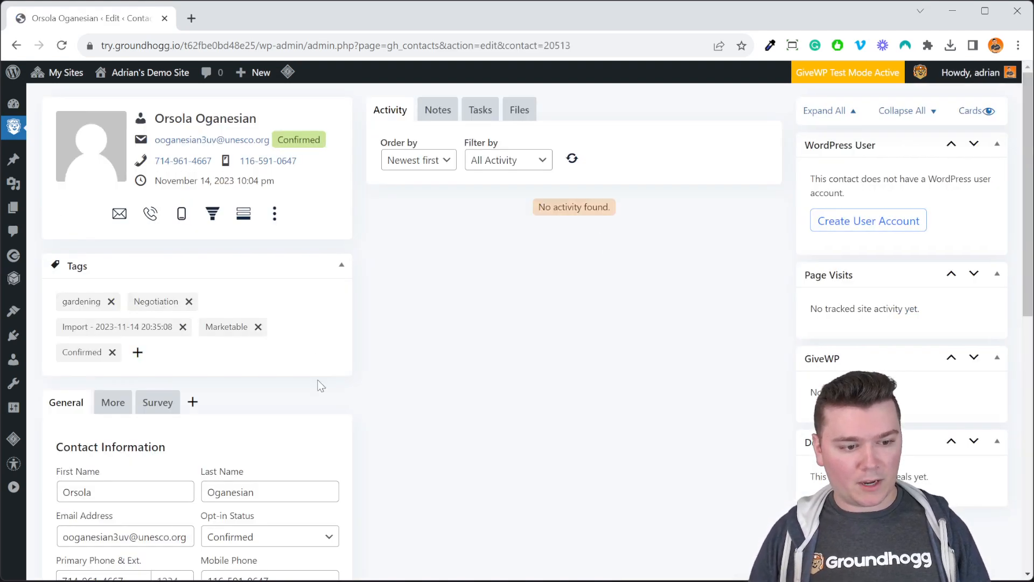
left_click(169, 410)
scroll(243, 410, "down", 1)
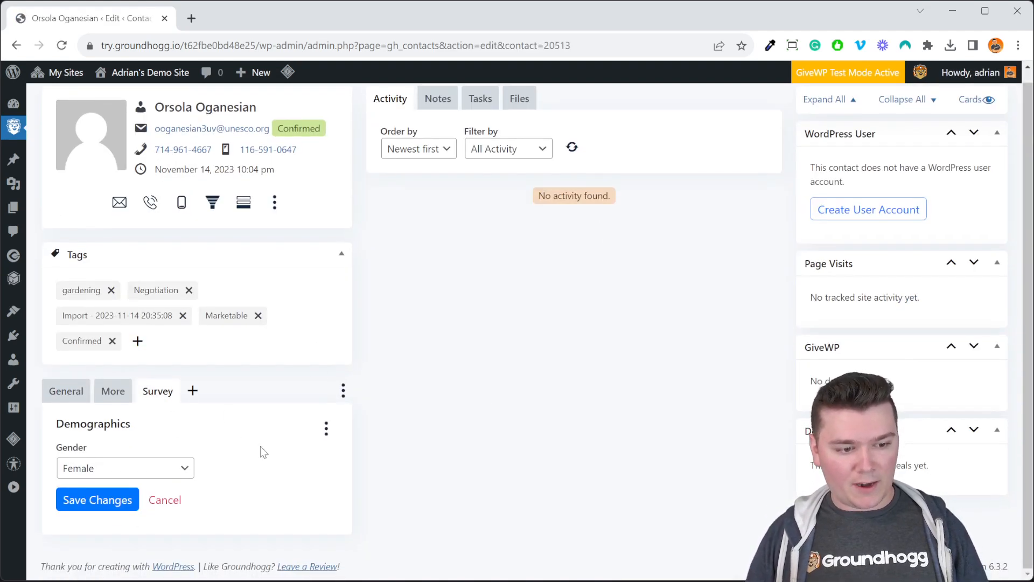
- Start a new custom field in the Demographics group labelled "Business Type" with the field type Dropdown
left_click(325, 427)
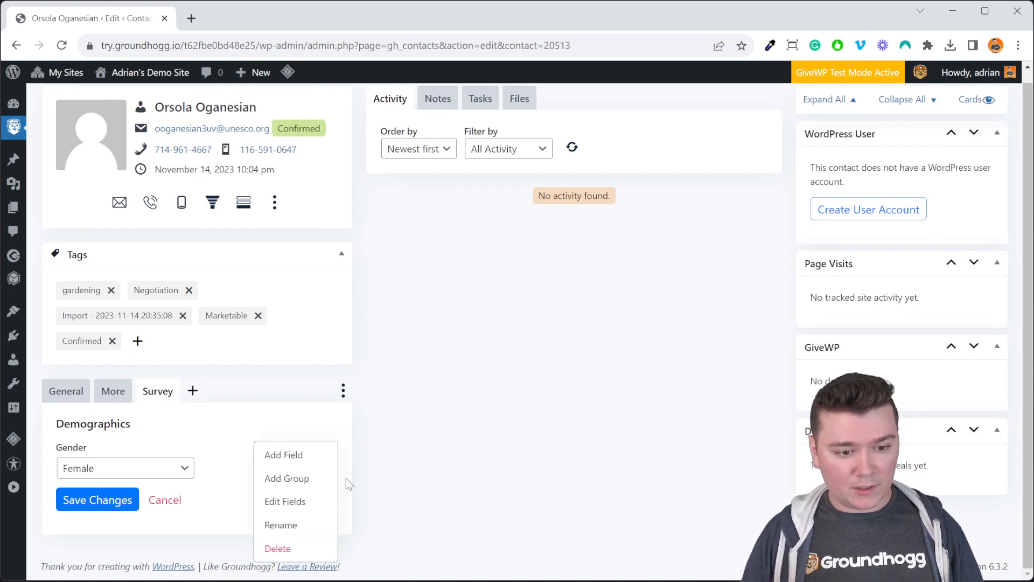
left_click(312, 459)
left_click(503, 258)
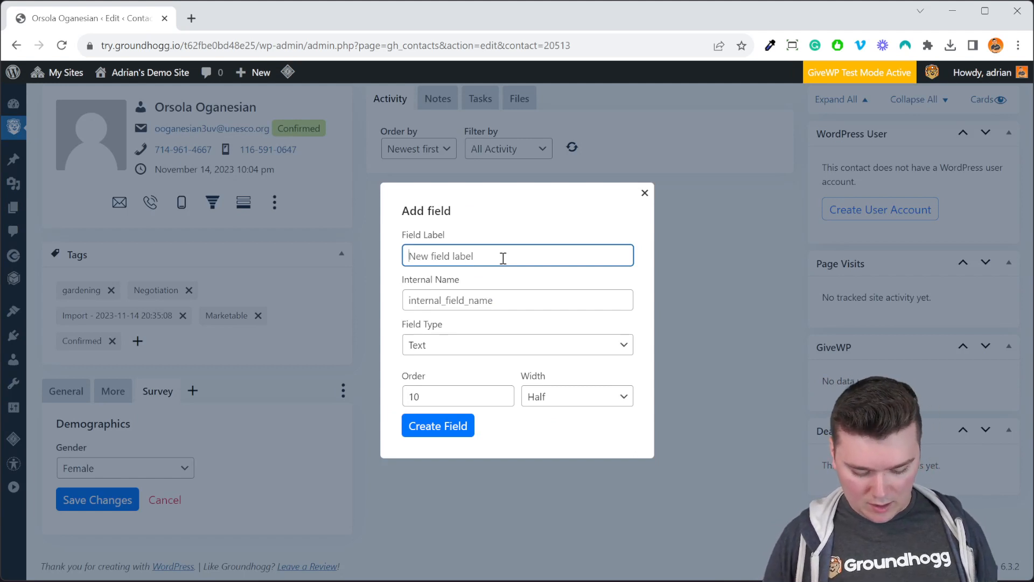
type("Business Type")
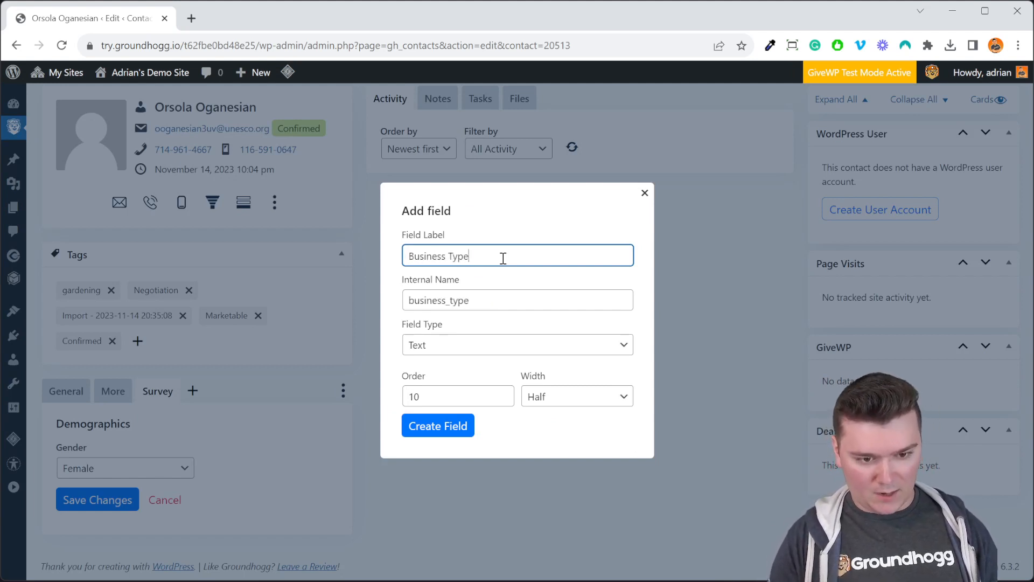
left_click(458, 349)
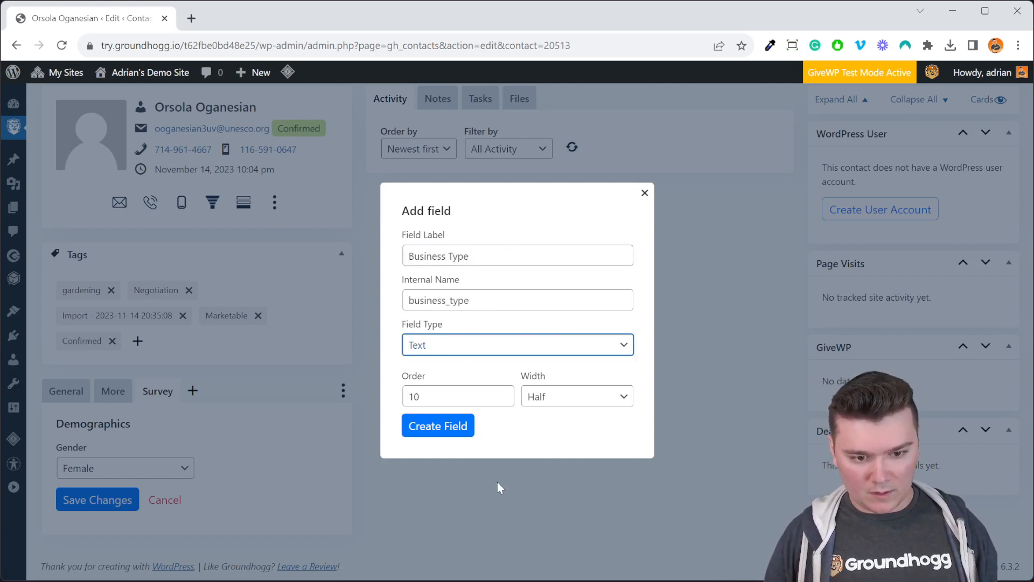
key("Down")
- Give the Business Type dropdown the options "Agency" and "Small Business" and create the field
left_click(477, 340)
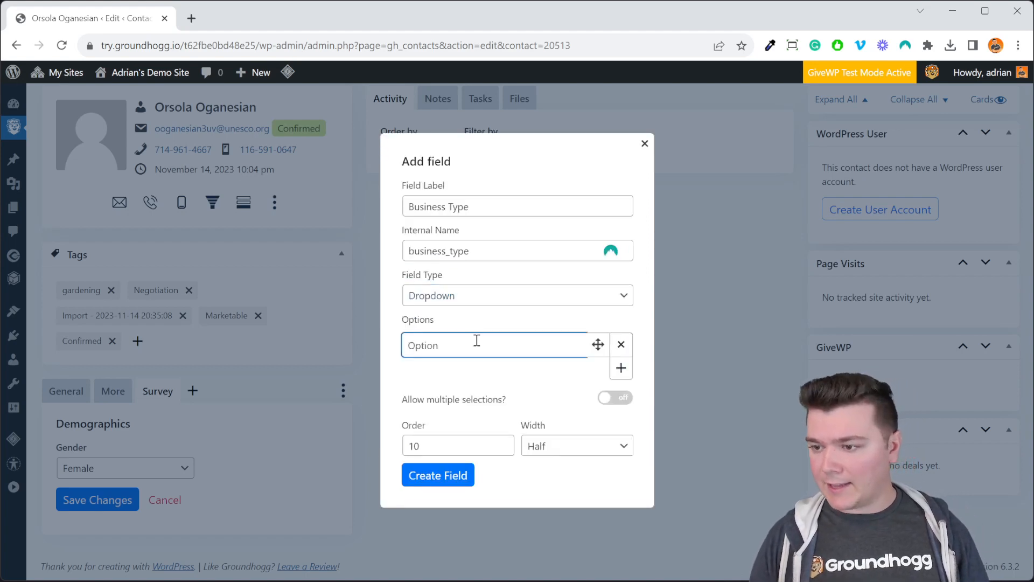
type("Agency")
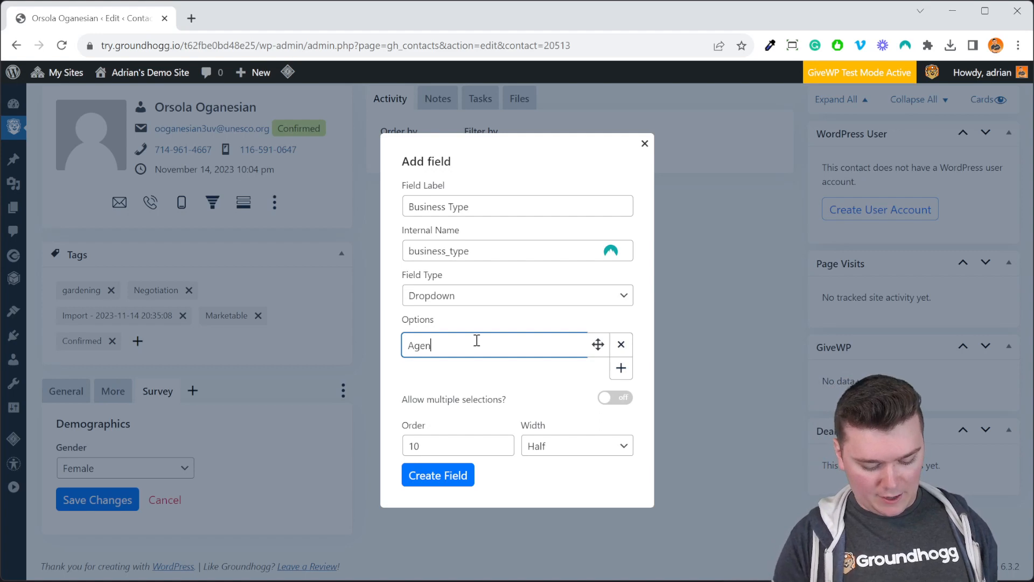
key("Return")
type("Small Business")
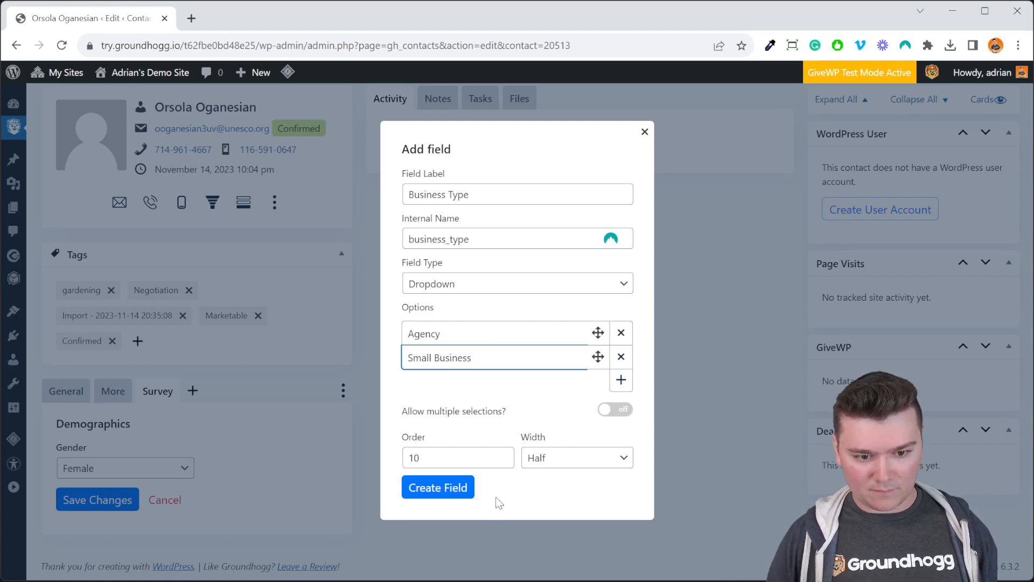
left_click(465, 493)
- Set the contact's Business Type to Agency and save the changes
left_click(281, 471)
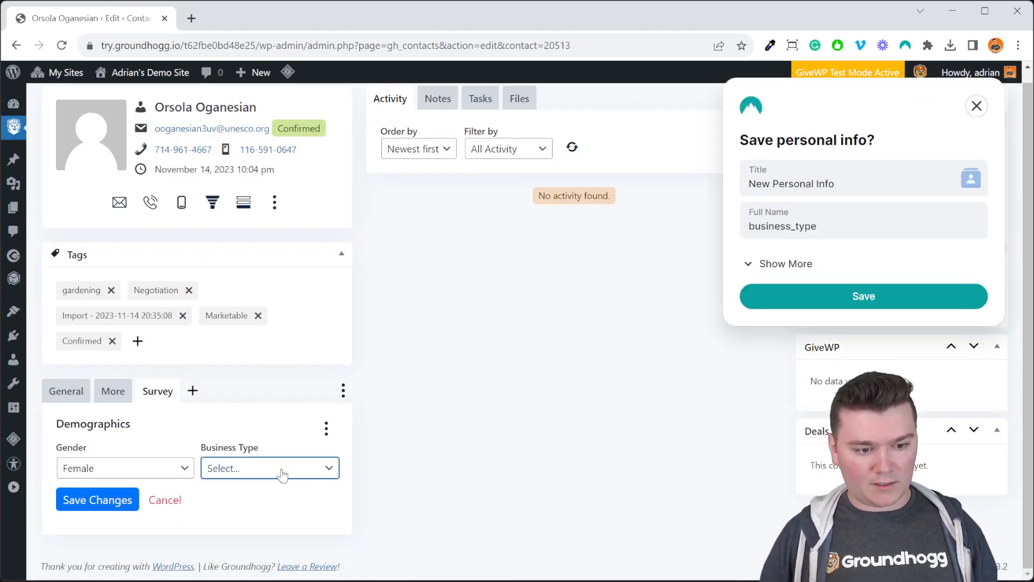
left_click(310, 502)
left_click(131, 505)
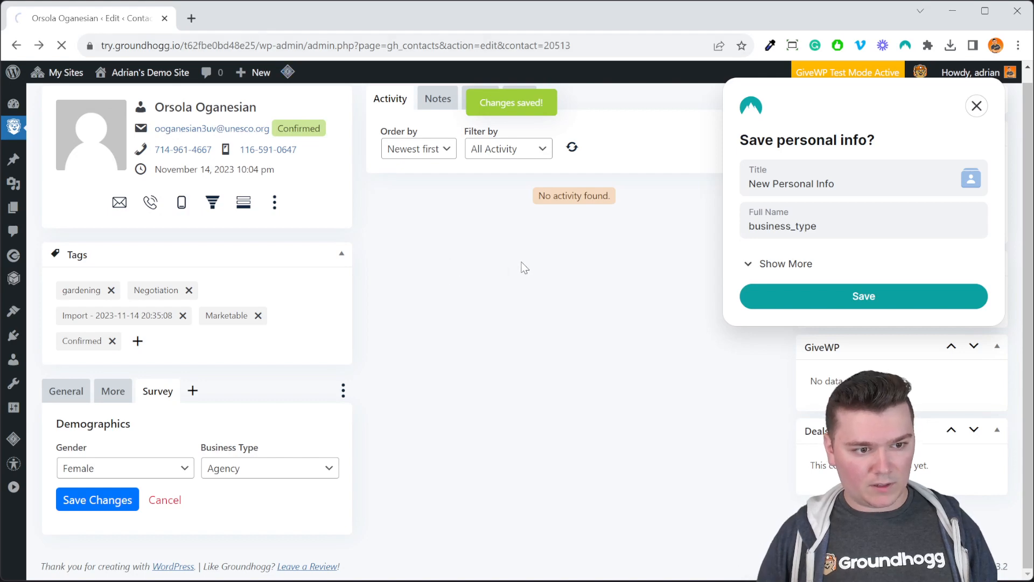
- Return to the contacts list and filter it by Business Type is one of Agency, showing the matching contacts
key("alt+Left")
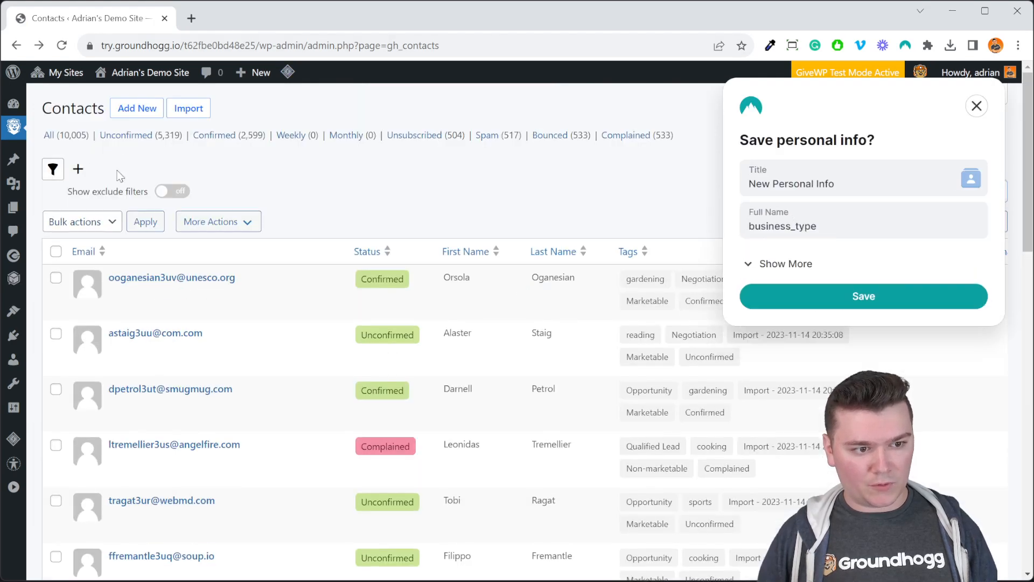
left_click(79, 169)
scroll(178, 253, "down", 6)
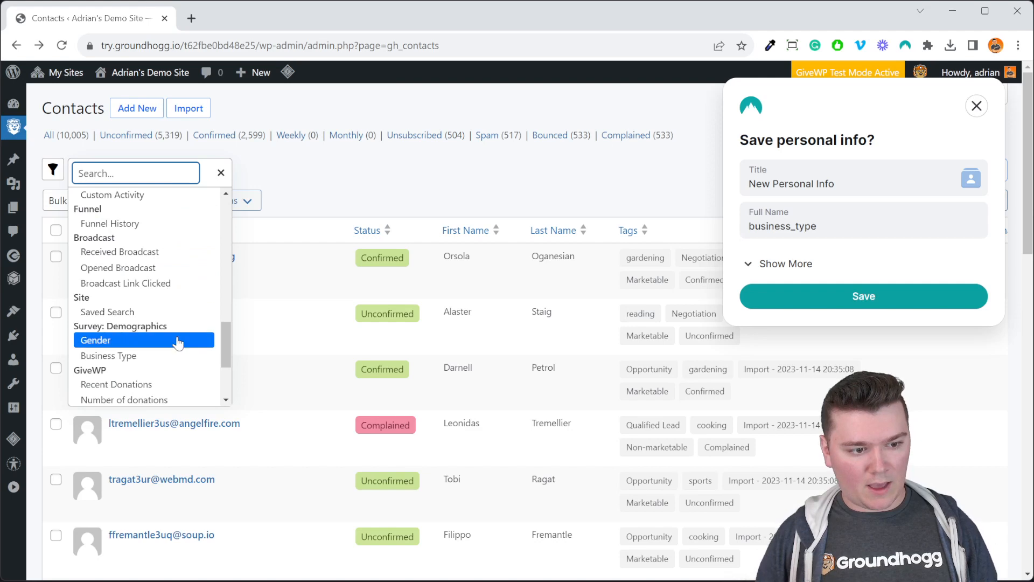
left_click(139, 357)
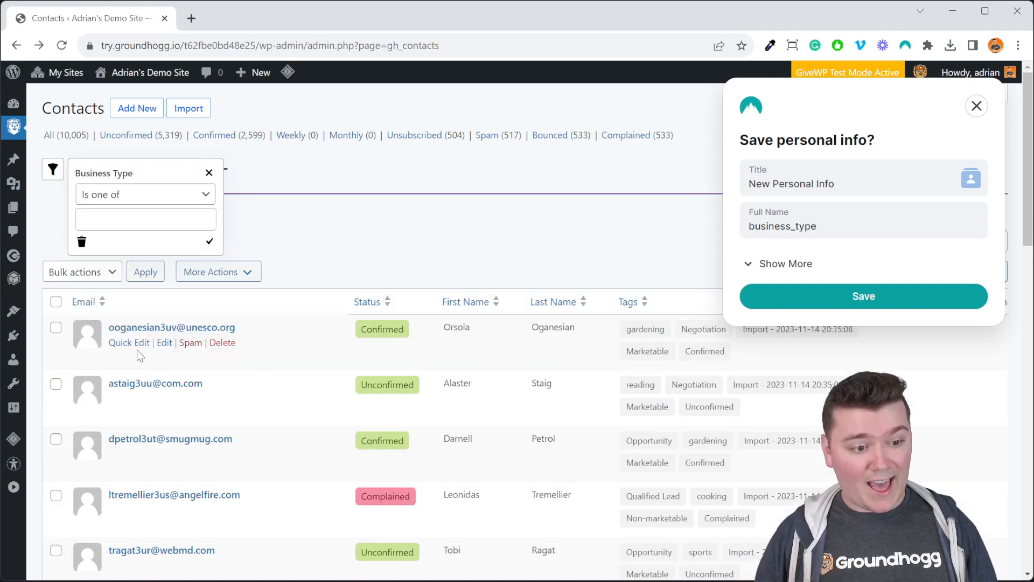
left_click(174, 215)
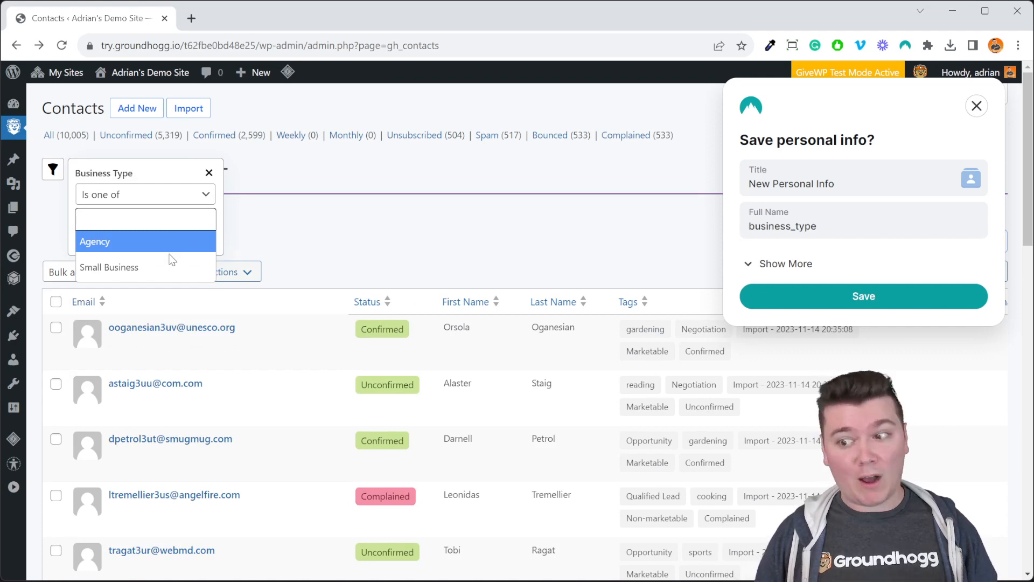
left_click(161, 241)
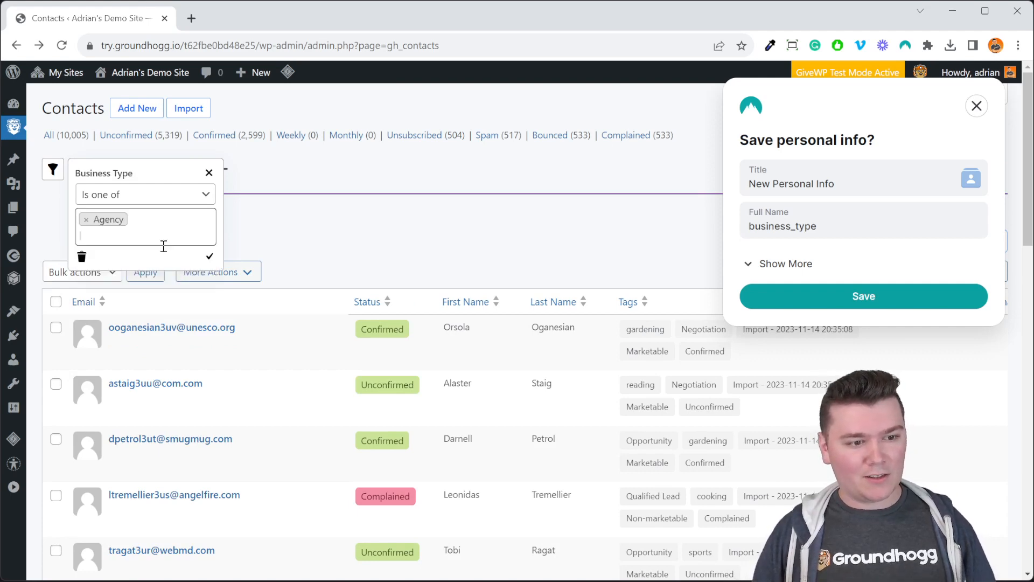
left_click(209, 258)
left_click(977, 105)
left_click(865, 243)
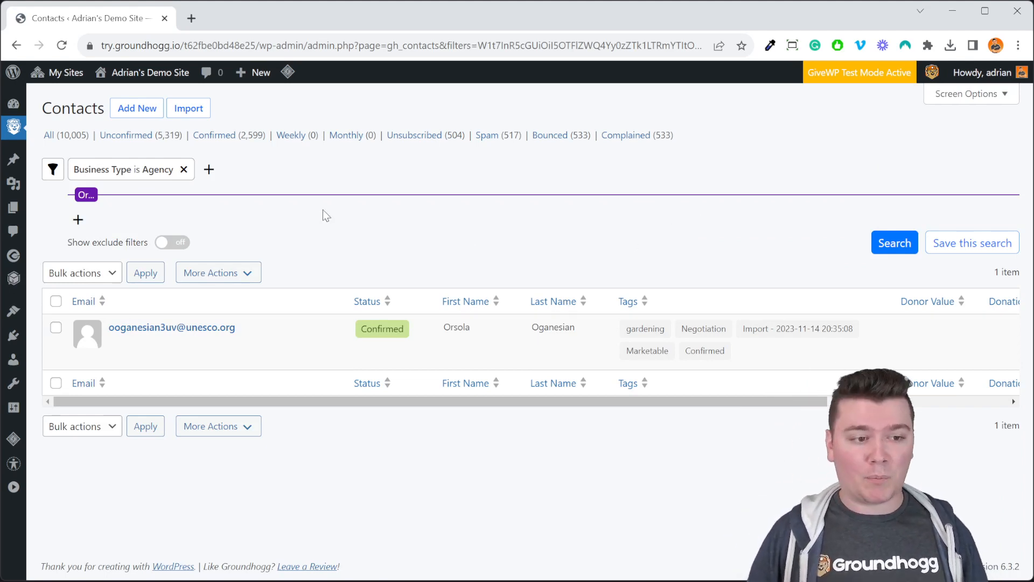
- Add a Recent Donations filter for Sample Form with an amount greater than 100 in the last 365 days
left_click(209, 169)
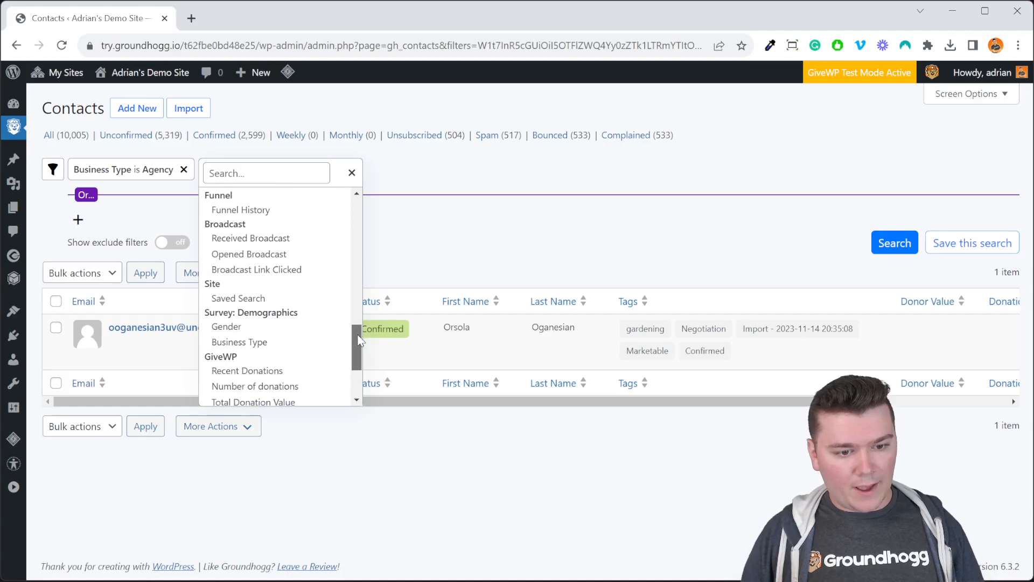
scroll(351, 354, "down", 5)
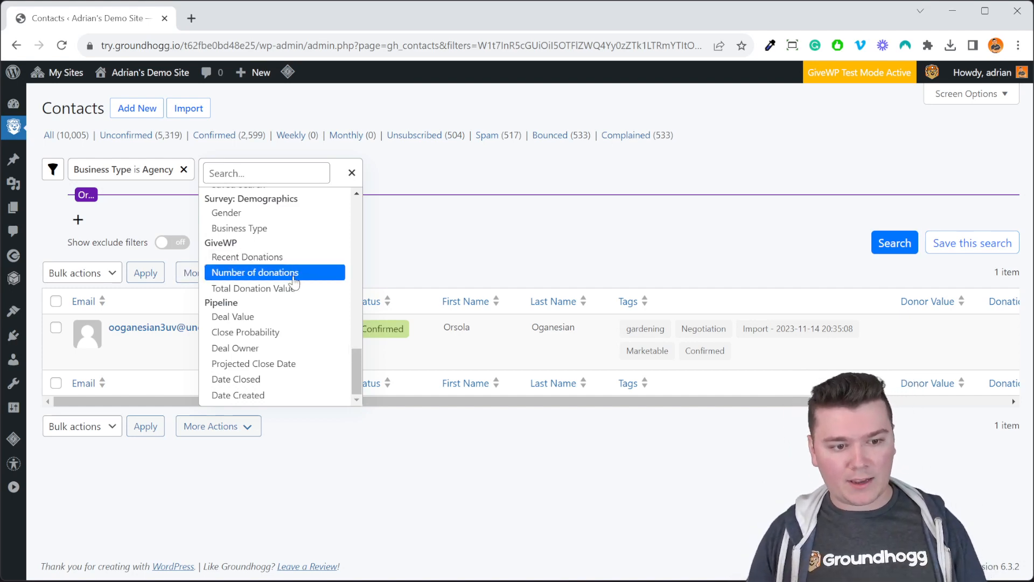
left_click(272, 257)
left_click(340, 212)
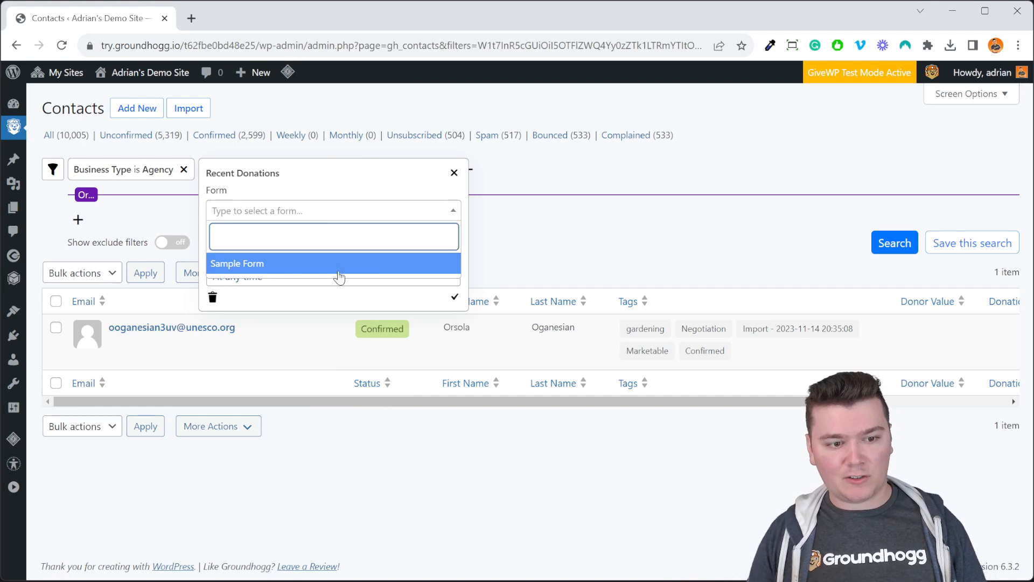
left_click(344, 275)
left_click(312, 261)
left_click(313, 323)
left_click(345, 251)
type("100")
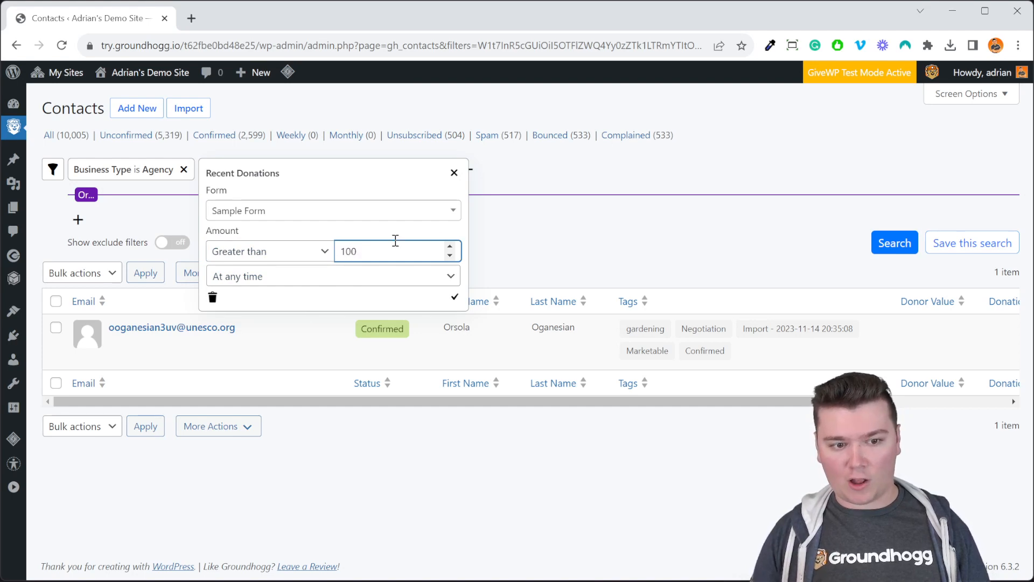
left_click(406, 276)
left_click(406, 432)
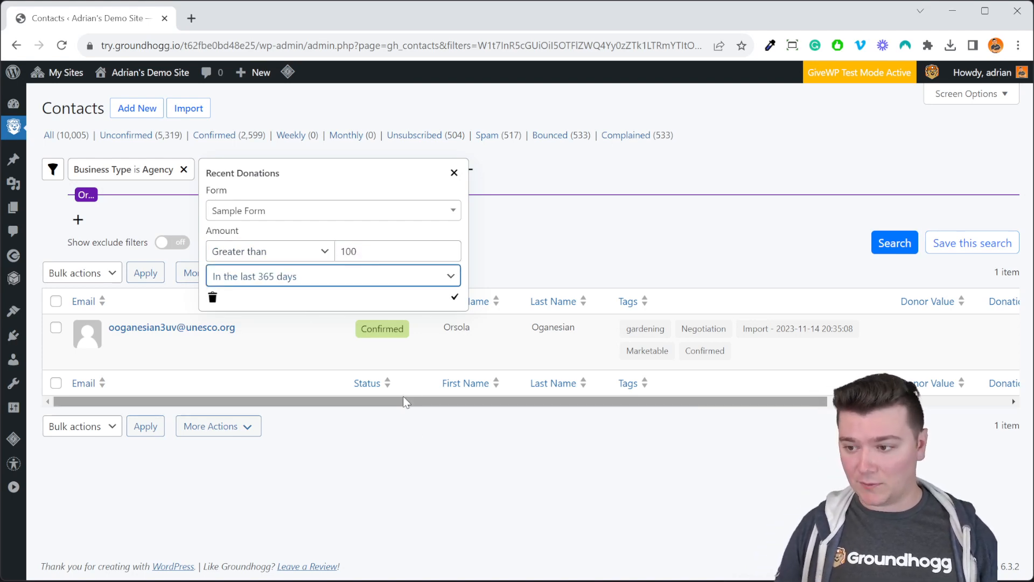
left_click(455, 297)
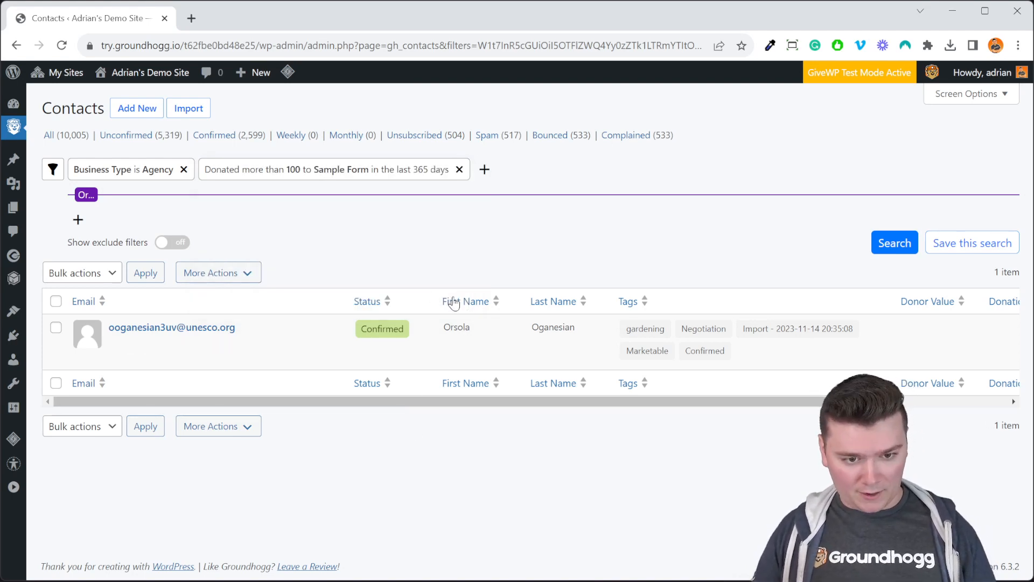
- Remove the Business Type filter and search by the donation filter alone
left_click(183, 169)
left_click(836, 250)
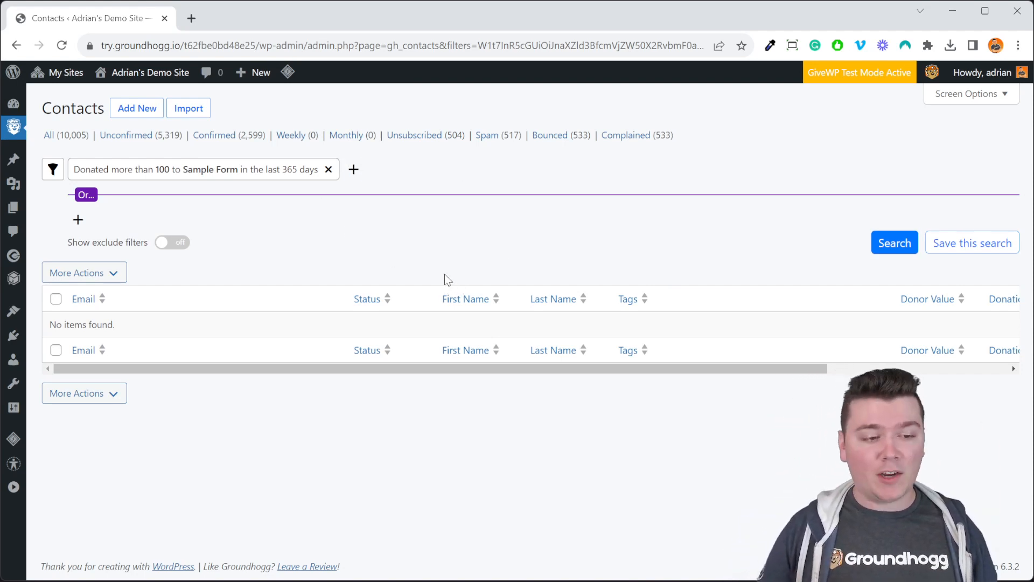
- Examine the settings of the Total Donation Value filter and close it without entering a value
left_click(222, 170)
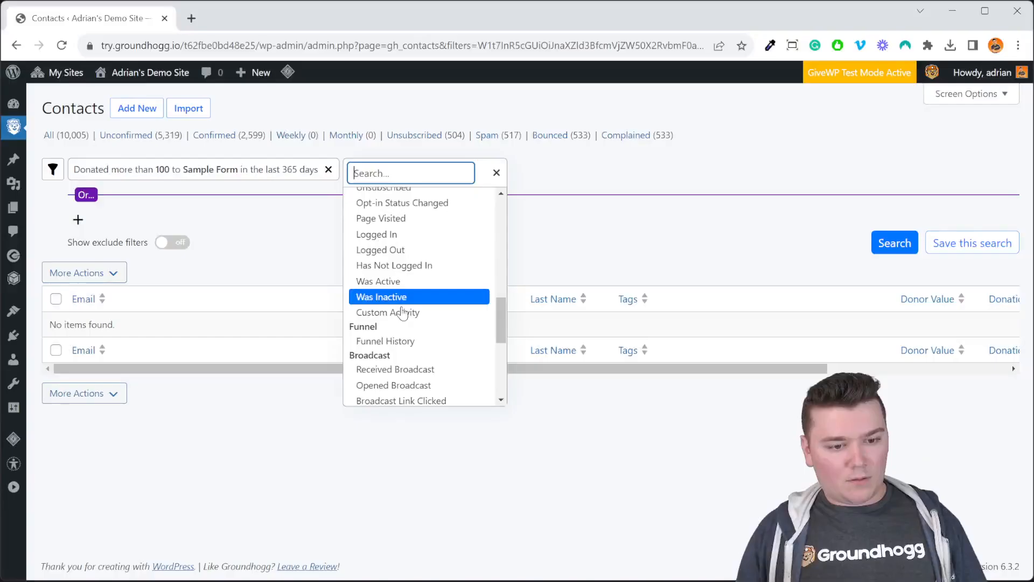
scroll(439, 399, "down", 5)
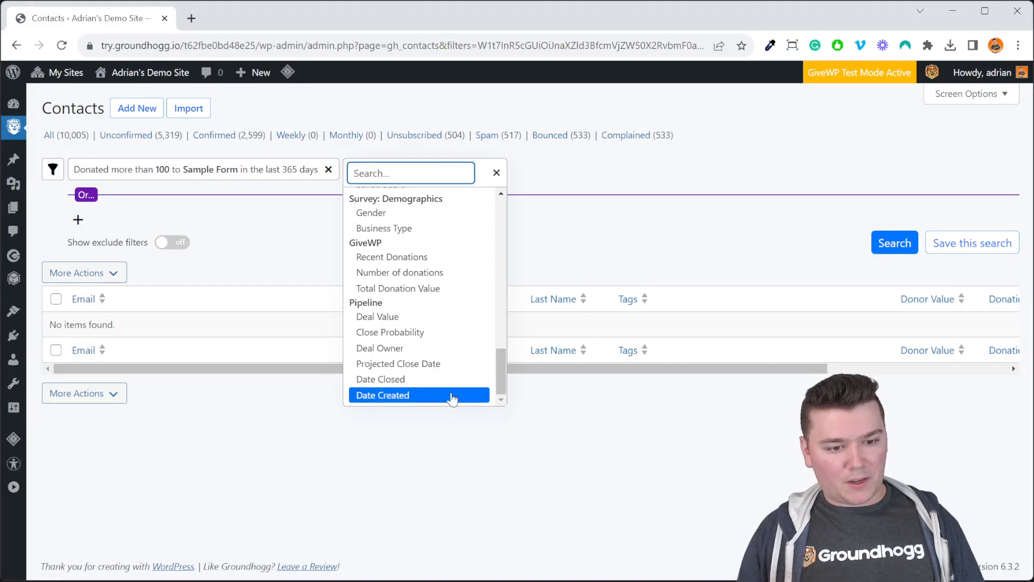
left_click(462, 291)
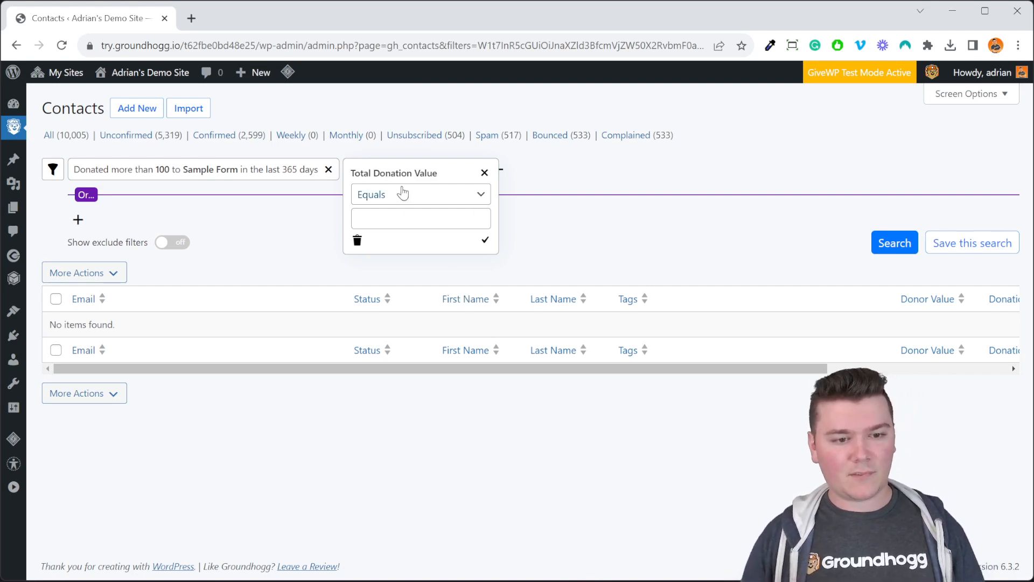
left_click(455, 222)
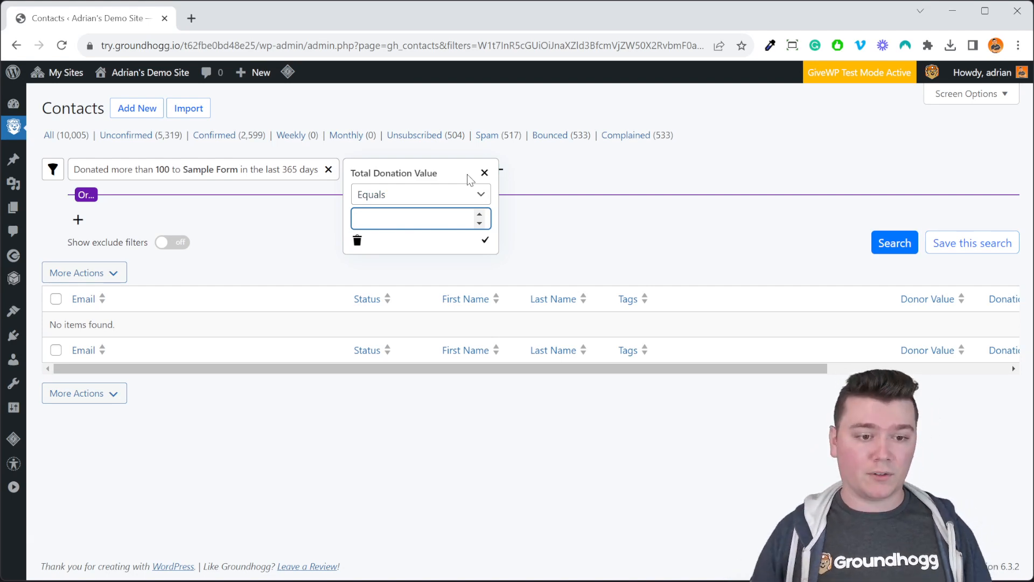
left_click(485, 172)
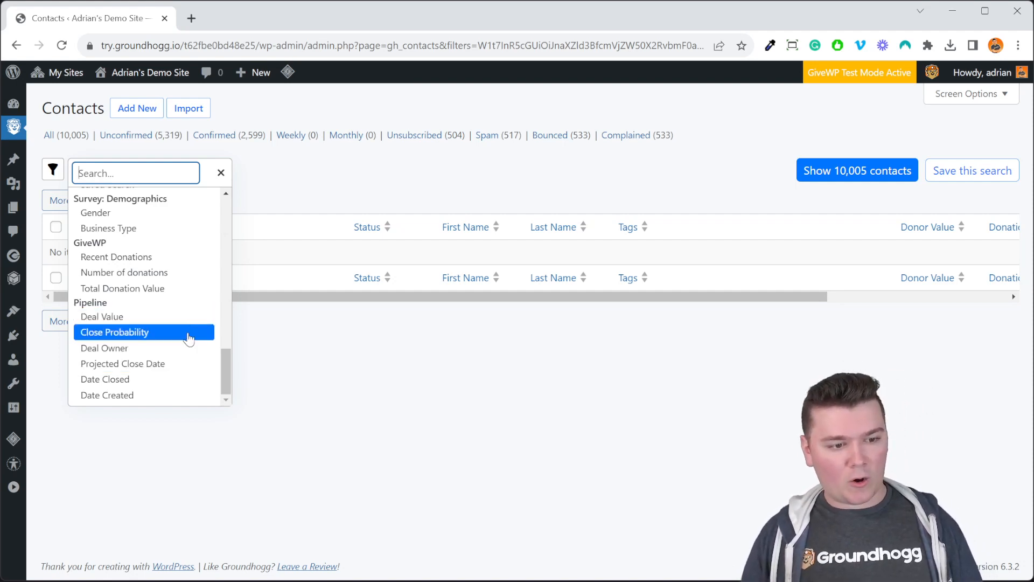
- Add a Deal Value filter for values greater than 100 in My Pipeline and show the matching contacts
left_click(177, 318)
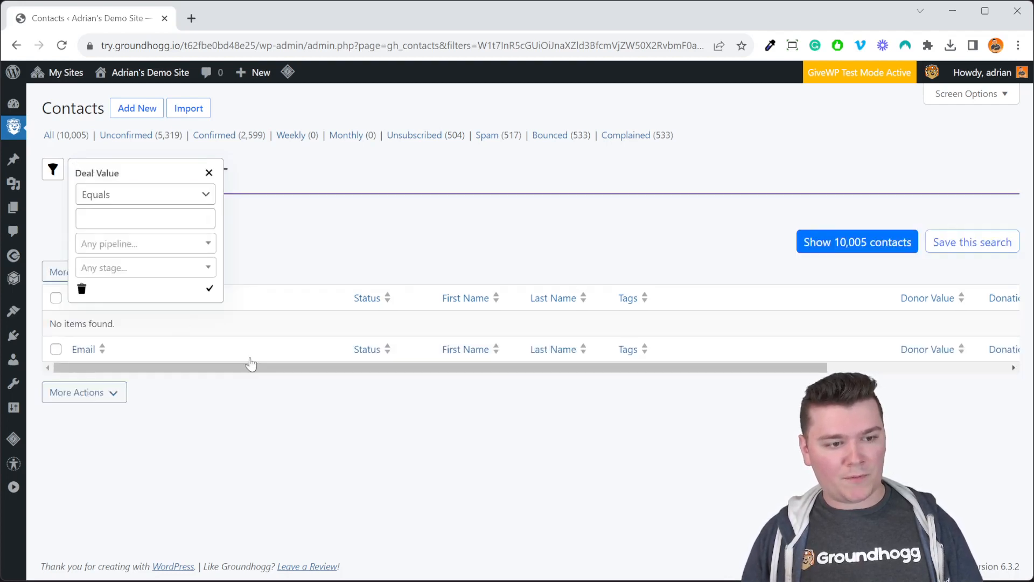
left_click(155, 216)
type("100")
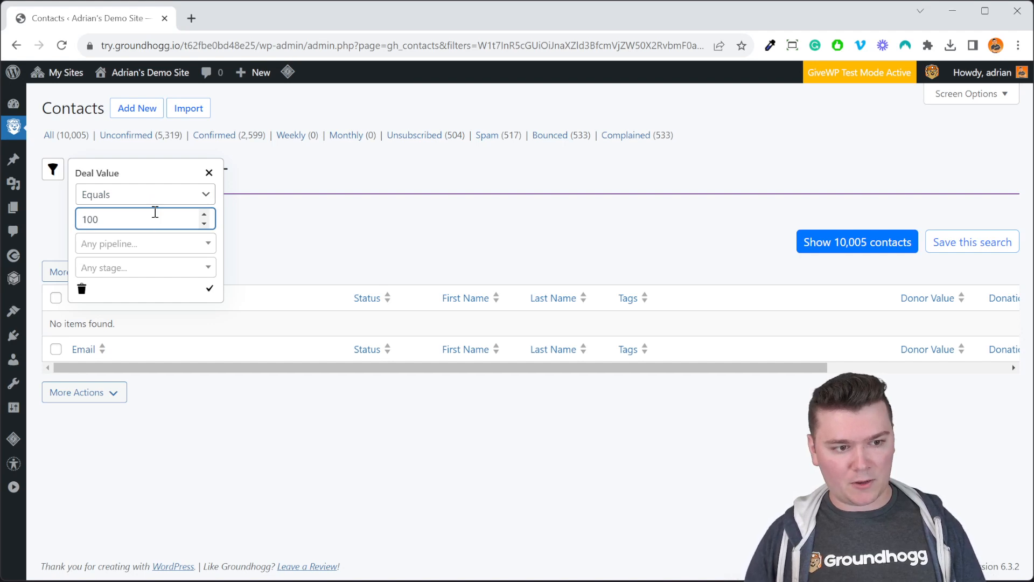
key("shift+Tab")
key("Down")
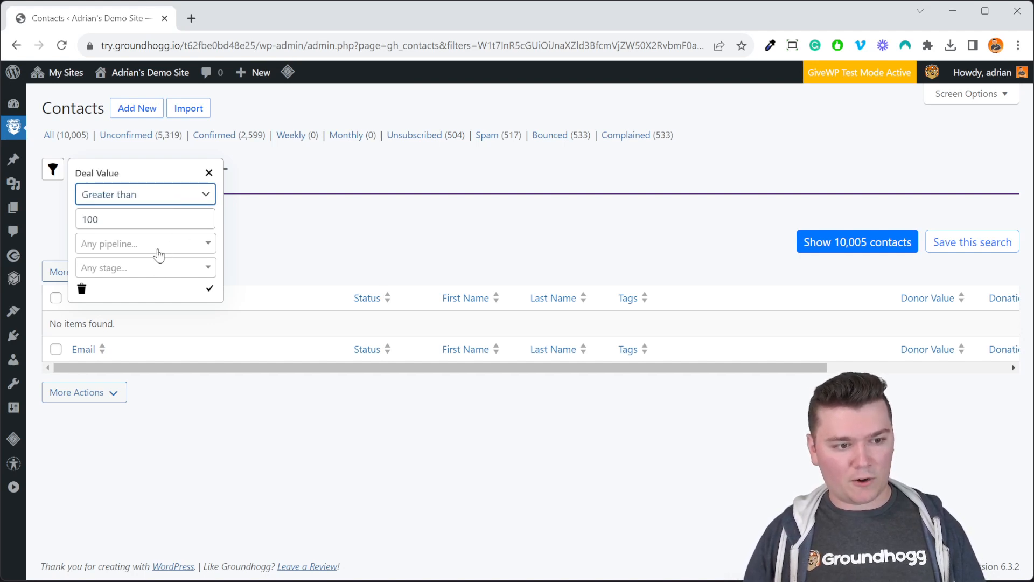
left_click(162, 245)
left_click(166, 299)
left_click(213, 294)
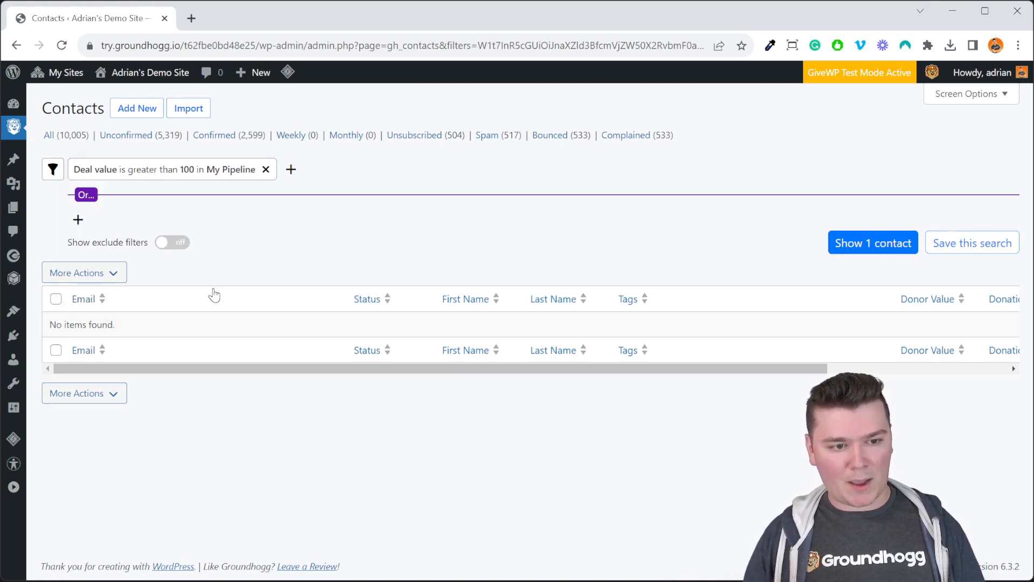
left_click(871, 242)
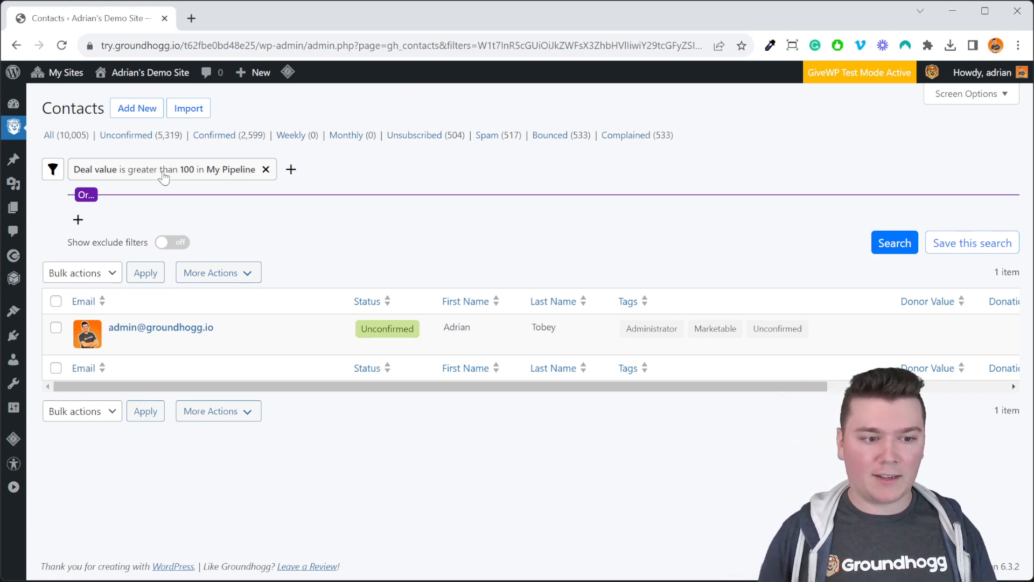
- Open the broadcast dialog for the filtered contacts and close it without sending anything
left_click(189, 275)
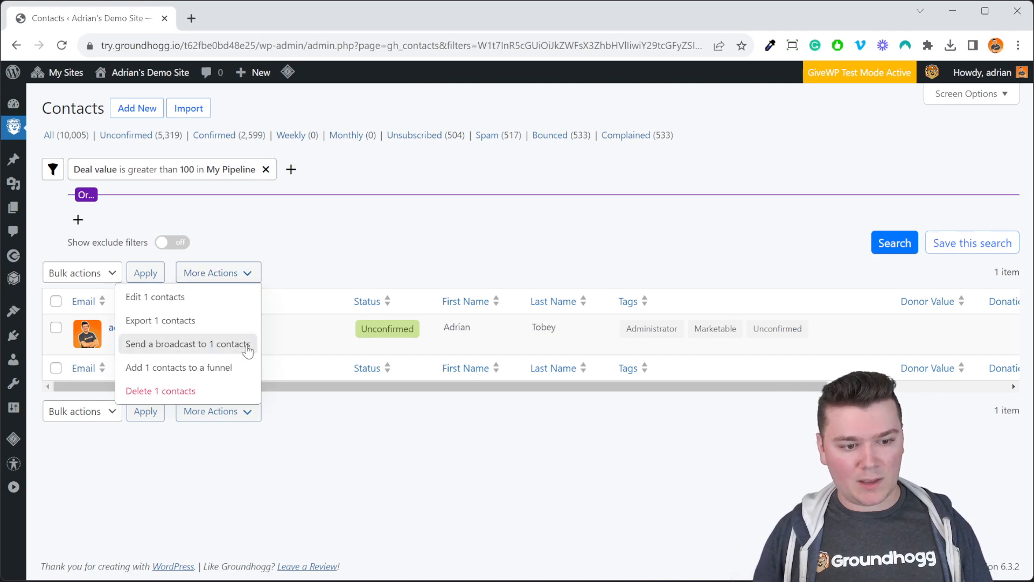
left_click(247, 348)
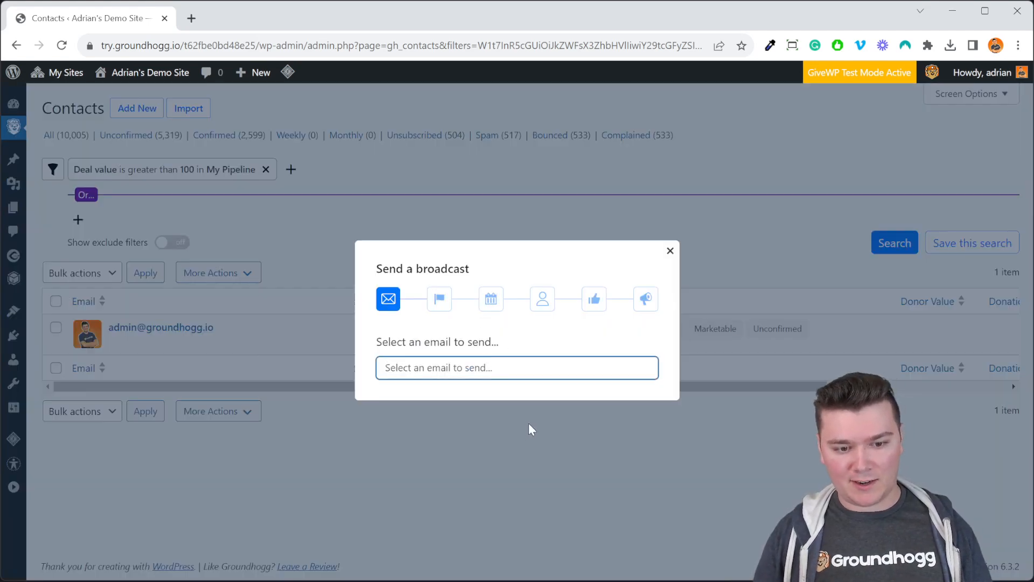
left_click(671, 250)
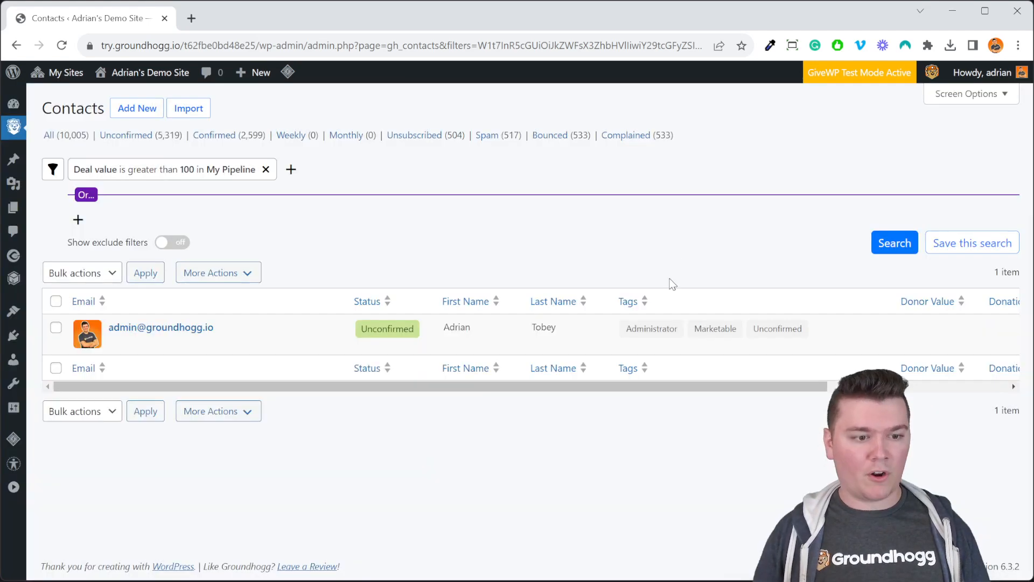
- Examine the additional actions available for the contact matched by the deal value filter
left_click(238, 272)
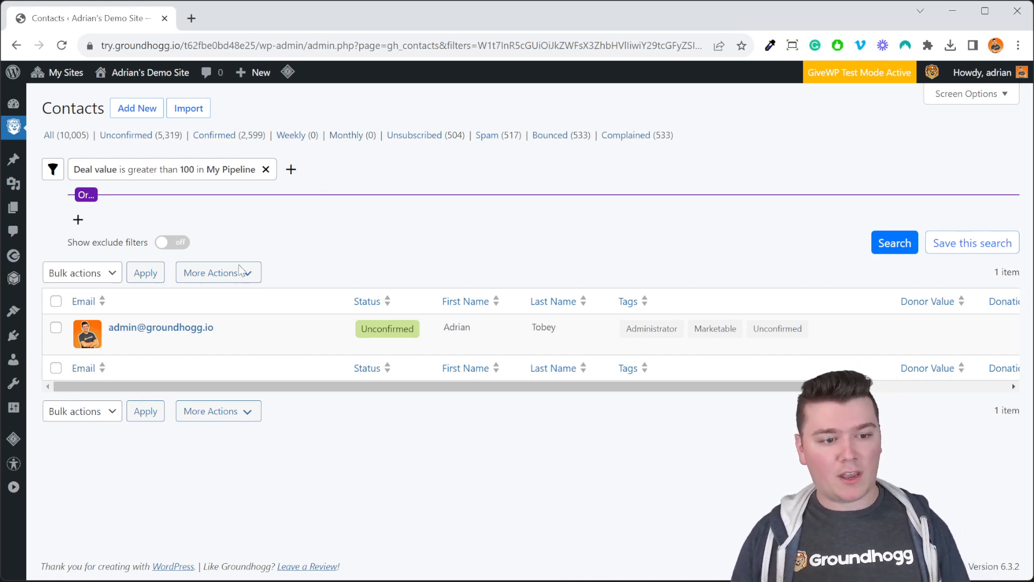
left_click(228, 276)
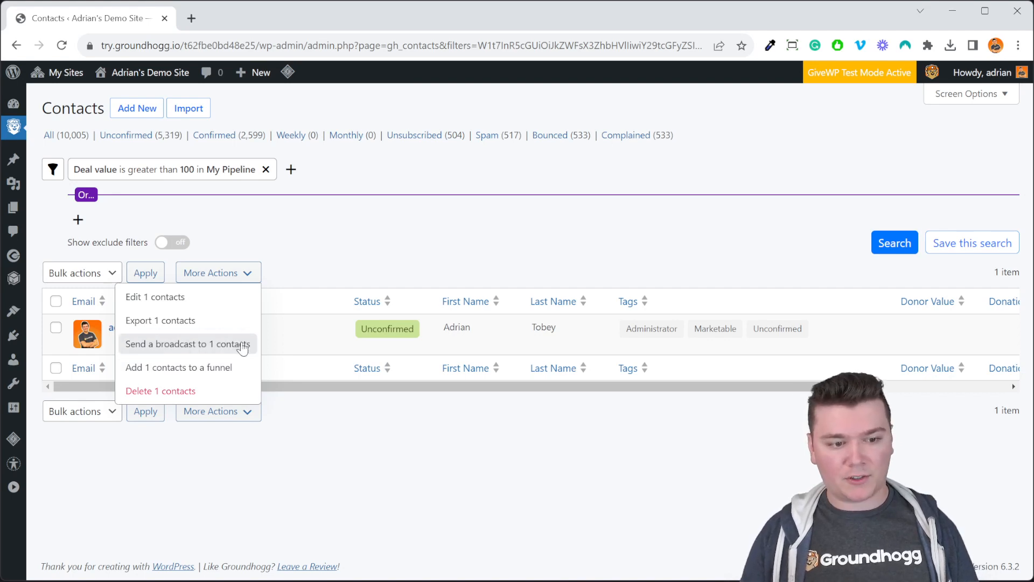
left_click(427, 239)
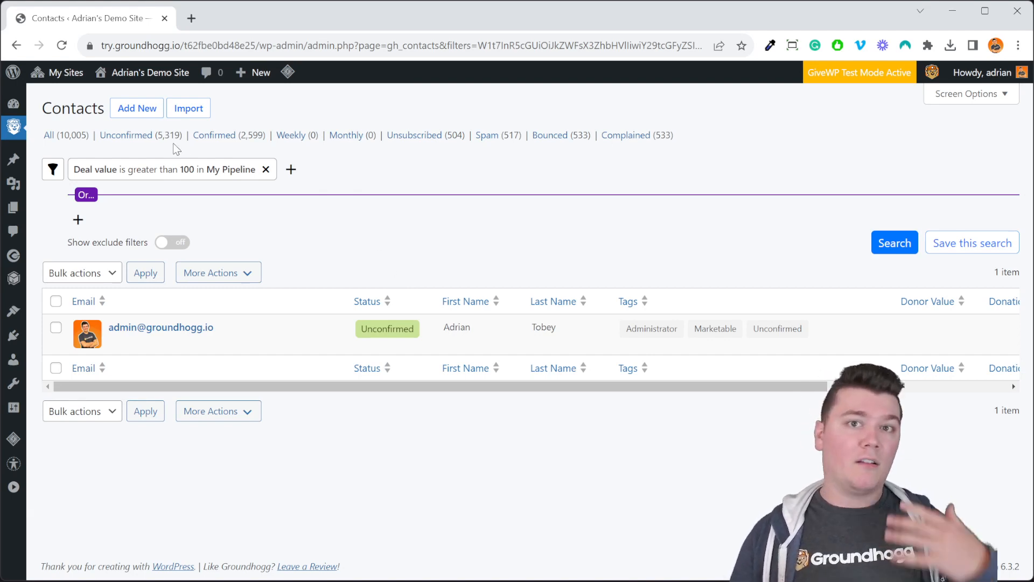
- Open My new funnel for editing and add a Send Email step after the Sample Form donation trigger
mouse_move(14, 128)
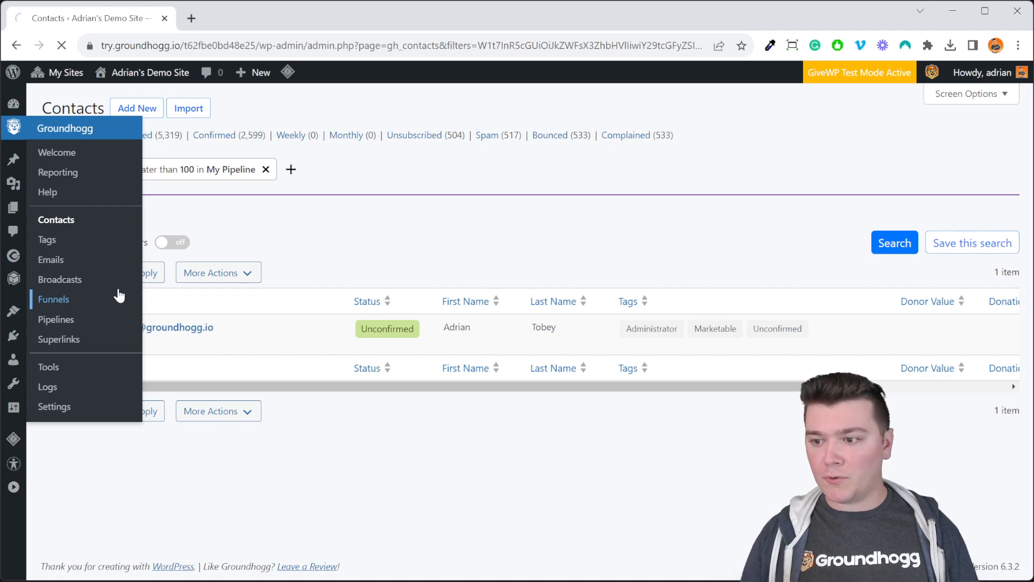
left_click(119, 297)
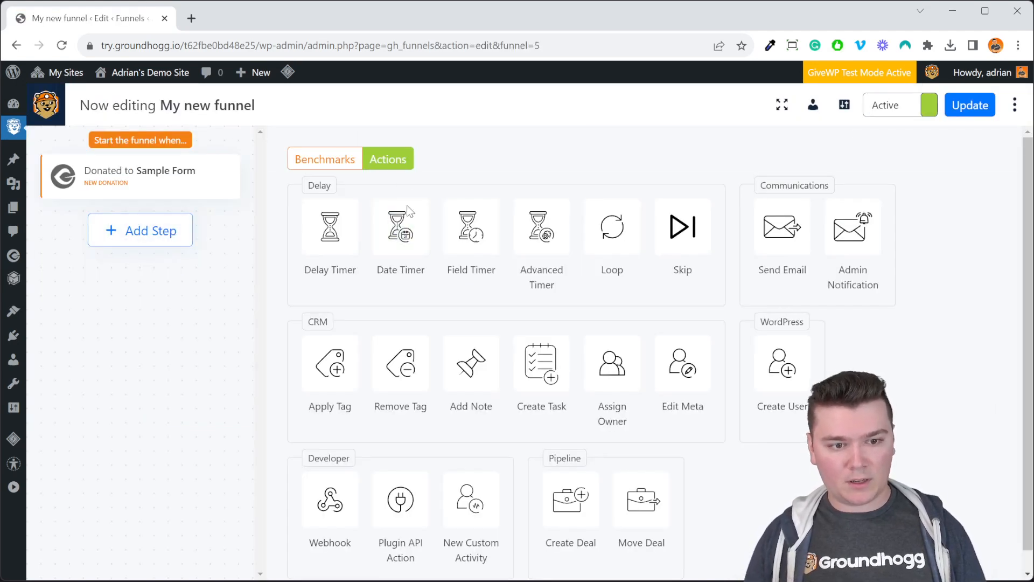
left_click_drag(785, 240, 178, 265)
left_click(166, 262)
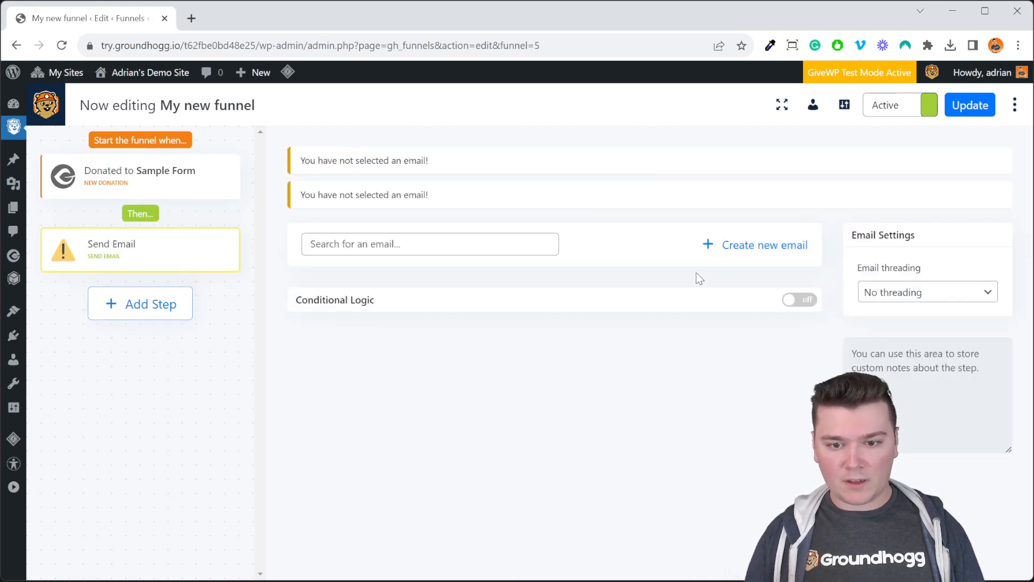
- Create a new email for the Send Email step from the Discount With Products template and publish it
left_click(492, 249)
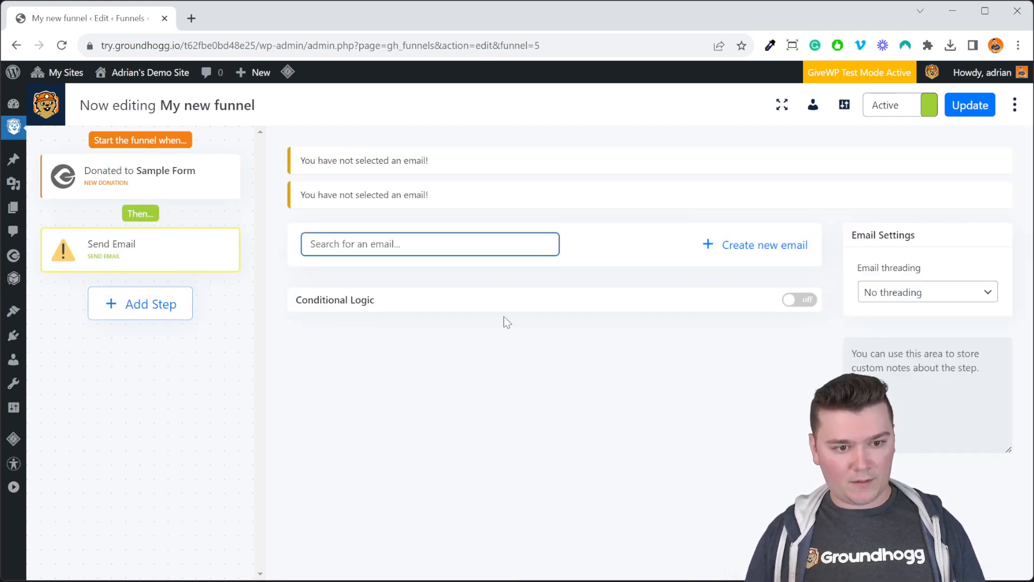
left_click(755, 245)
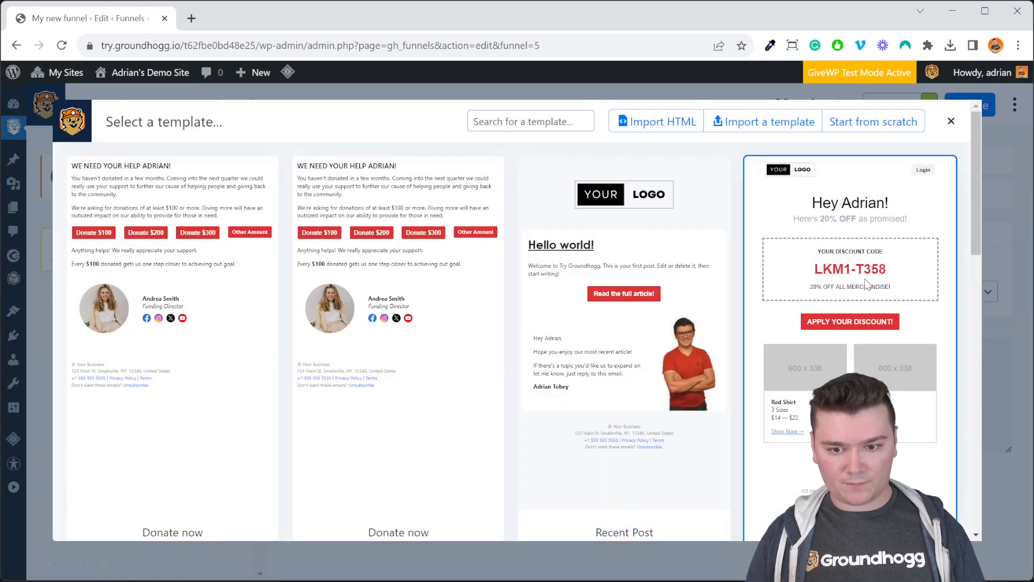
left_click(867, 284)
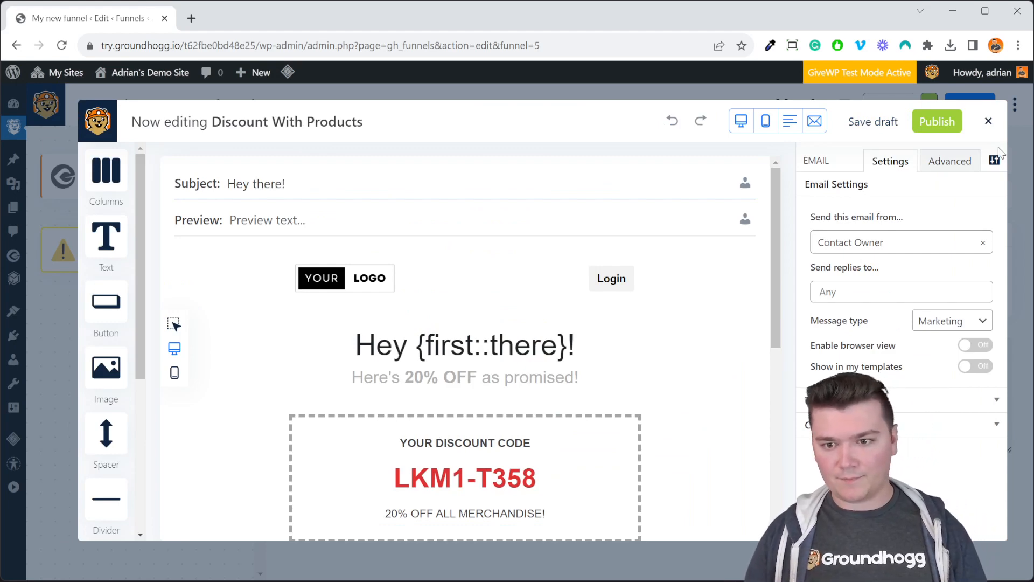
left_click(937, 122)
left_click(989, 121)
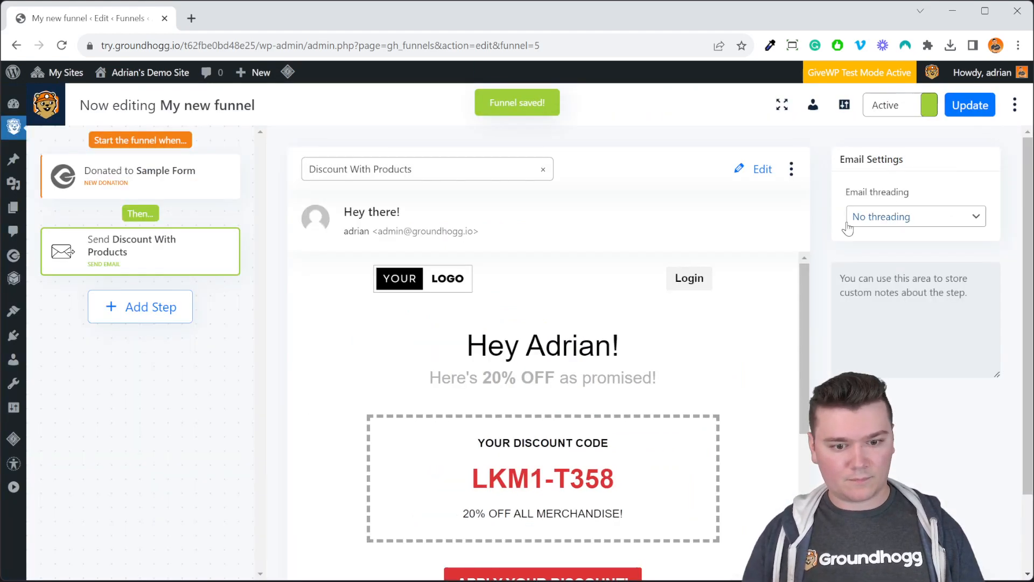
- Turn on conditional logic for the Discount With Products email step
scroll(769, 262, "down", 3)
scroll(783, 315, "up", 3)
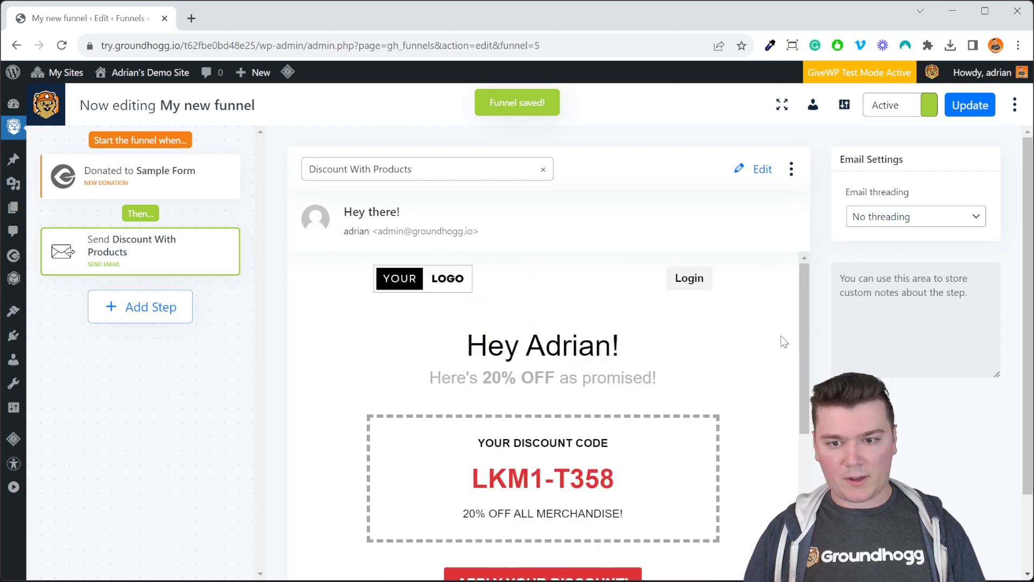
scroll(856, 372, "down", 2)
scroll(856, 373, "up", 2)
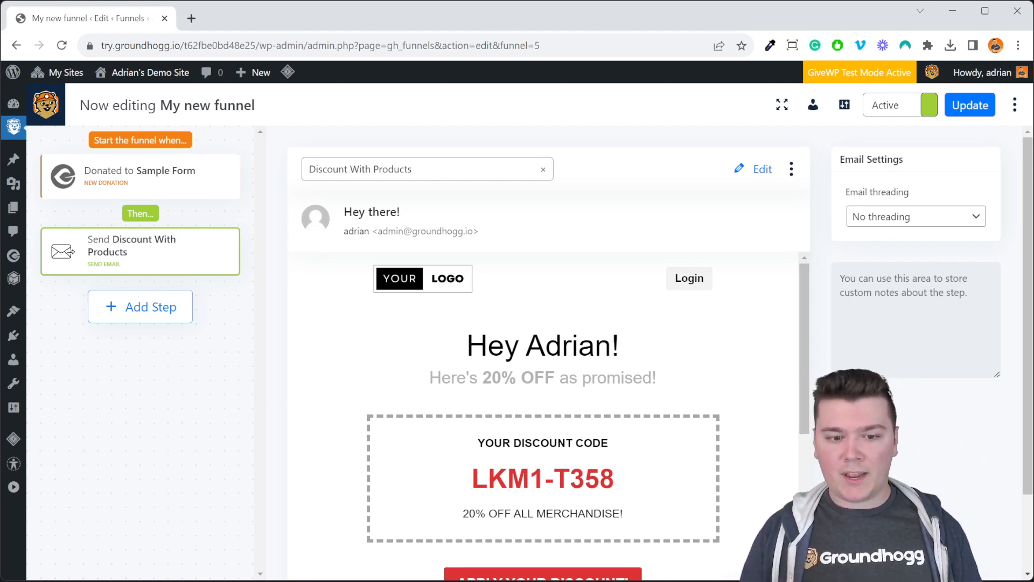
scroll(855, 373, "down", 2)
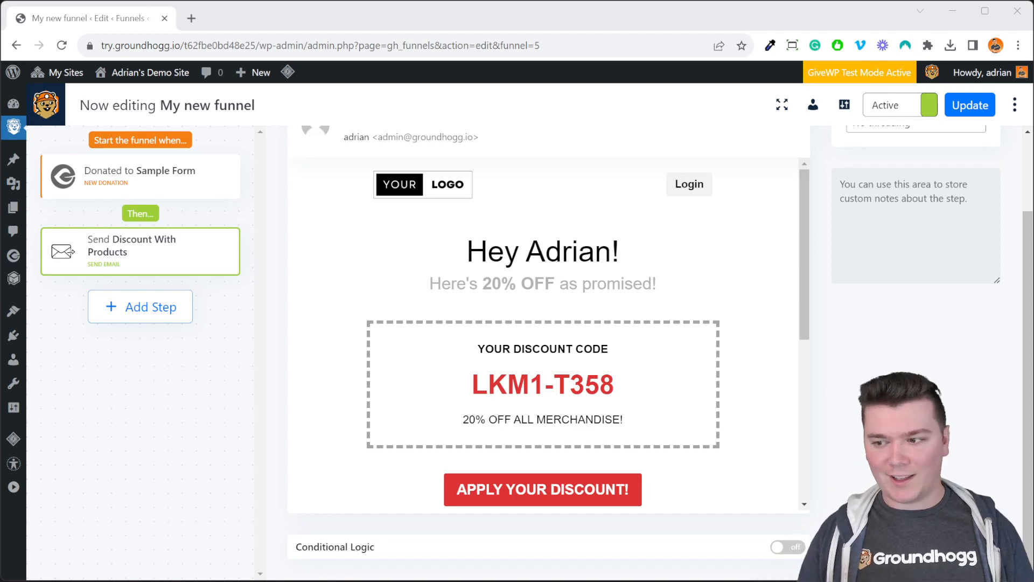
left_click(671, 527)
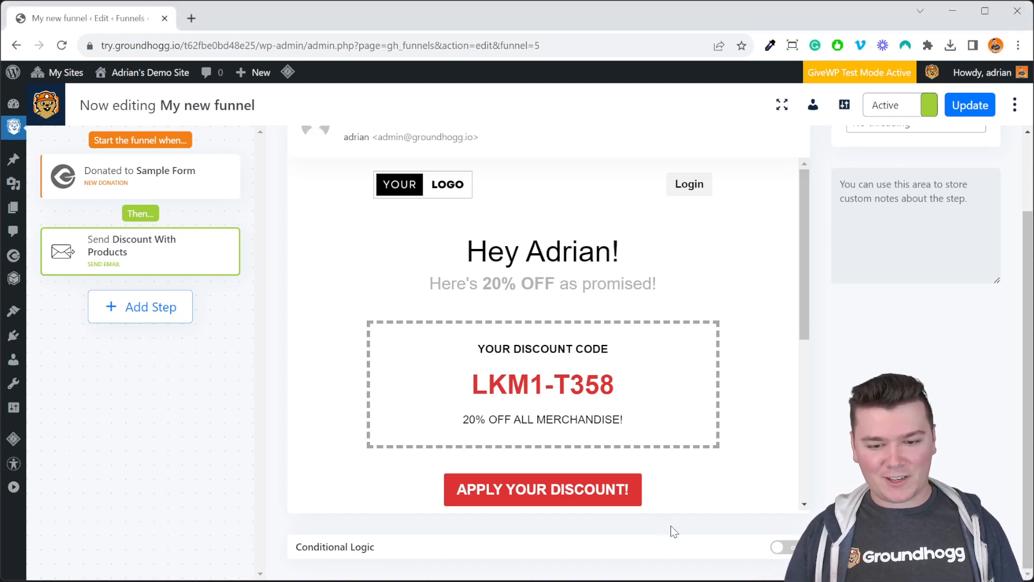
left_click(783, 549)
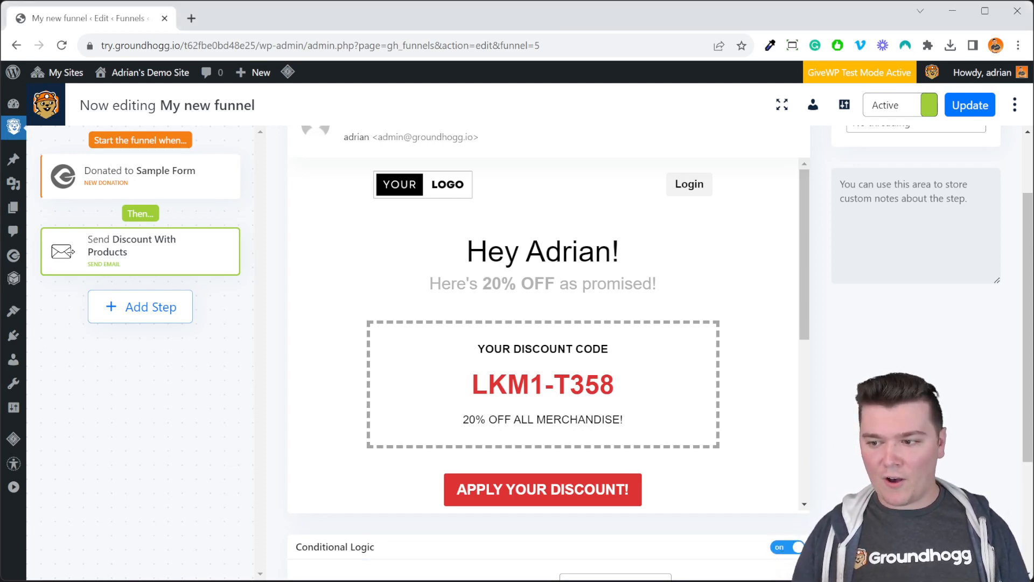
scroll(543, 323, "down", 8)
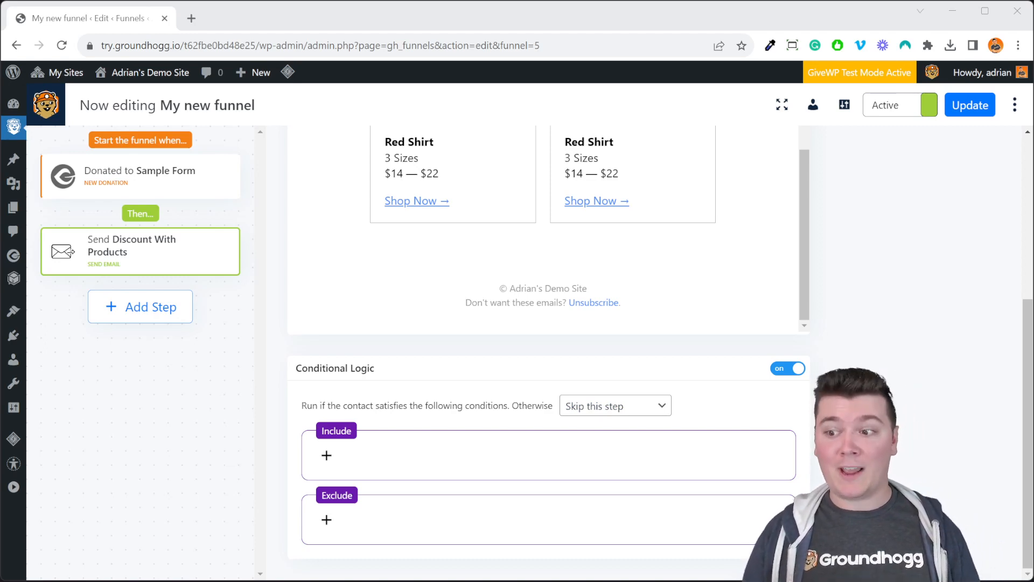
- Add an include condition to the email step requiring contacts to have the tag "reading"
left_click(326, 456)
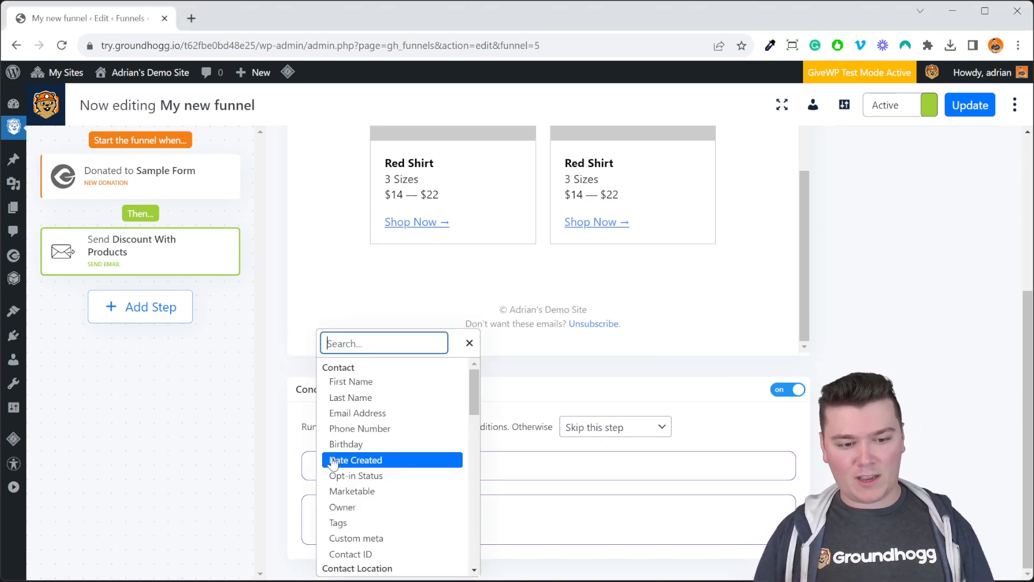
left_click(426, 522)
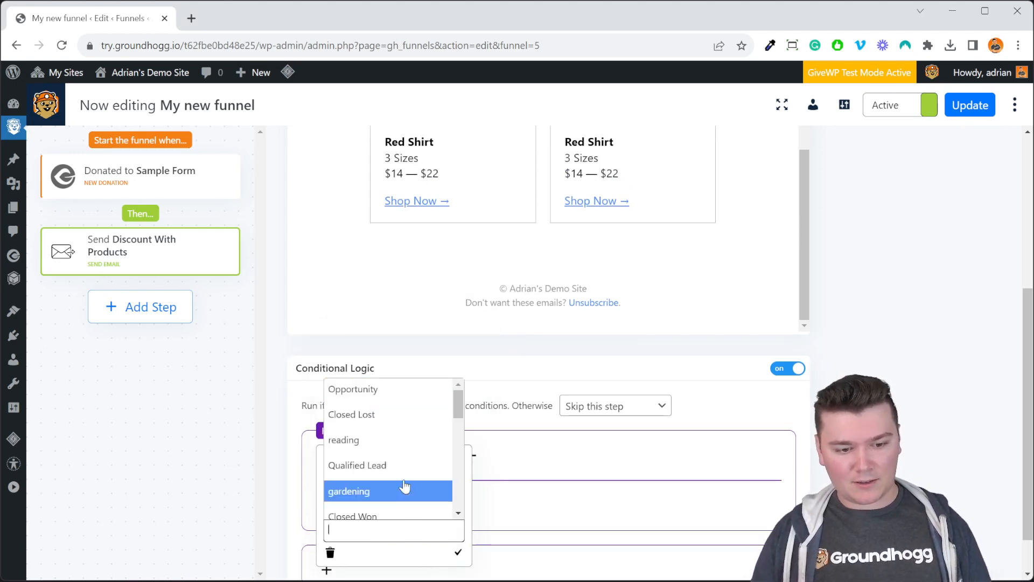
left_click(409, 442)
left_click(490, 568)
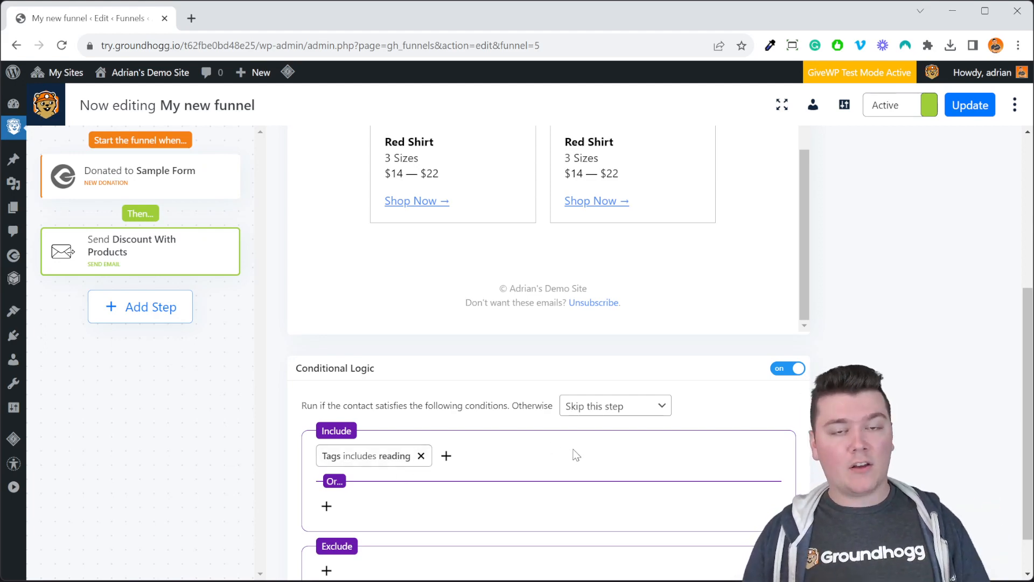
- Add a Delay Timer step after the Discount With Products email and turn on its conditional logic
scroll(591, 346, "up", 10)
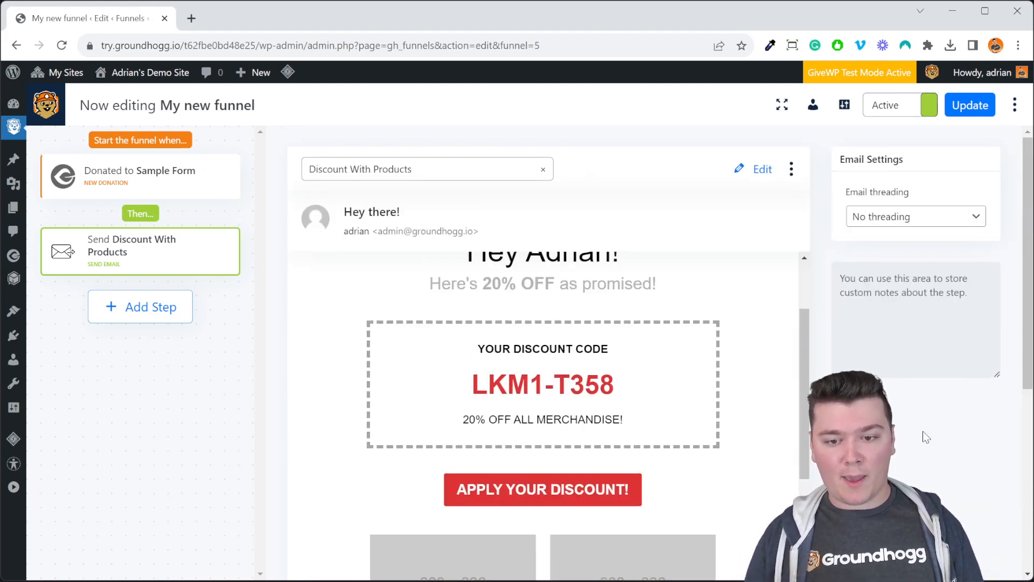
scroll(607, 388, "down", 5)
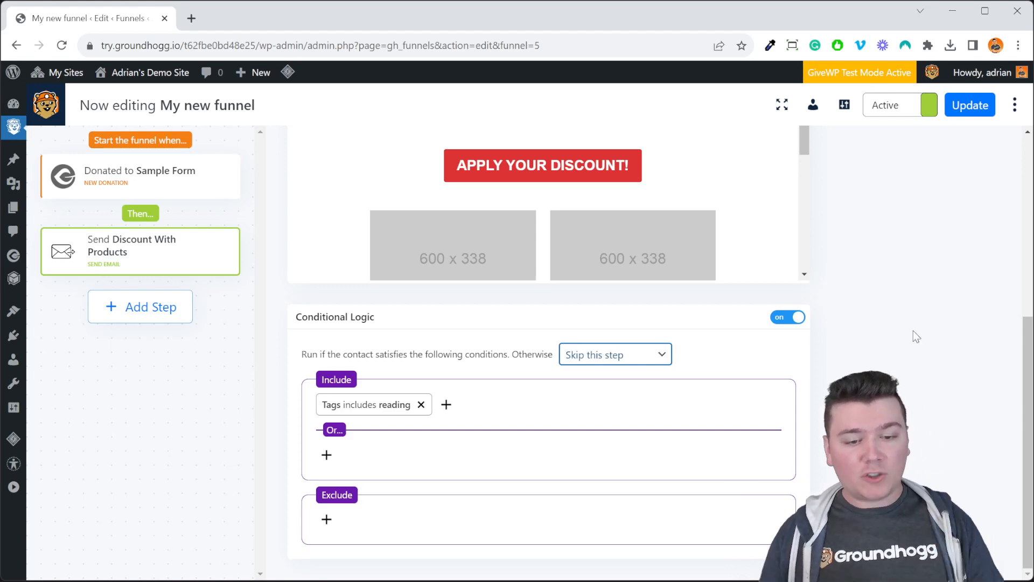
left_click(149, 313)
left_click_drag(331, 209, 176, 323)
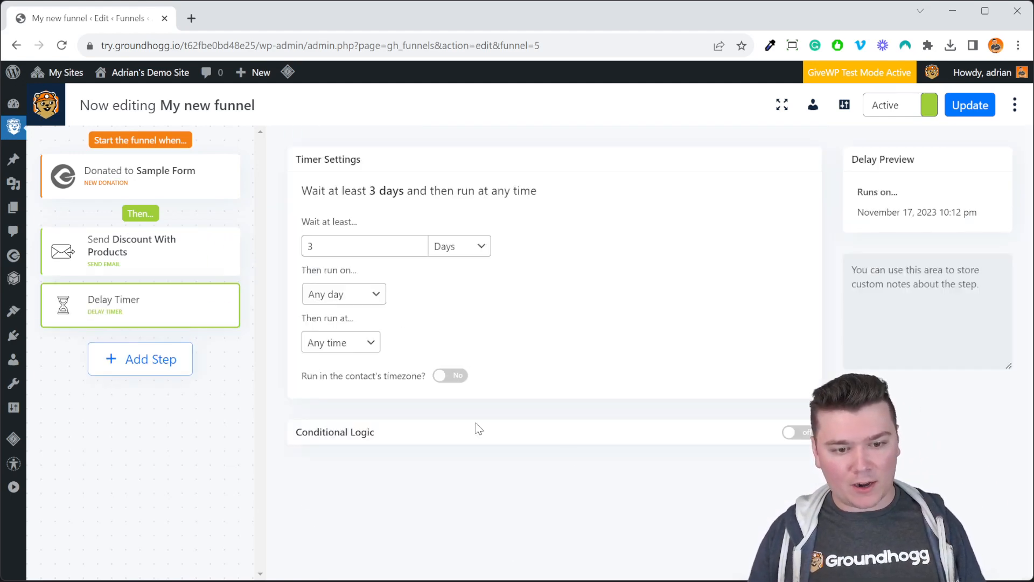
left_click(781, 434)
scroll(563, 492, "down", 1)
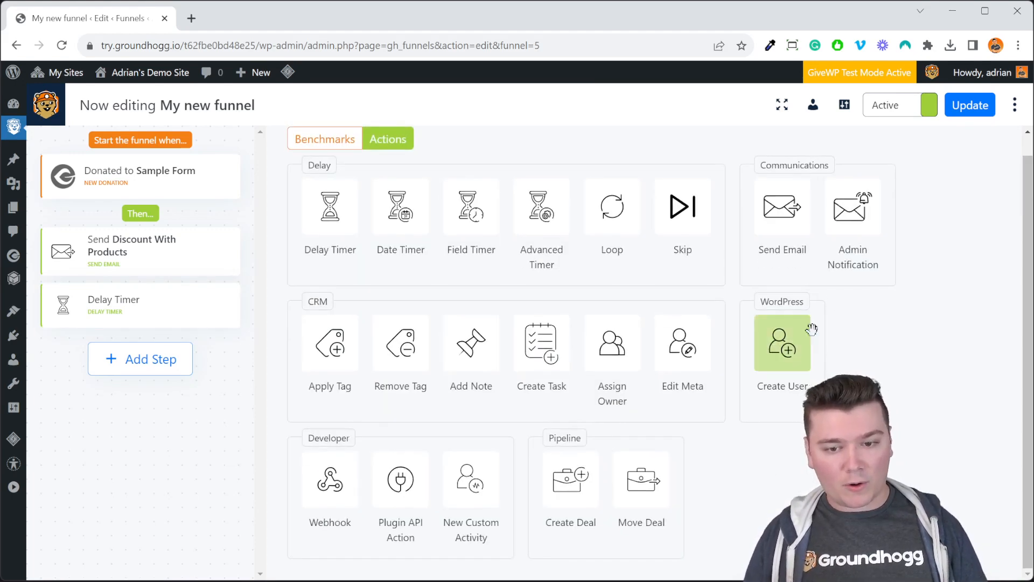
- Add an Admin Notification step between the email and the Delay Timer, and view its recipient choices
left_click_drag(852, 217, 144, 326)
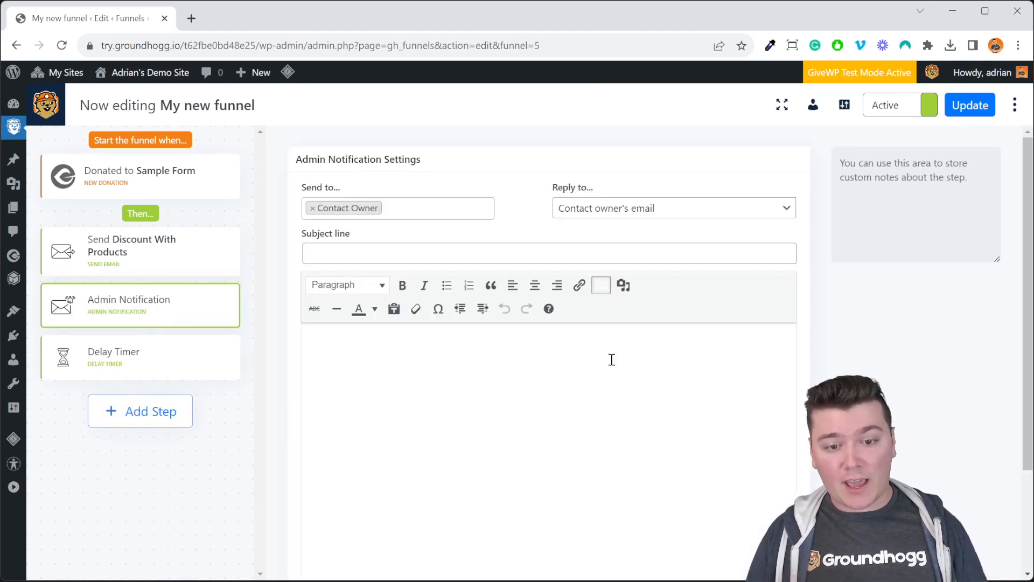
scroll(716, 418, "down", 3)
scroll(716, 418, "up", 3)
left_click(426, 214)
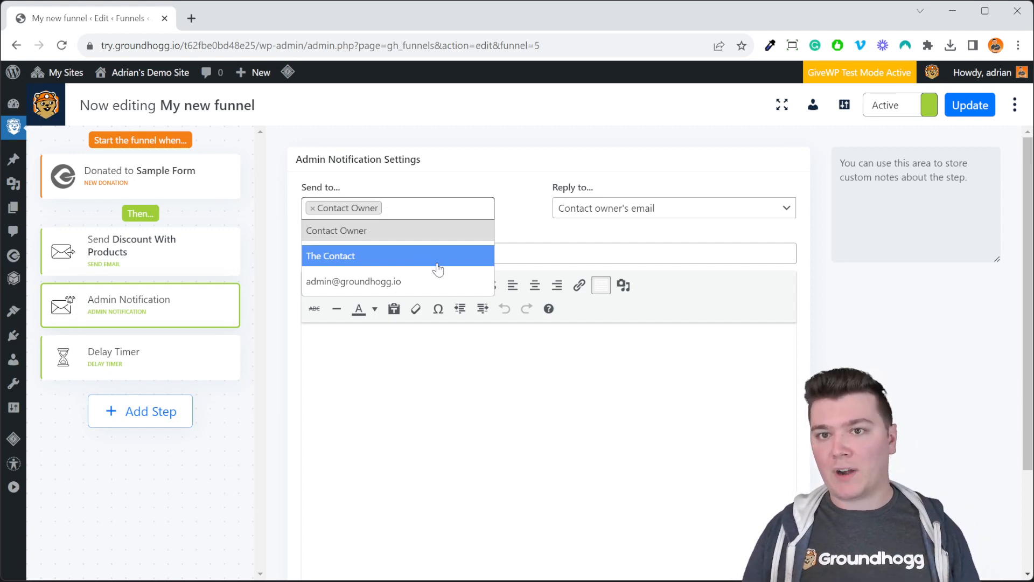
- Create a new funnel from the "Contact form with follow-up" template
mouse_move(11, 131)
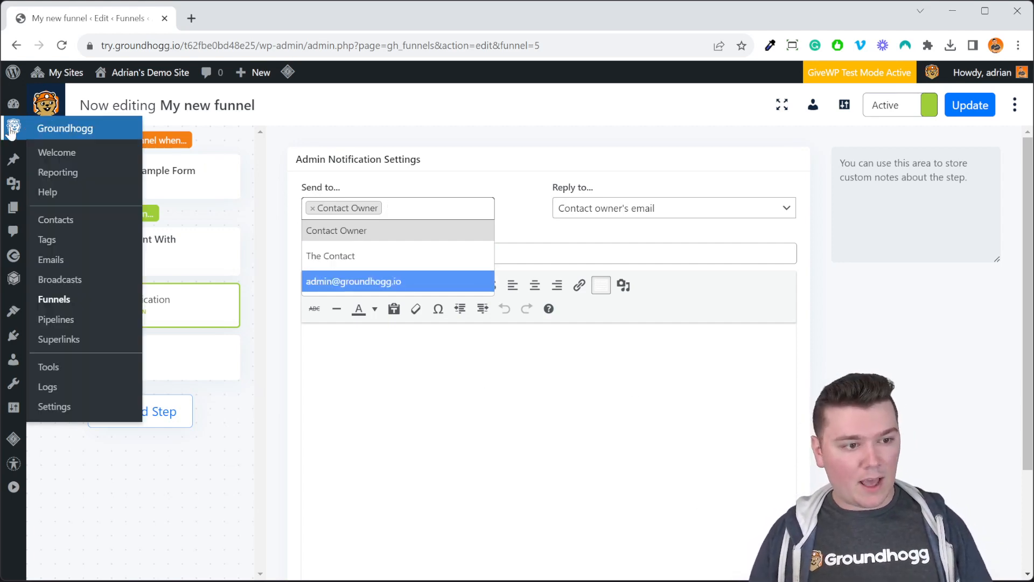
left_click(91, 300)
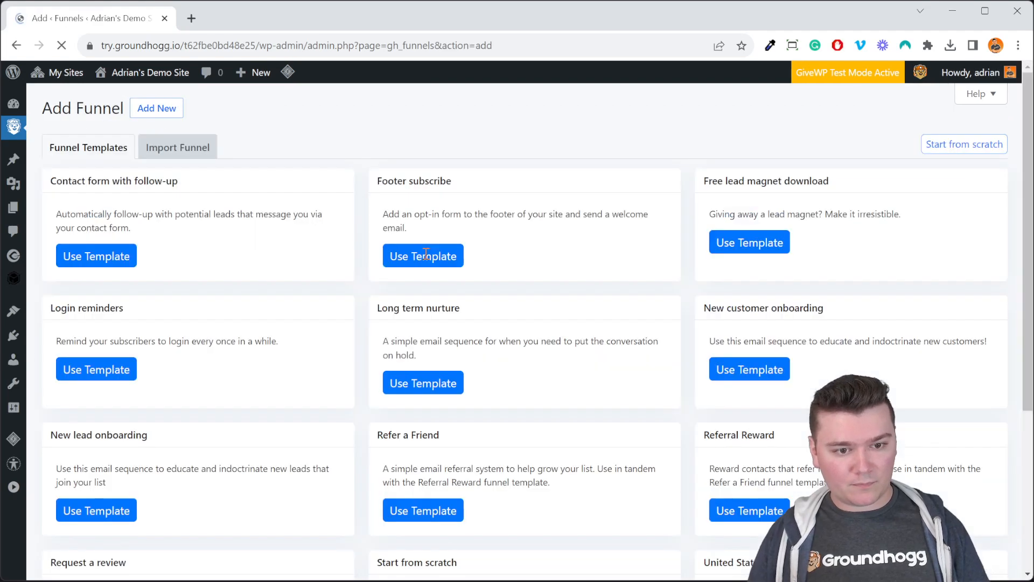
left_click(99, 256)
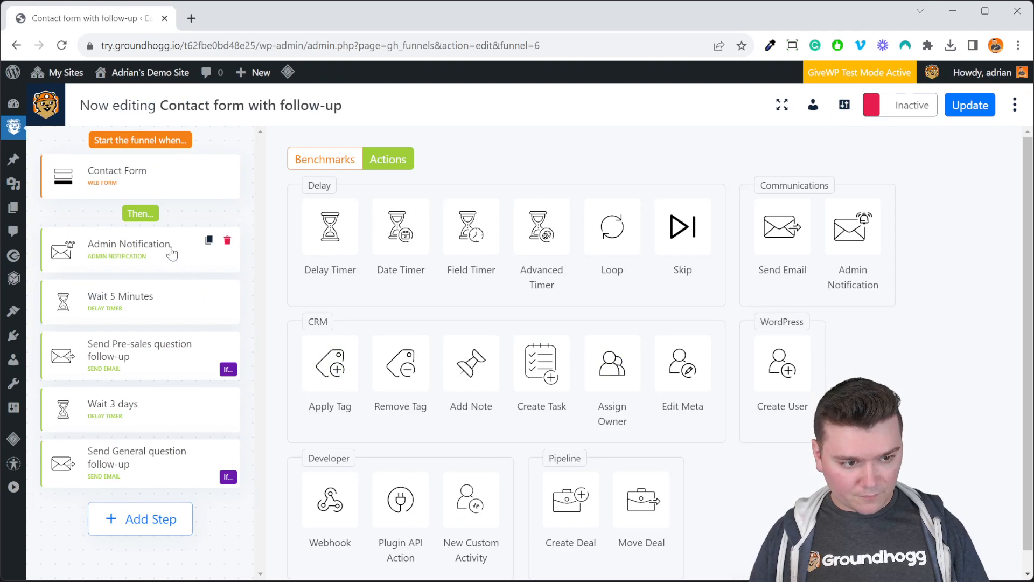
- Examine the Contact Form's question type field and the conditional logic of the Pre-sales question follow-up email
left_click(229, 245)
left_click(151, 191)
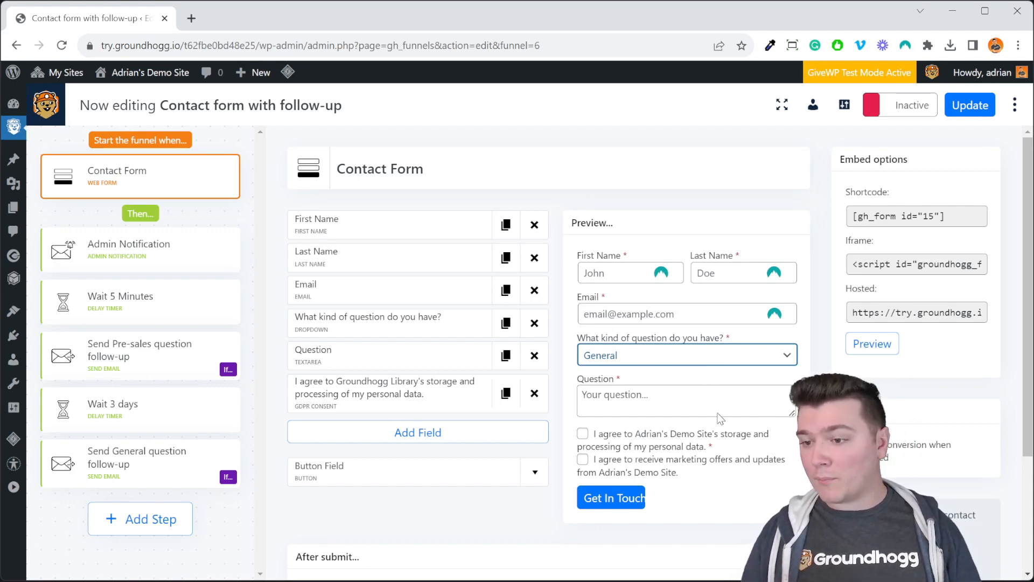
left_click(152, 376)
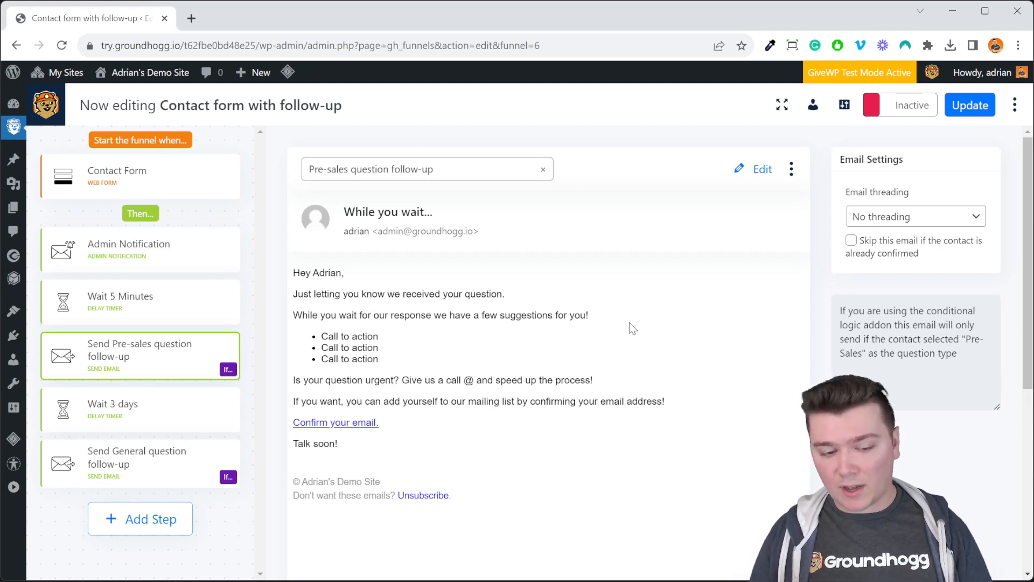
scroll(647, 360, "down", 6)
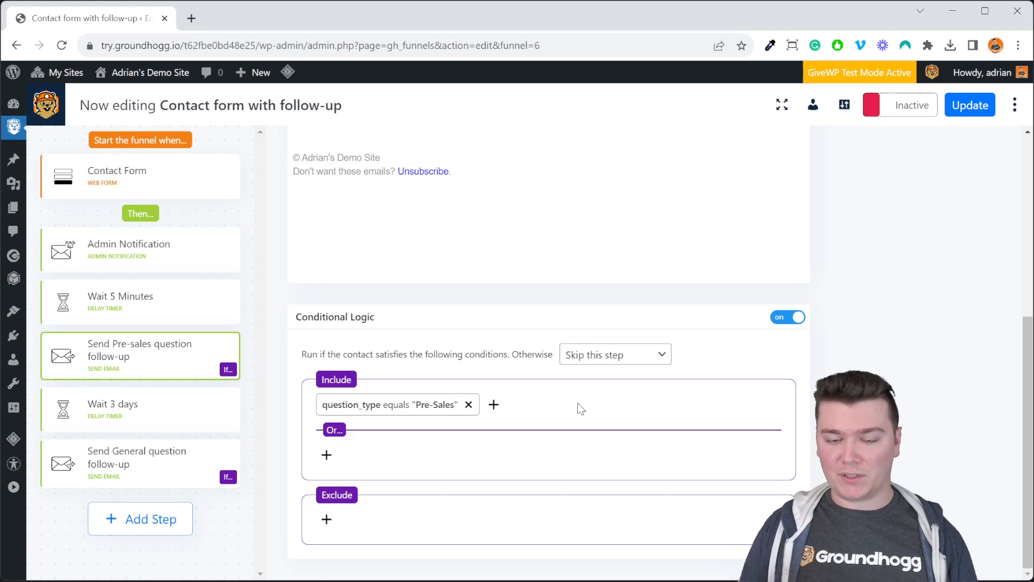
scroll(580, 408, "up", 6)
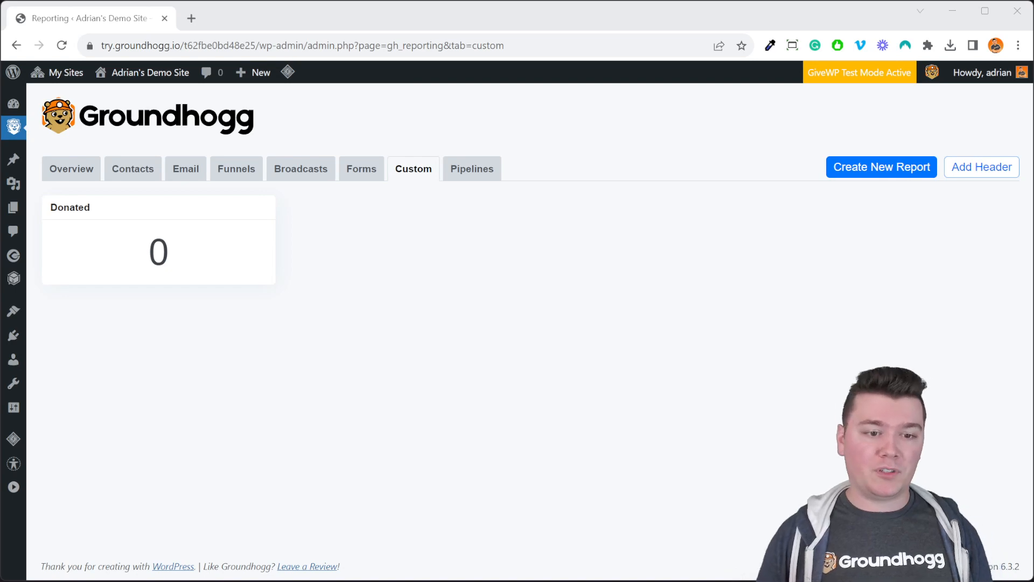
- Start a new custom report and examine its report type and report value options
left_click(845, 171)
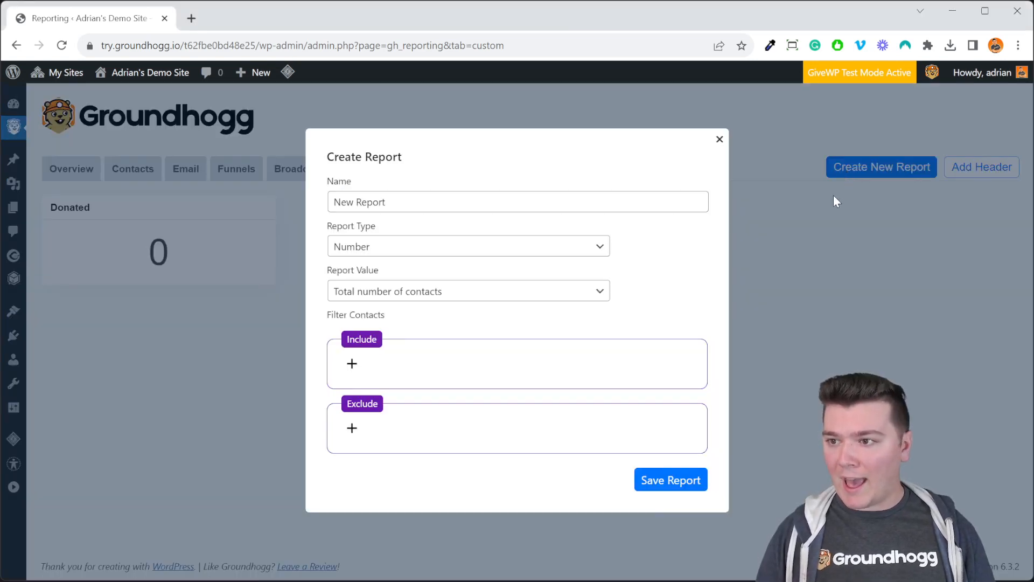
left_click(430, 255)
left_click(429, 255)
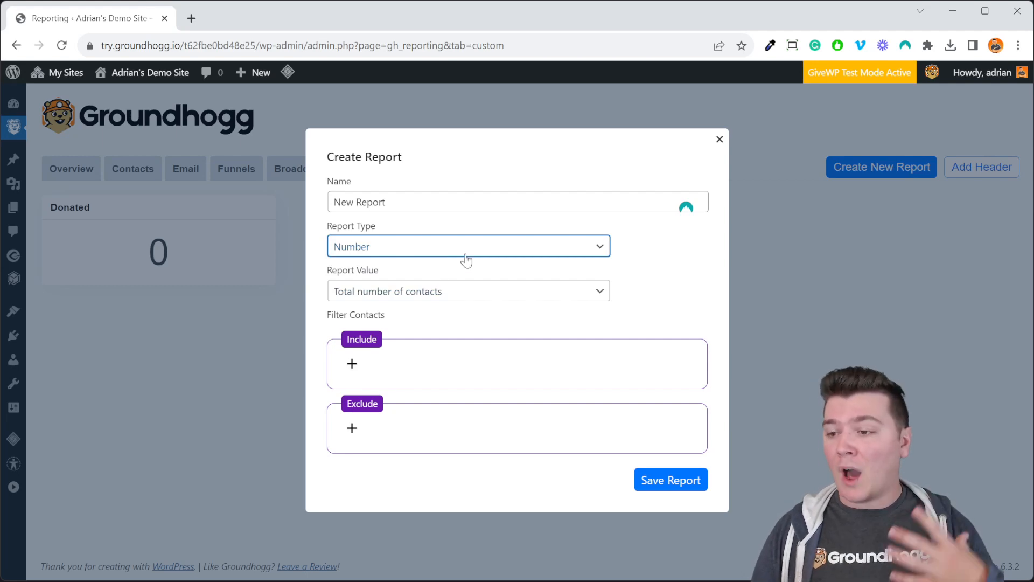
left_click(499, 294)
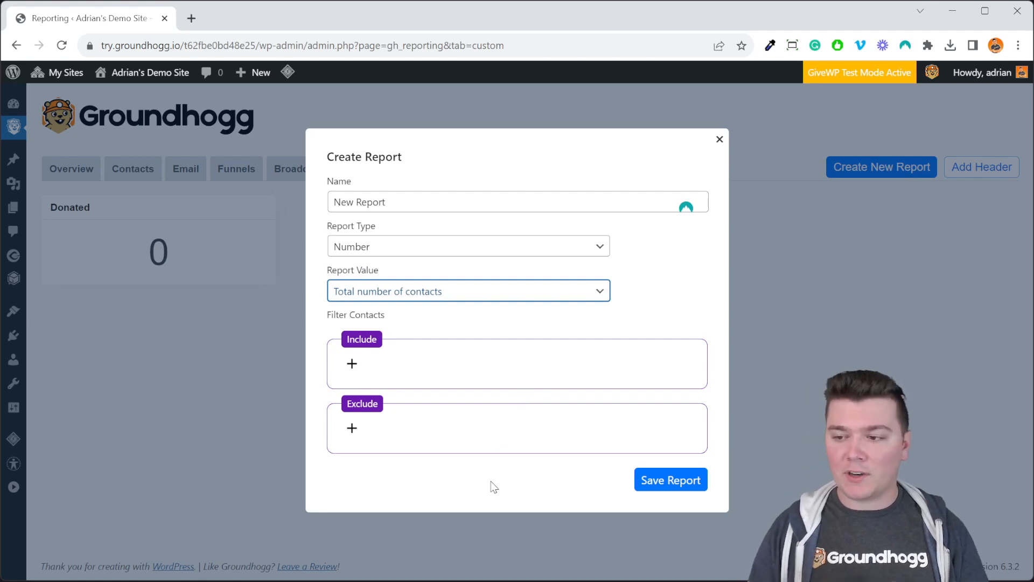
- Filter the new report to contacts whose tags include any of "reading", save it, and dismiss the personal info prompt
left_click(352, 364)
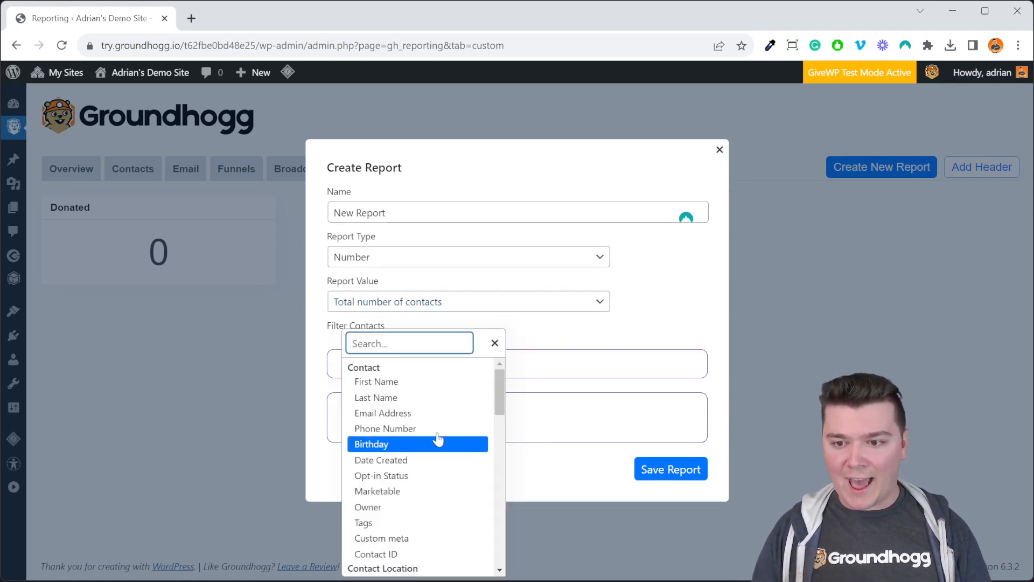
scroll(415, 425, "down", 2)
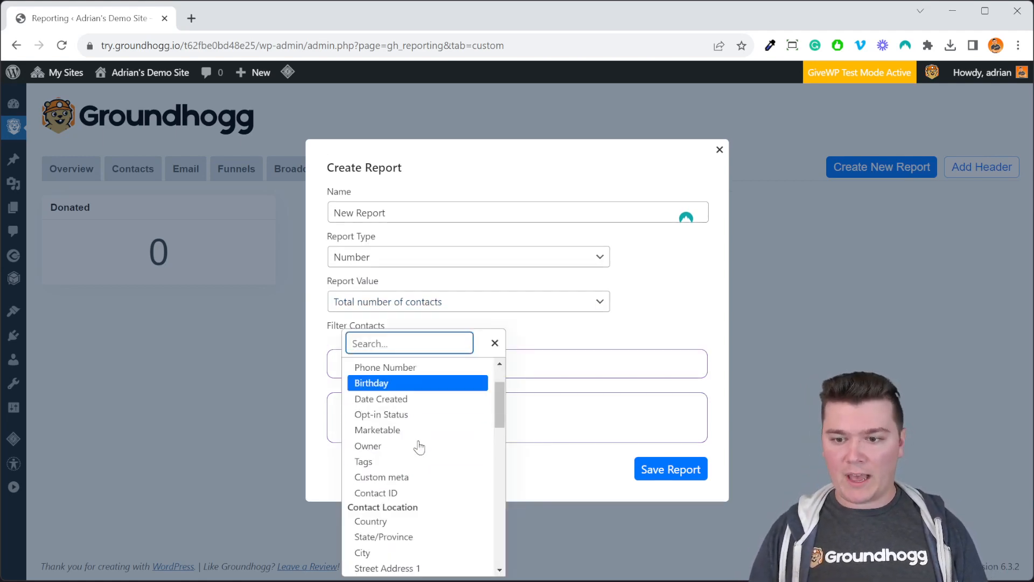
left_click(415, 405)
left_click(418, 411)
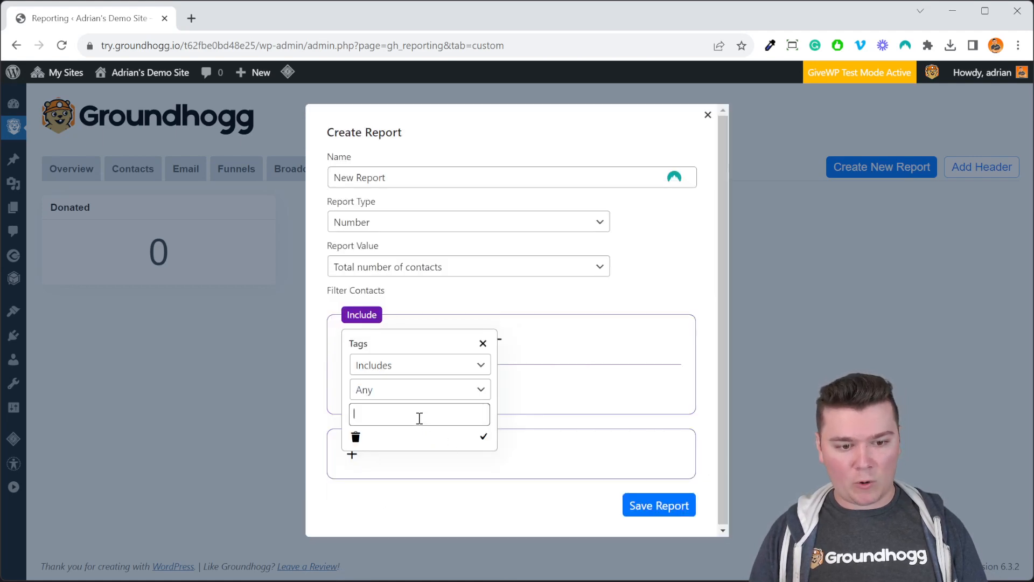
left_click(434, 489)
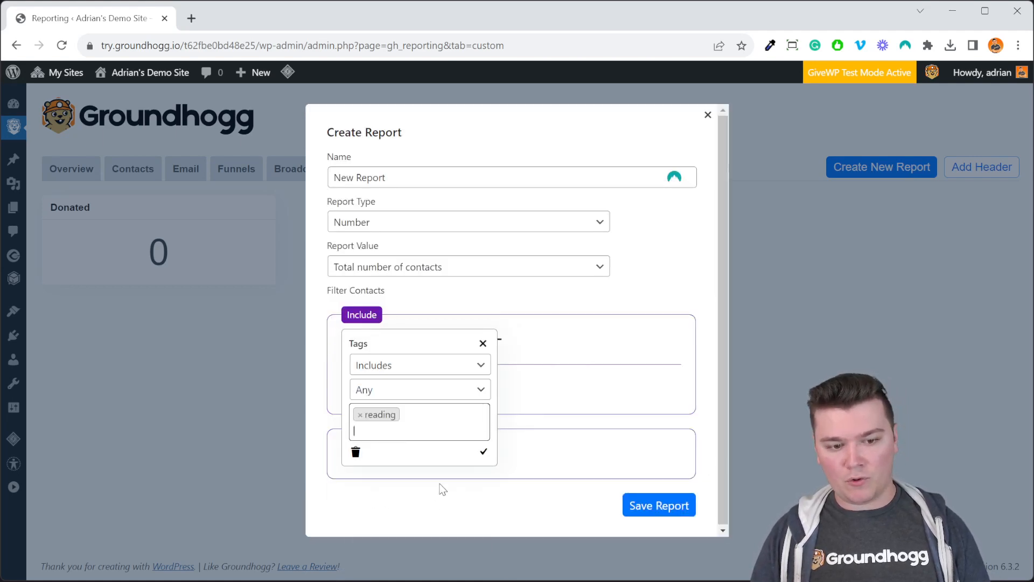
left_click(484, 453)
left_click(656, 507)
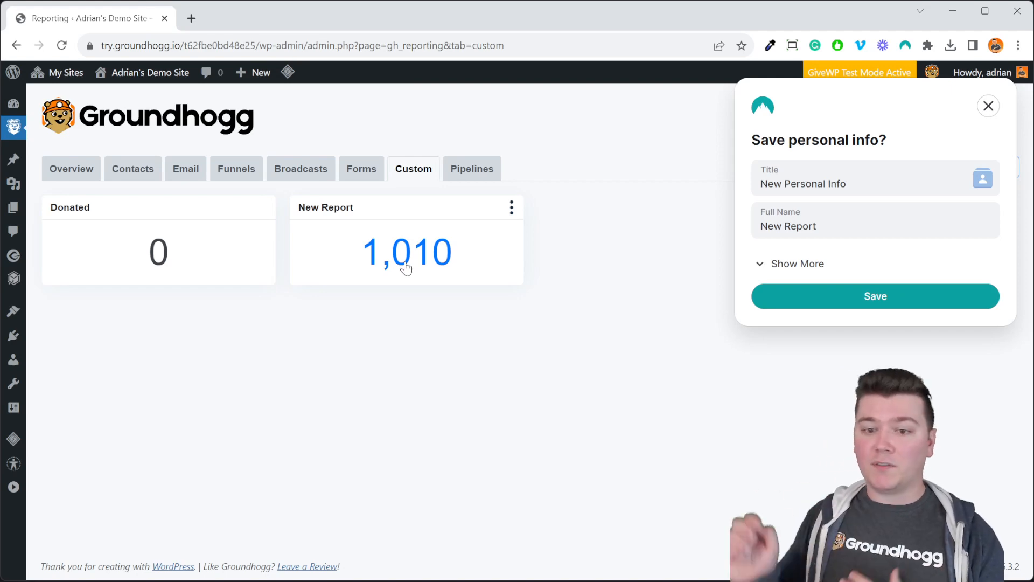
left_click(989, 107)
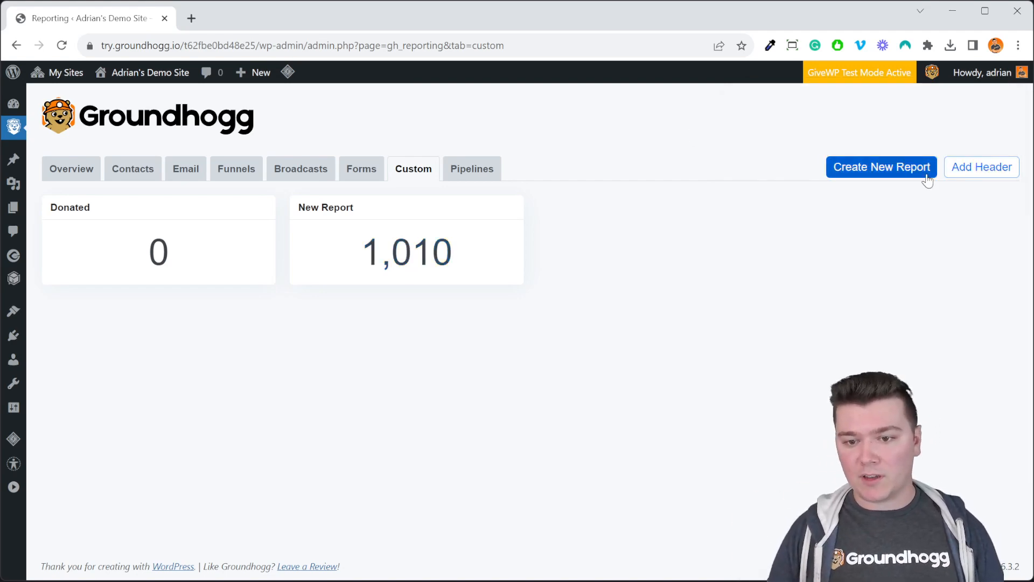
- Start another custom report
left_click(862, 171)
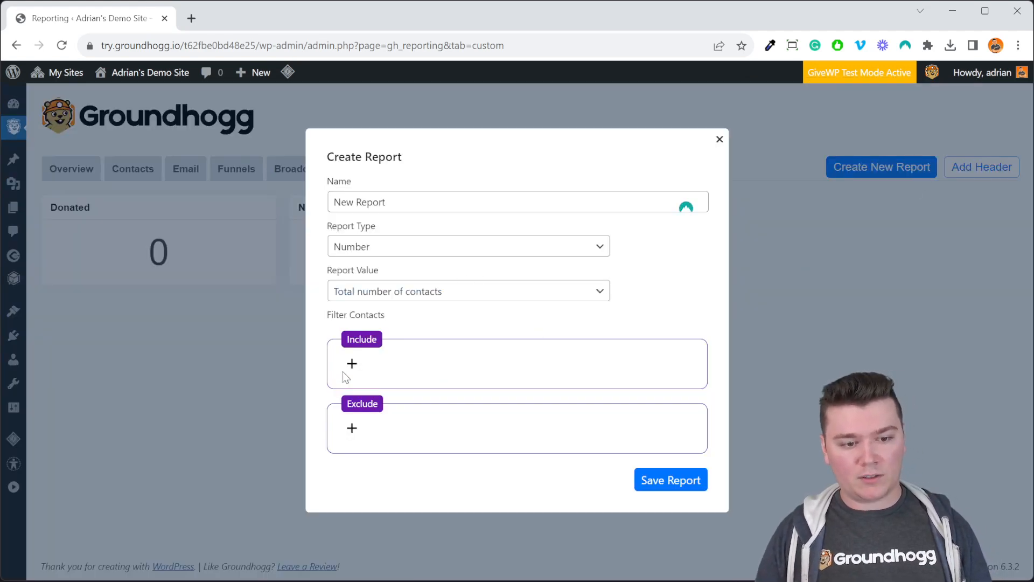
left_click(352, 365)
left_click(377, 507)
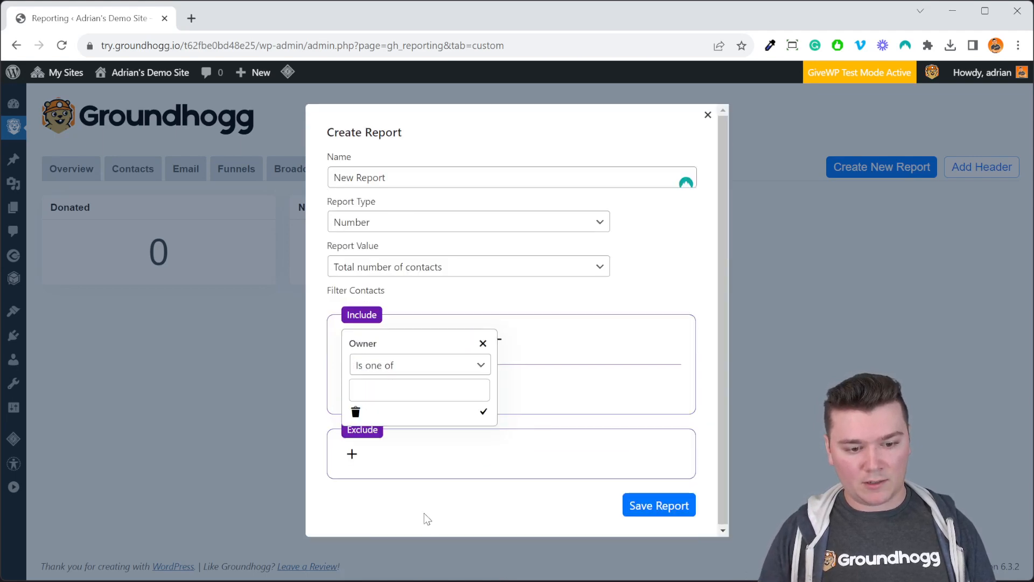
left_click(487, 347)
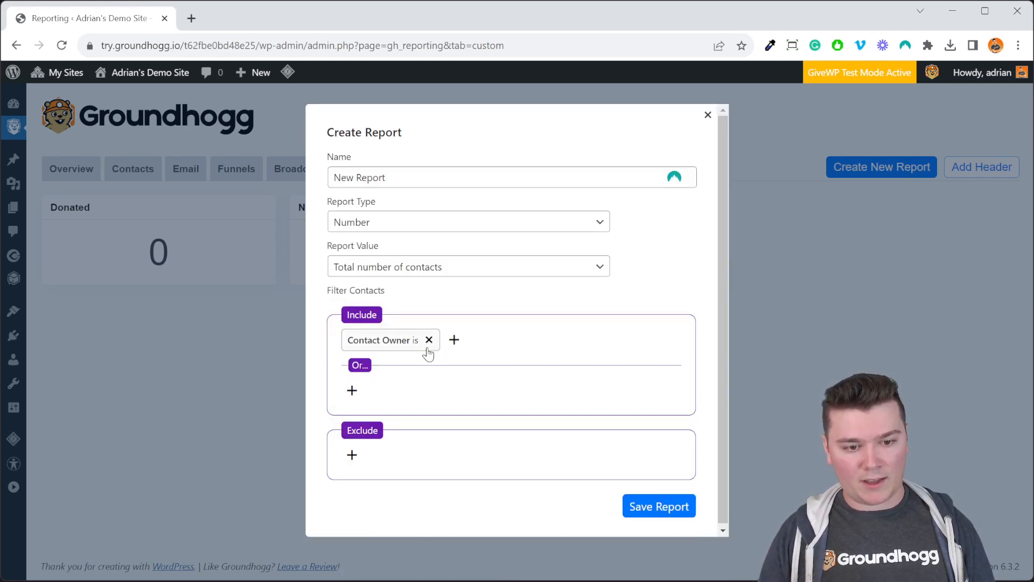
left_click(424, 348)
left_click(483, 340)
left_click(448, 344)
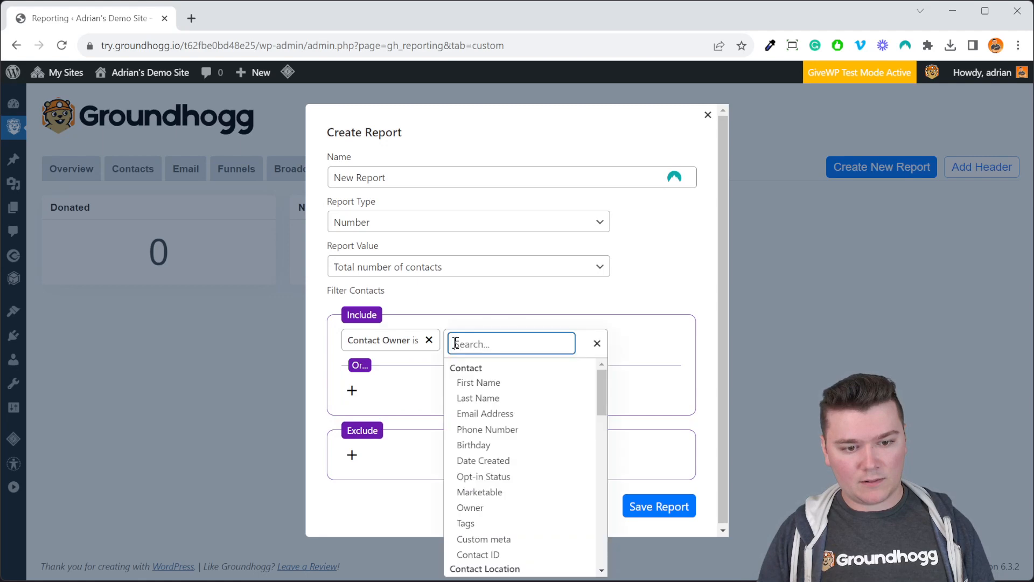
left_click(429, 339)
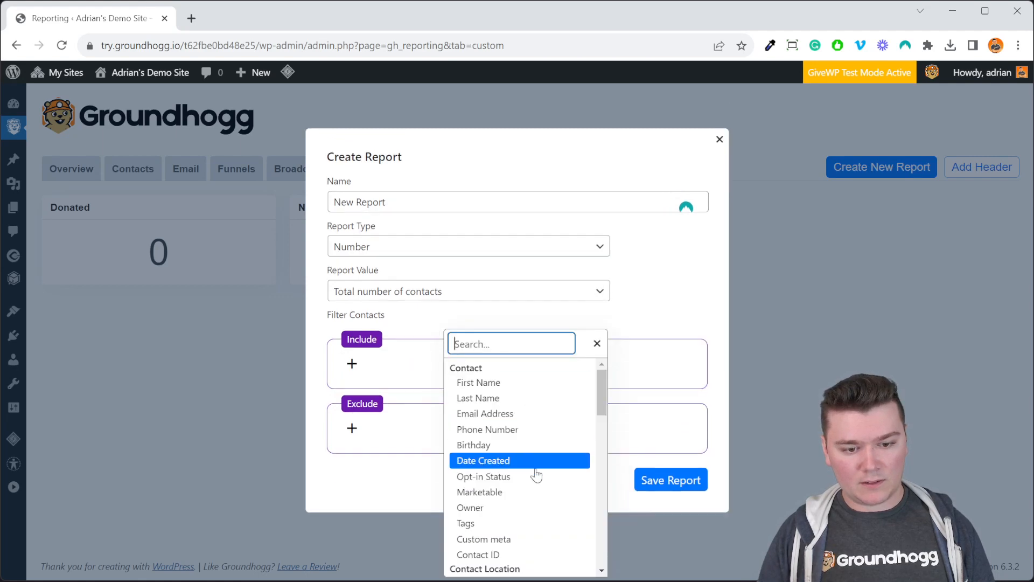
- Include contacts whose tags include any of "sports" in the second report, save it, and dismiss the personal info prompt
left_click(520, 523)
left_click(436, 416)
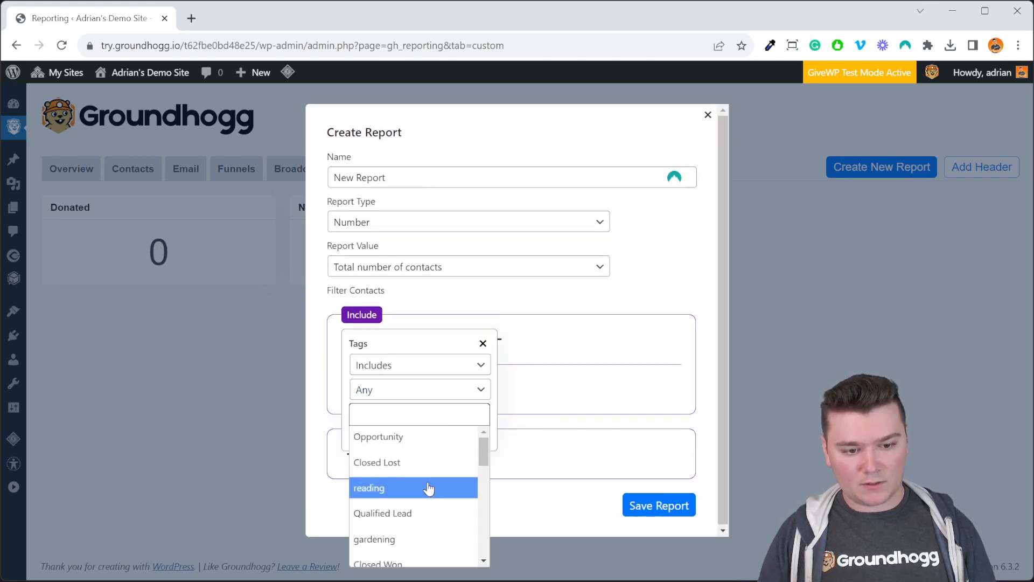
scroll(426, 488, "down", 2)
left_click(416, 472)
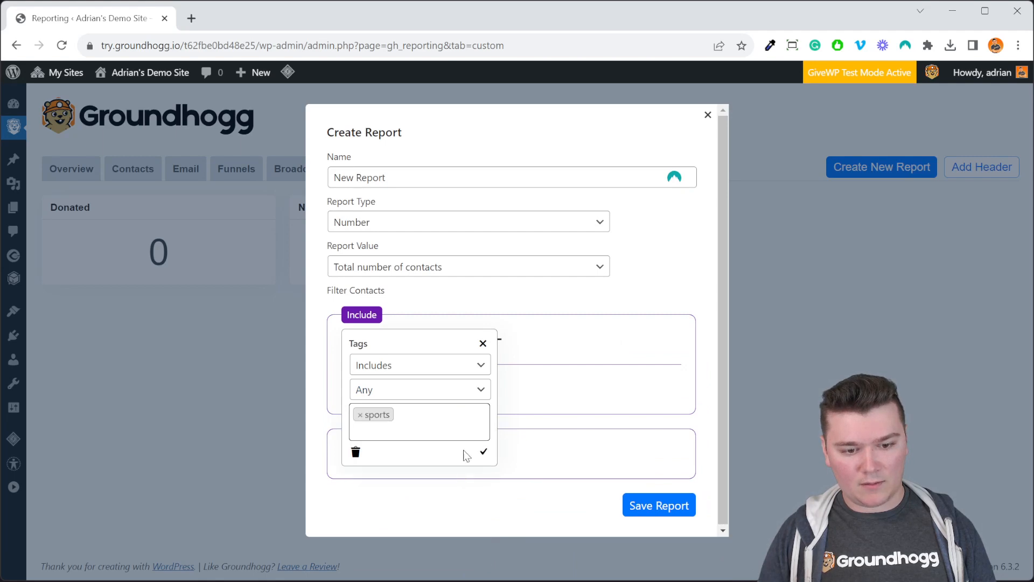
left_click(484, 453)
left_click(652, 508)
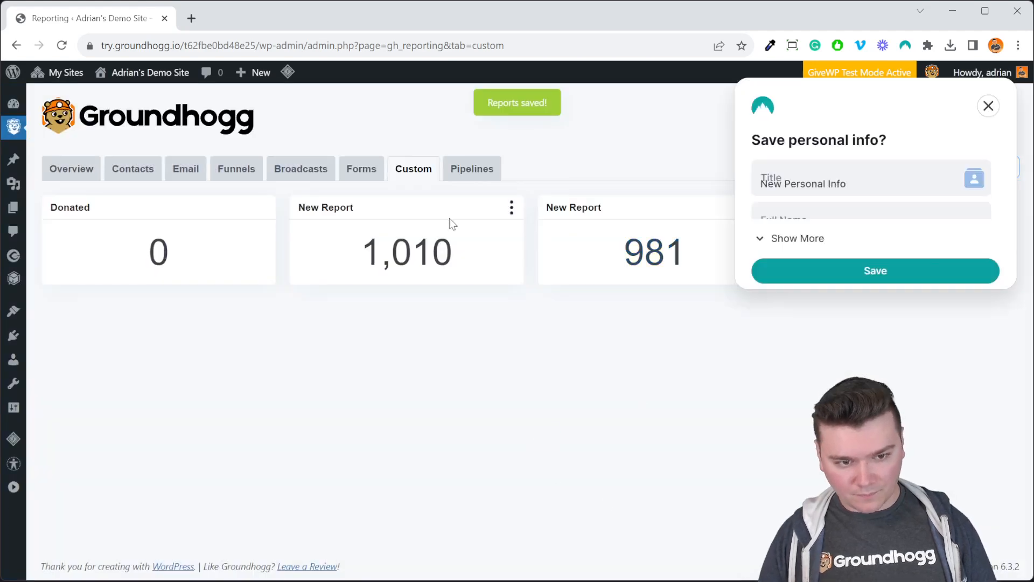
left_click(988, 106)
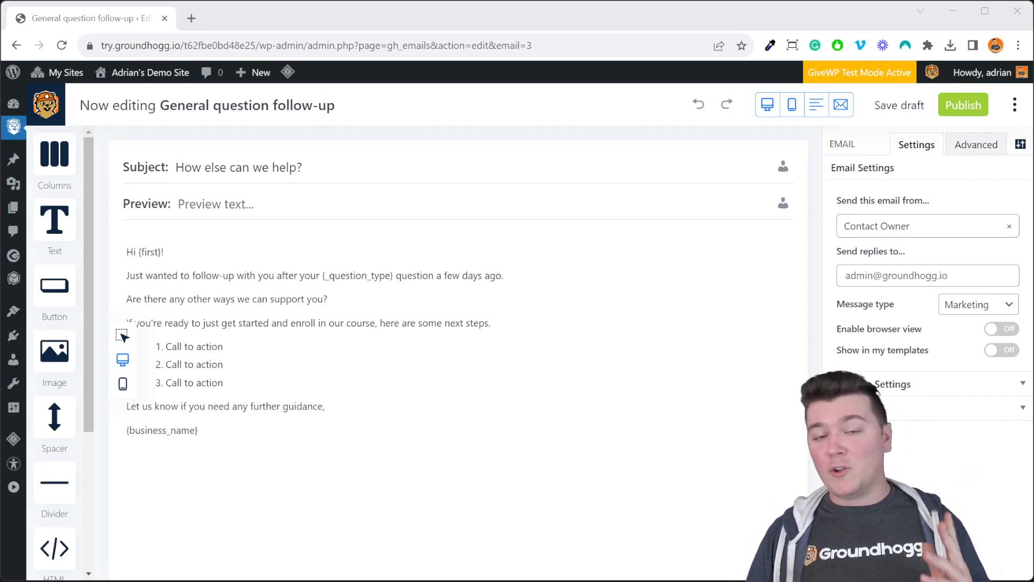
- Enable contact filters under conditional visibility for the text block of the General question follow-up email
left_click(558, 326)
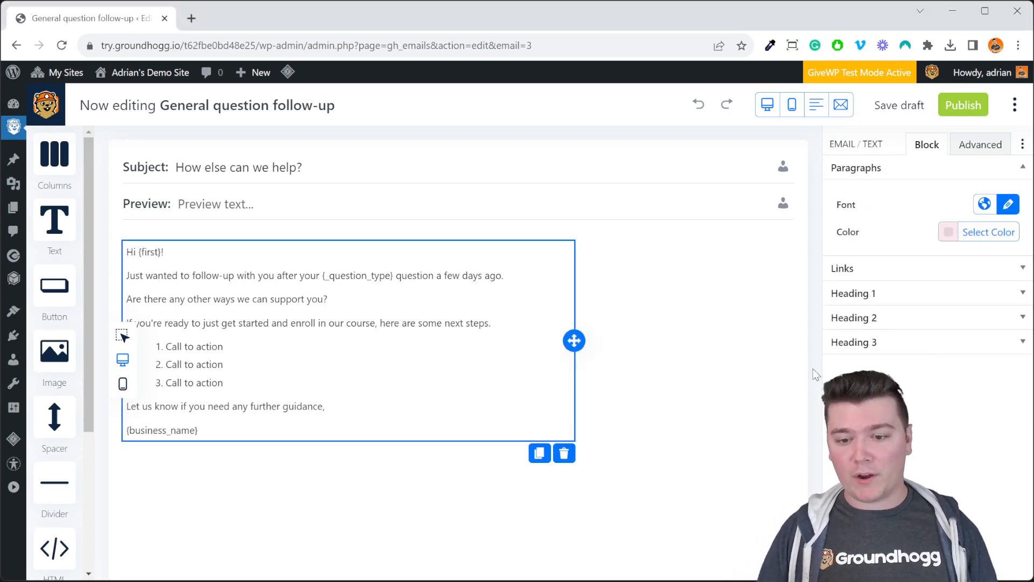
left_click(976, 150)
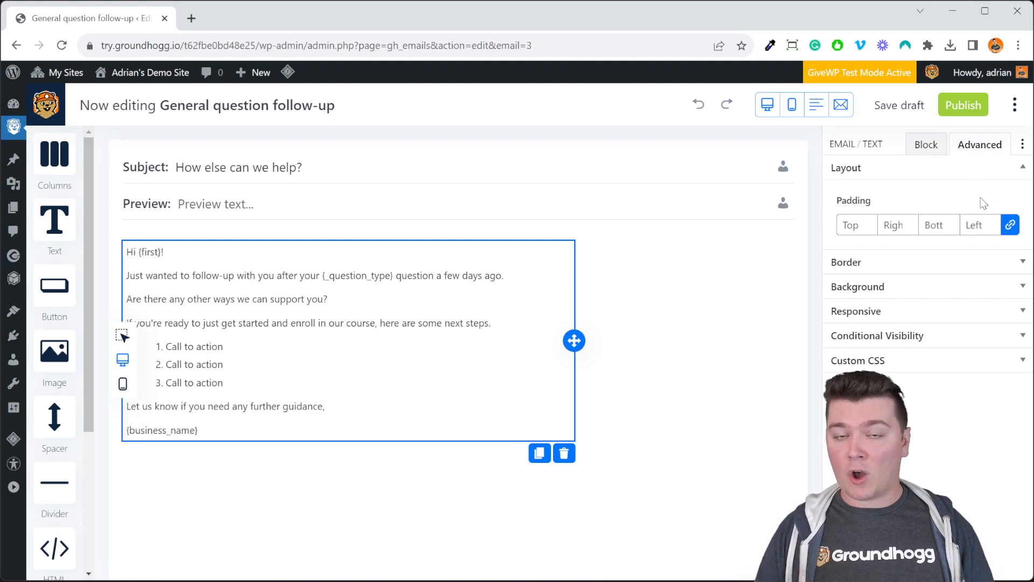
left_click(917, 337)
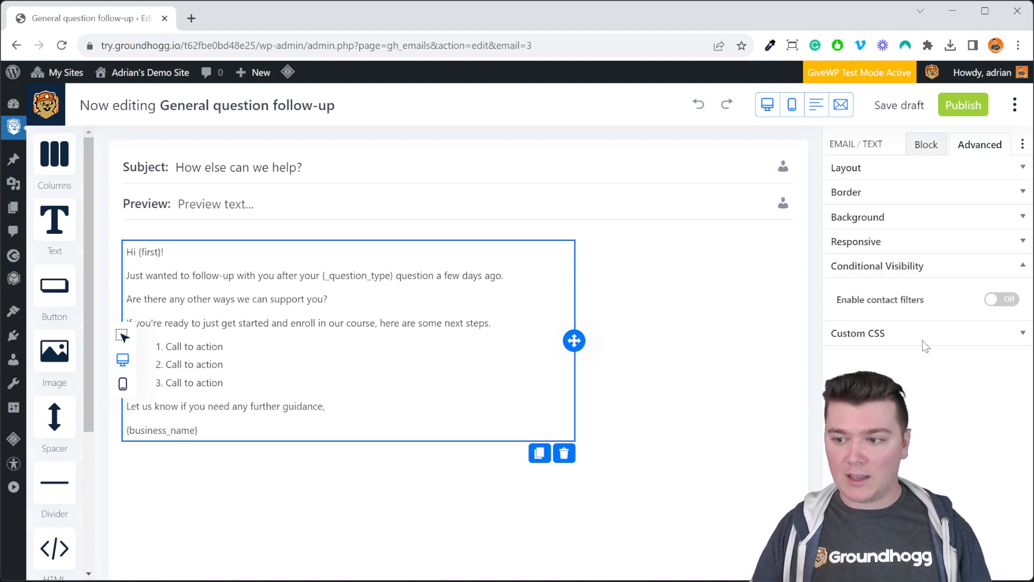
left_click_drag(836, 302, 928, 316)
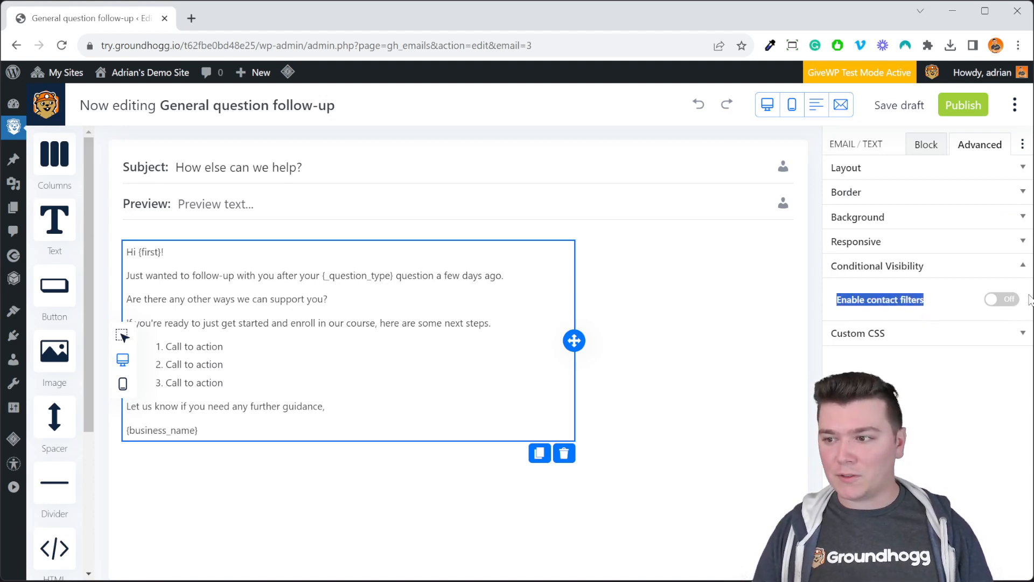
left_click(929, 318)
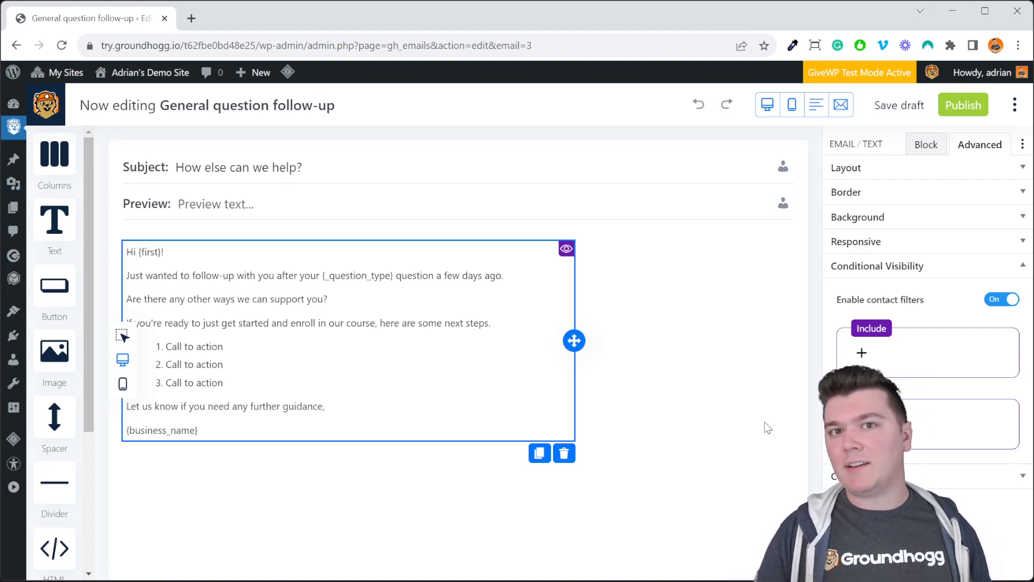
- Add an include filter to the text block for Total Donation Value less than 100
left_click(862, 354)
scroll(927, 431, "down", 10)
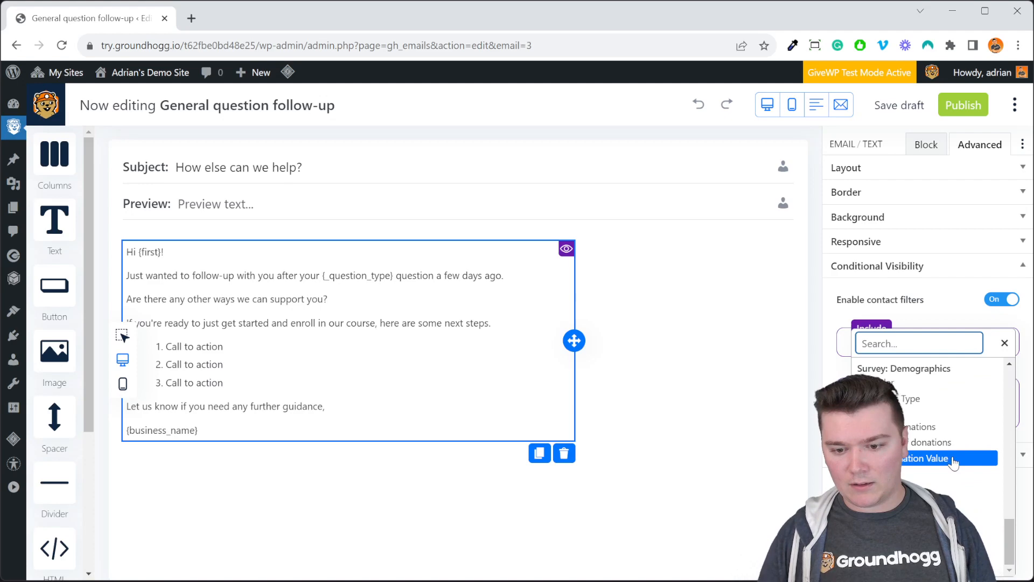
left_click(934, 458)
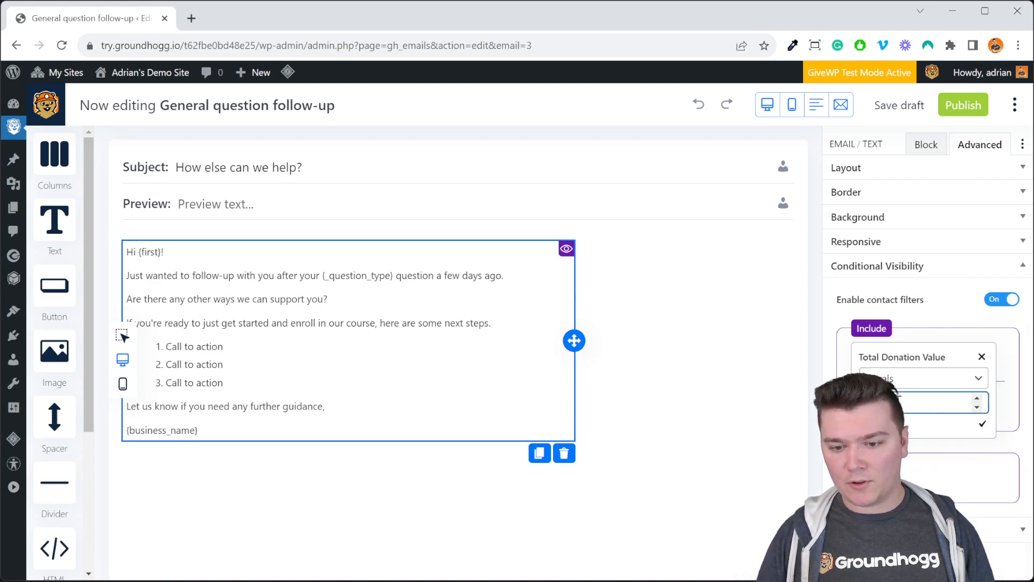
left_click(925, 380)
left_click(924, 404)
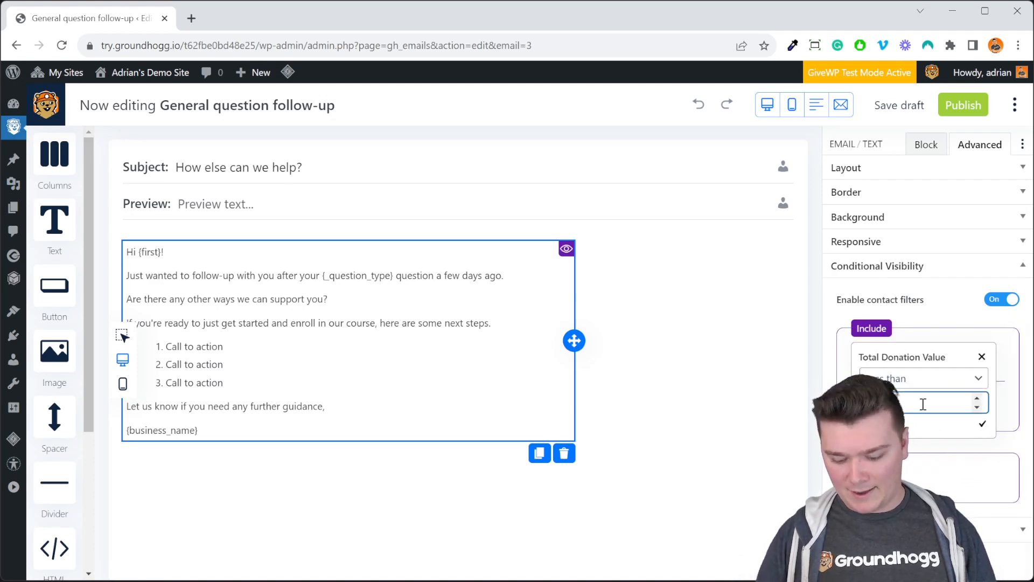
left_click(983, 424)
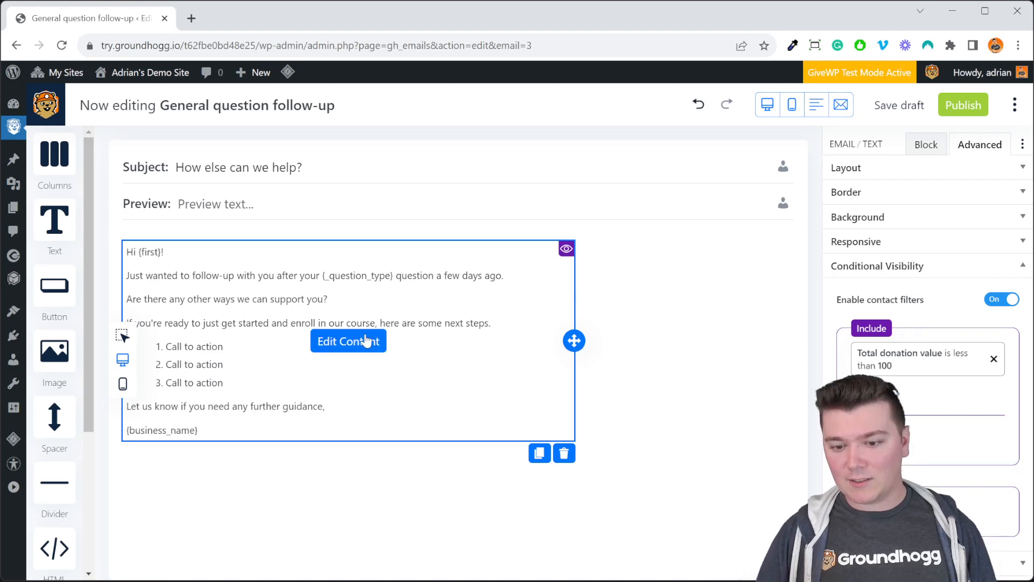